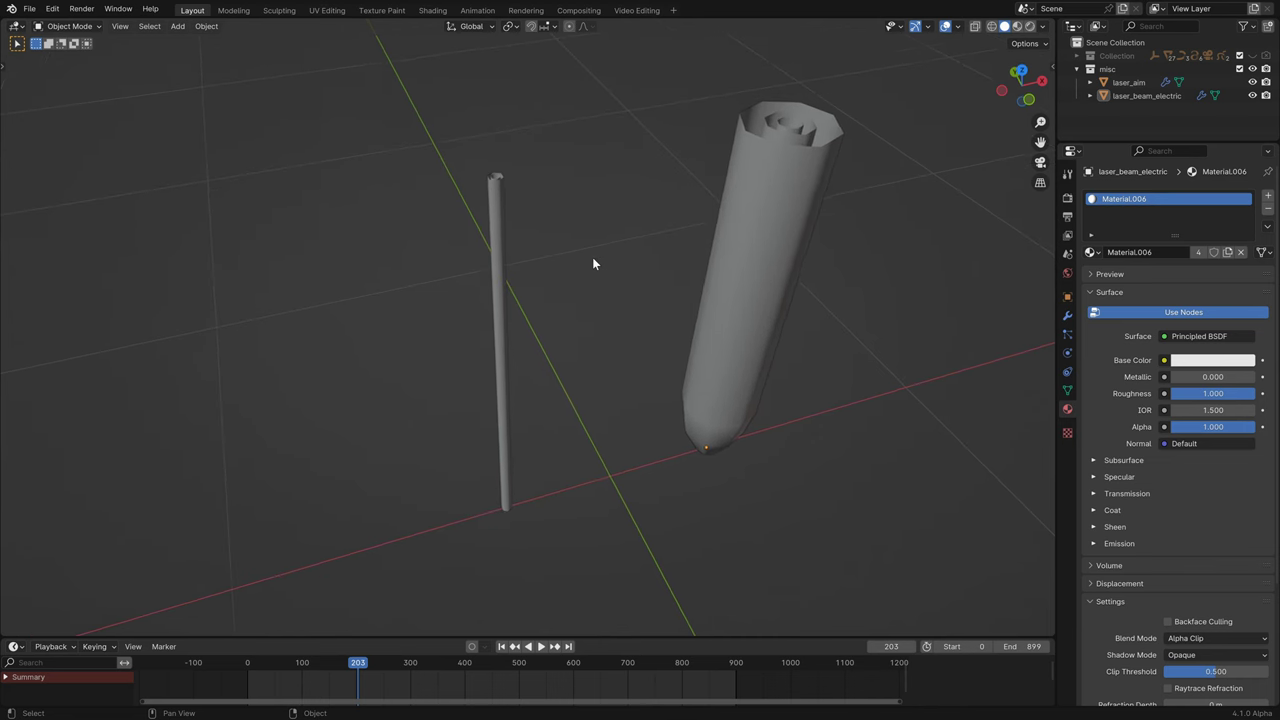
pyautogui.moveTo(593, 263); pyautogui.dragTo(593, 261, button='middle')
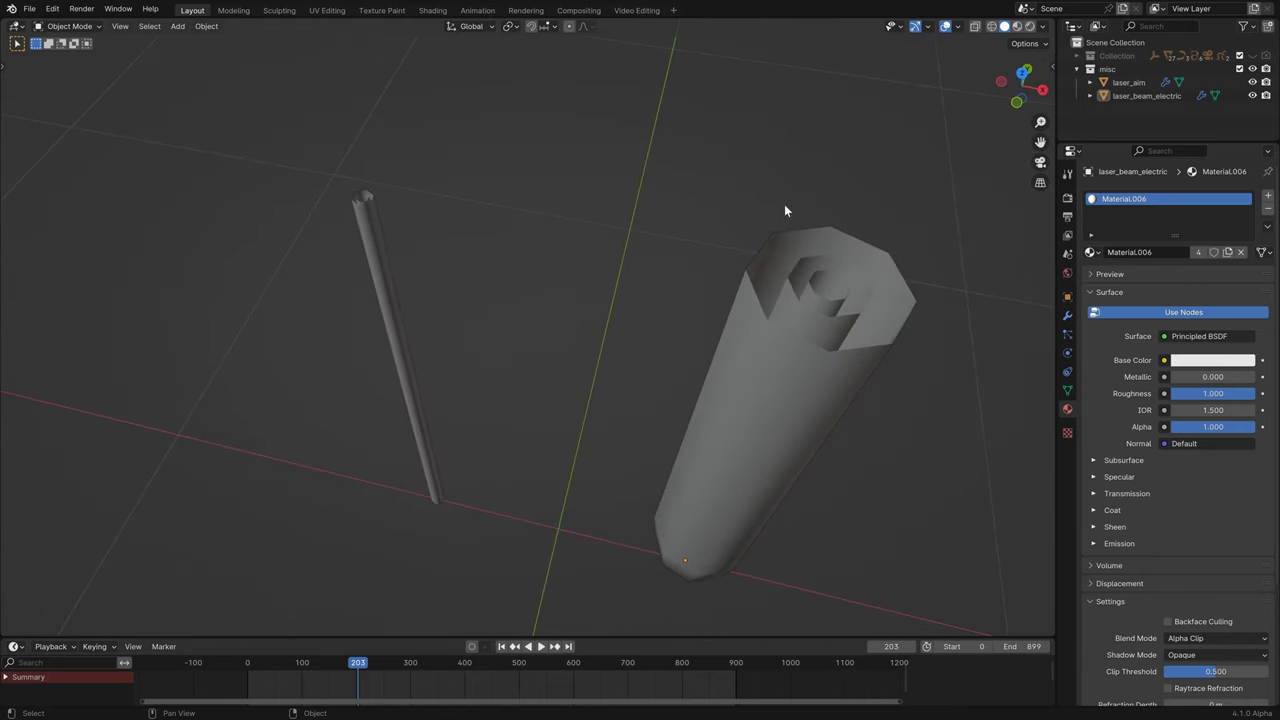
# Show the Face Orientation overlay to examine which way the faces of both laser beam meshes point
pyautogui.click(957, 26)
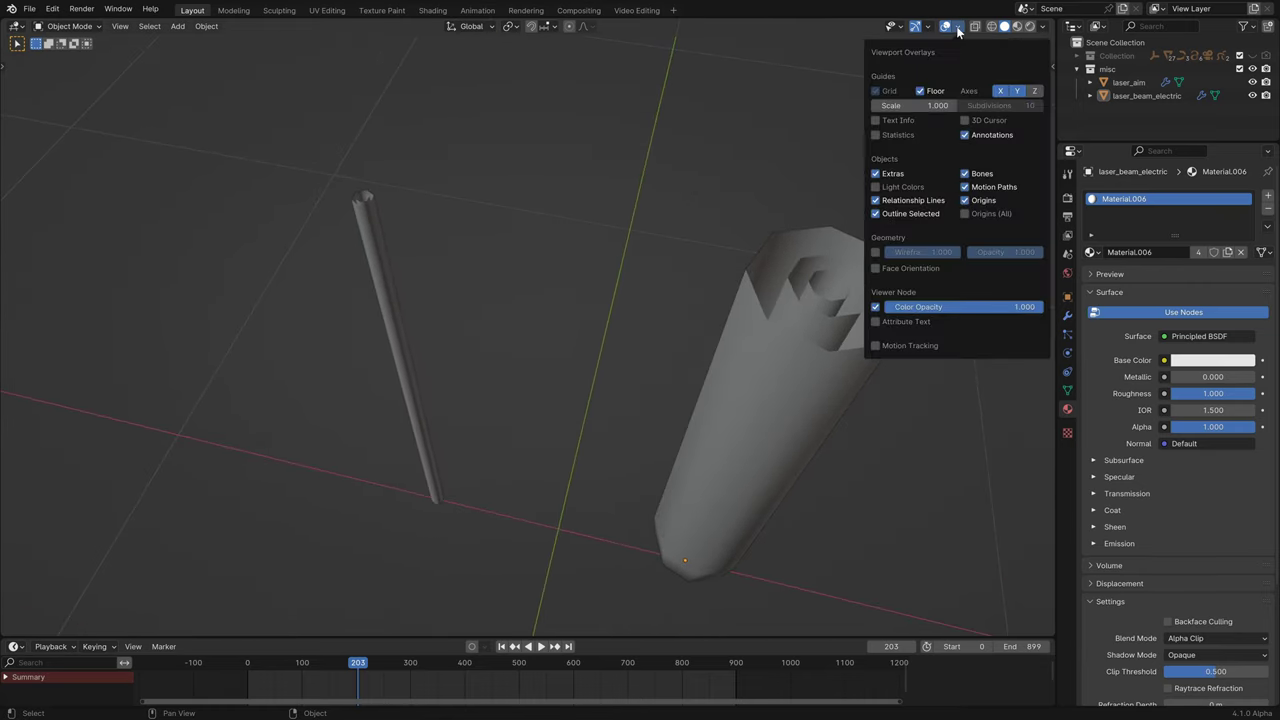
pyautogui.click(876, 268)
pyautogui.moveTo(732, 191); pyautogui.dragTo(734, 200, button='middle')
# Switch to Material Preview shading and enable Backface Culling for the material of the large laser_beam_electric tube
pyautogui.click(777, 465)
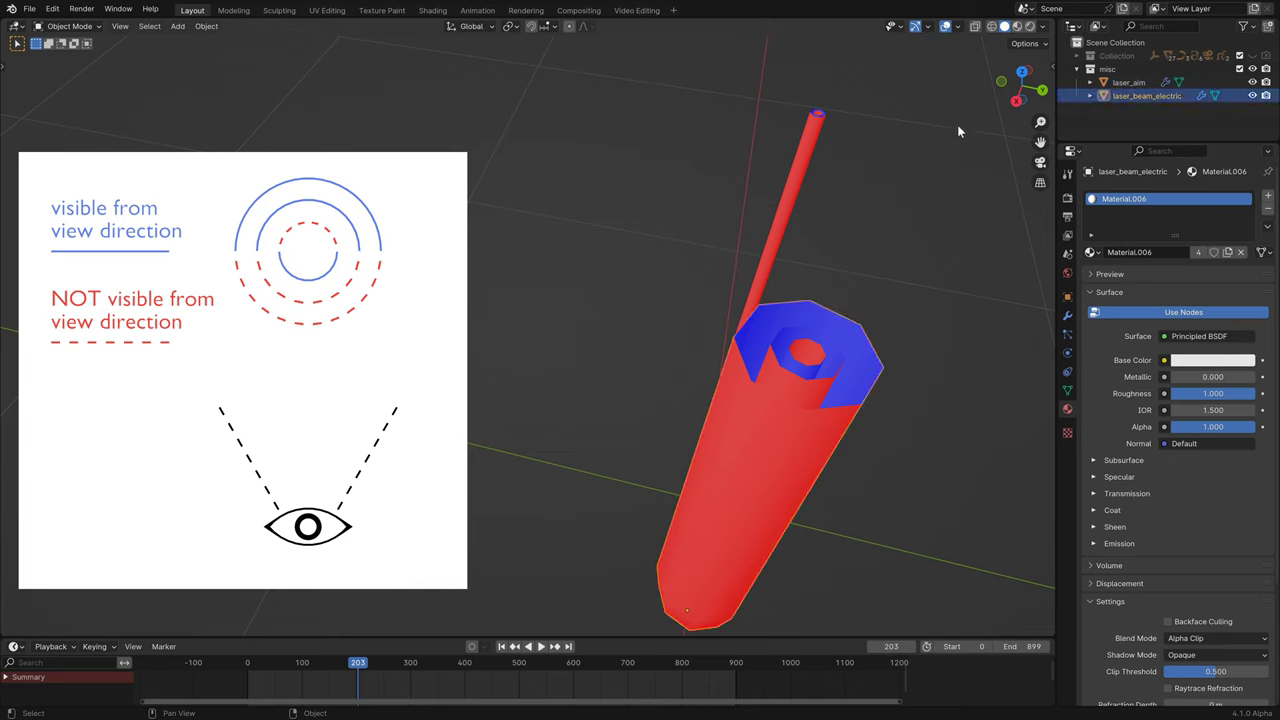
pyautogui.click(1017, 26)
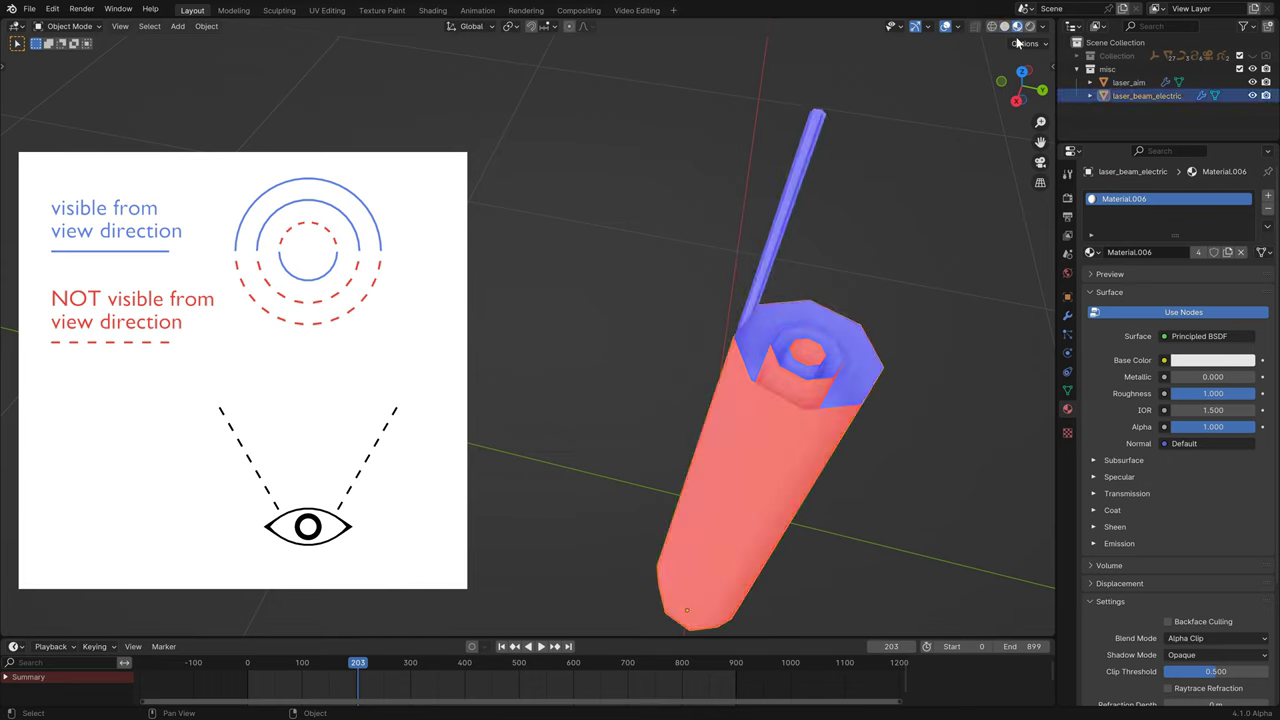
pyautogui.click(1167, 621)
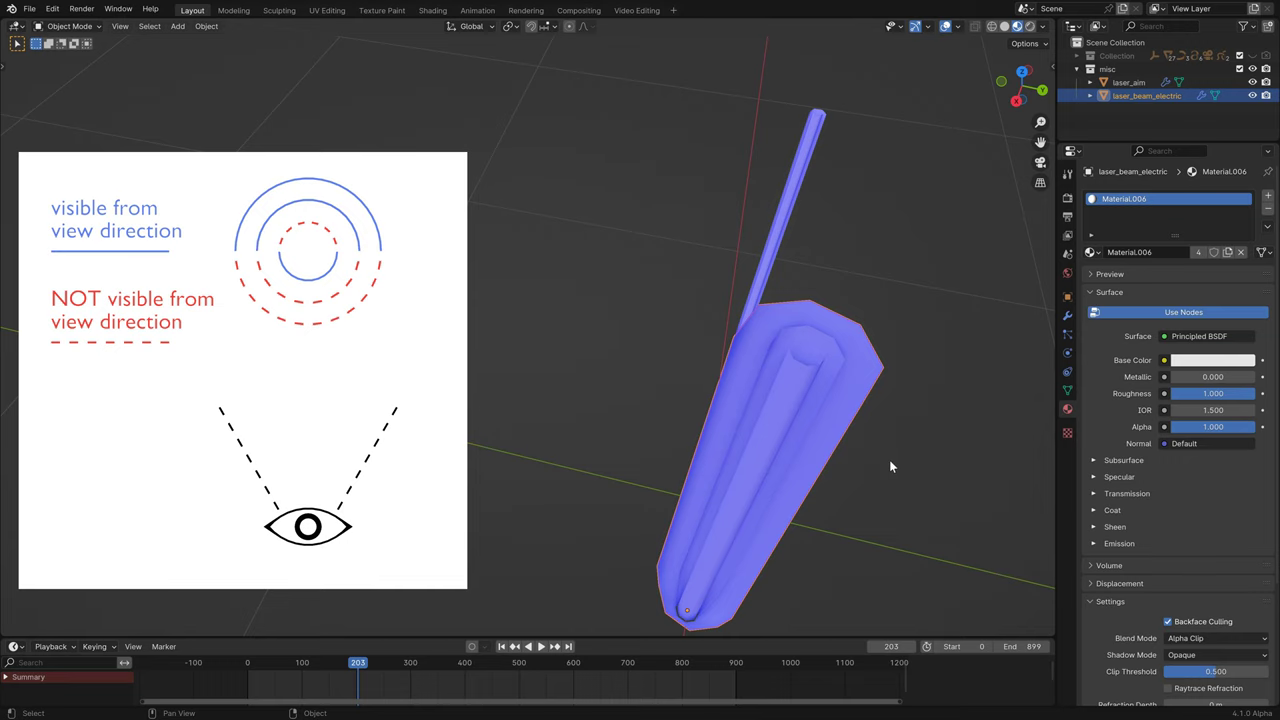
pyautogui.moveTo(890, 460); pyautogui.dragTo(895, 477, button='middle')
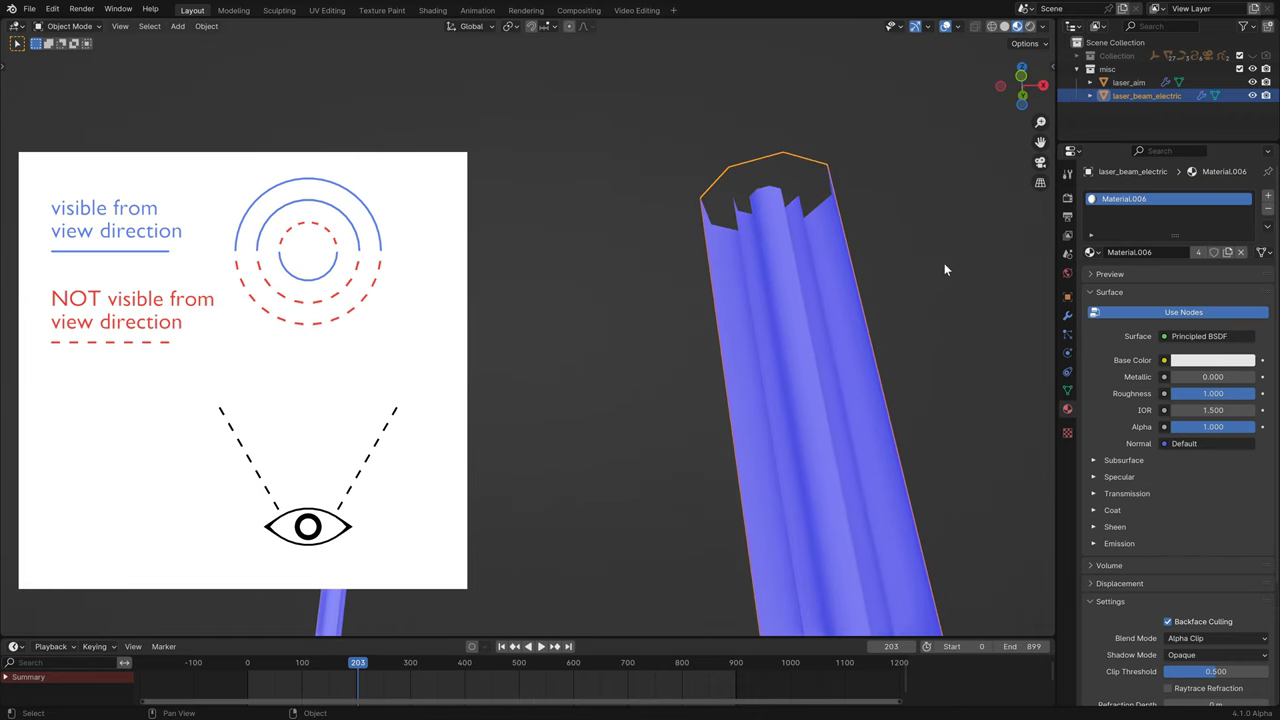
# Turn off the Face Orientation overlay and inspect both beams with backface culling active
pyautogui.click(960, 27)
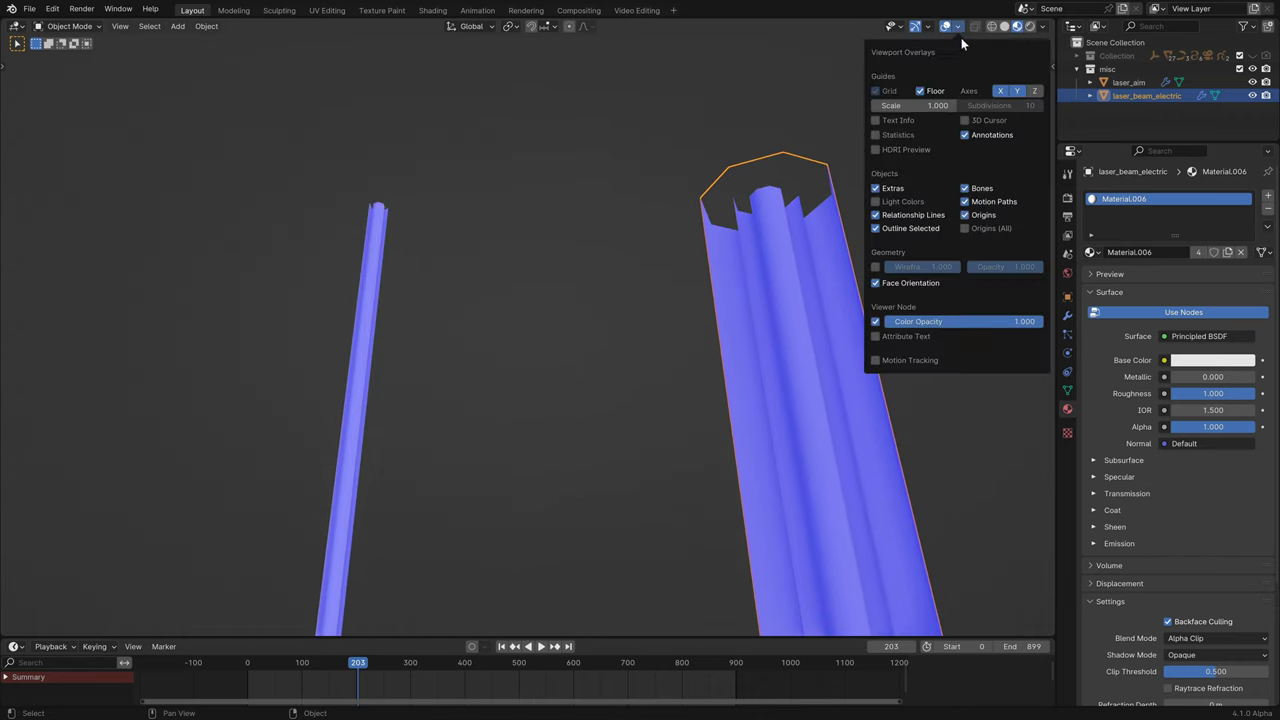
pyautogui.click(875, 283)
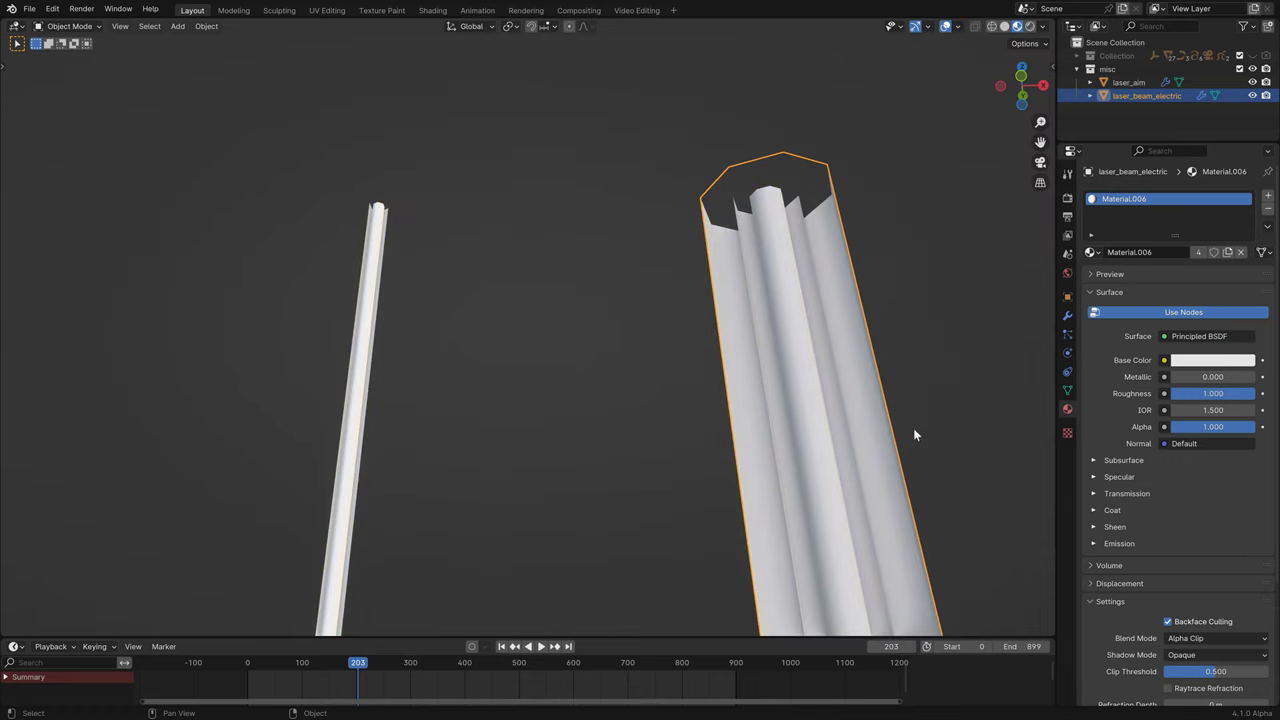
pyautogui.moveTo(913, 435); pyautogui.dragTo(913, 430, button='middle')
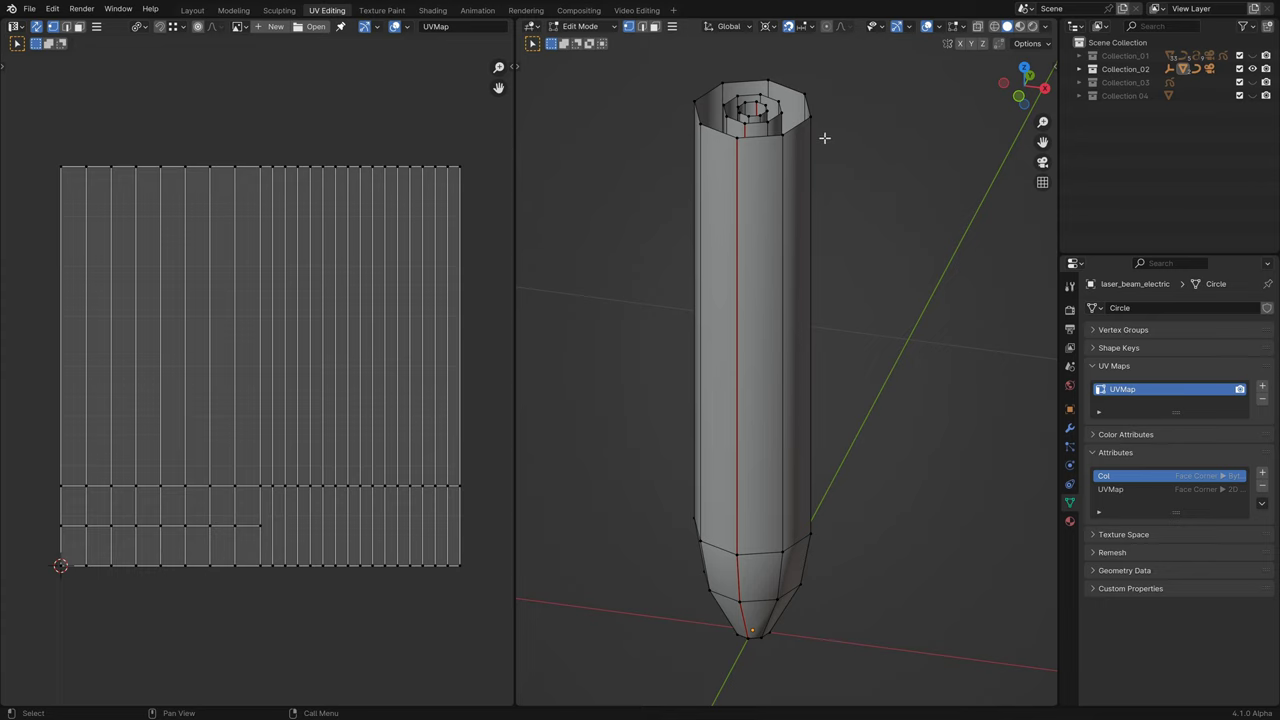
# Select the beam mesh's outer, middle and center rings one at a time to examine their UV islands
pyautogui.press('l')
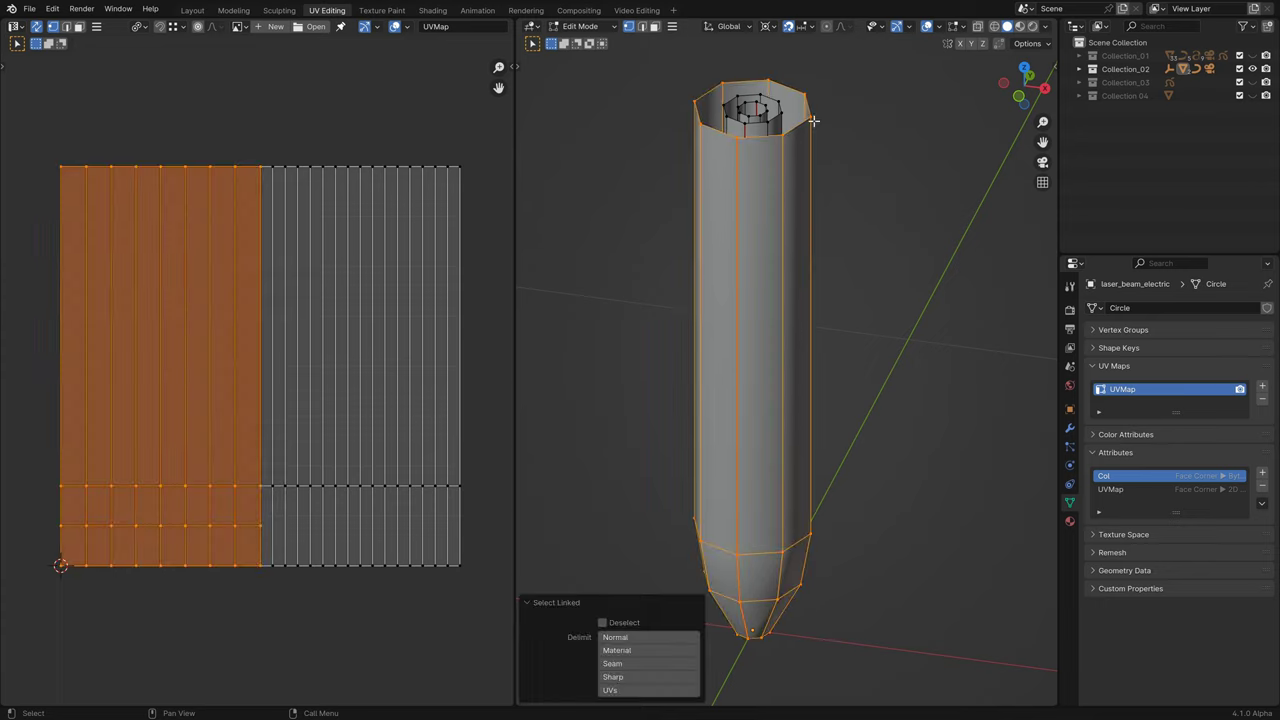
pyautogui.hotkey('alt', 'a')
pyautogui.press('l')
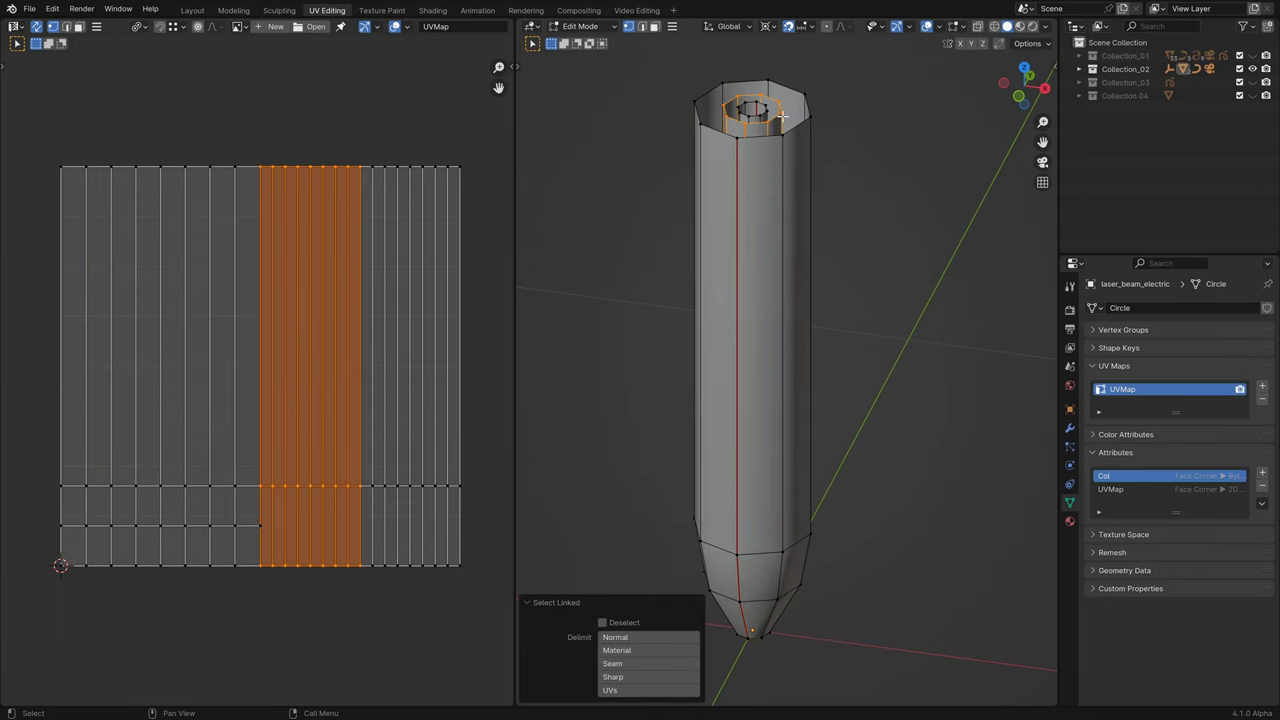
pyautogui.hotkey('alt', 'a')
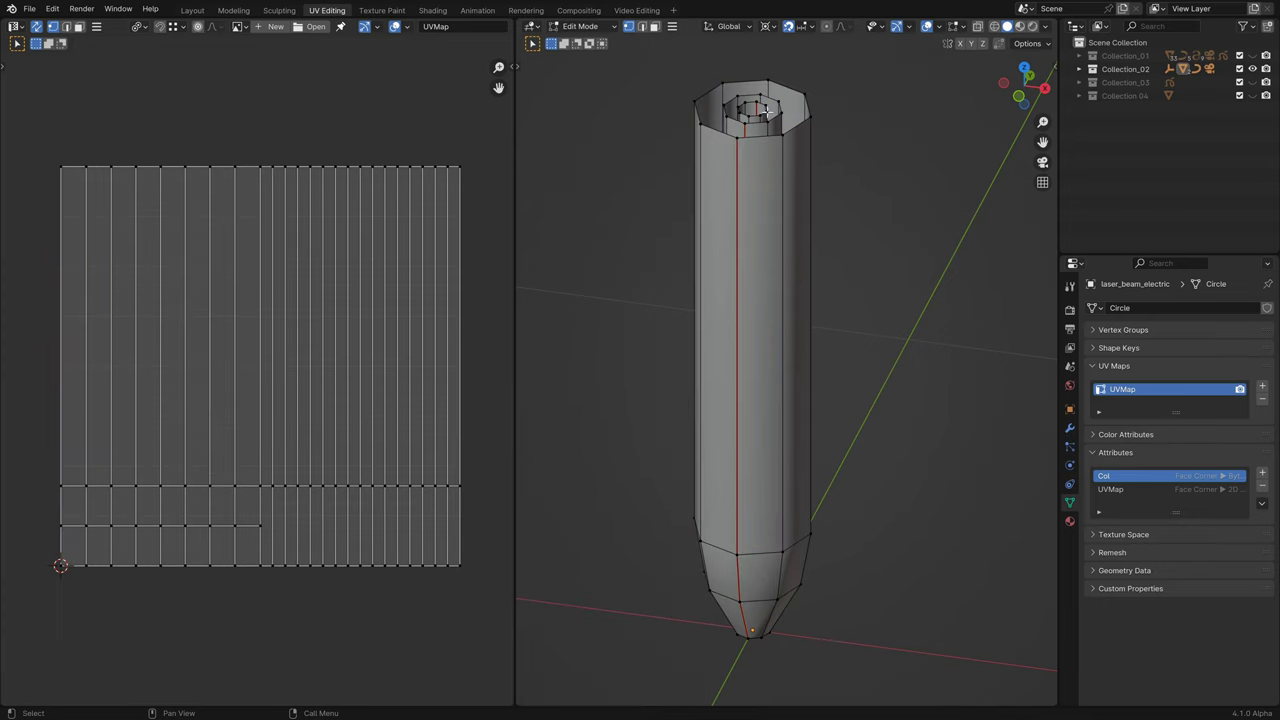
pyautogui.press('l')
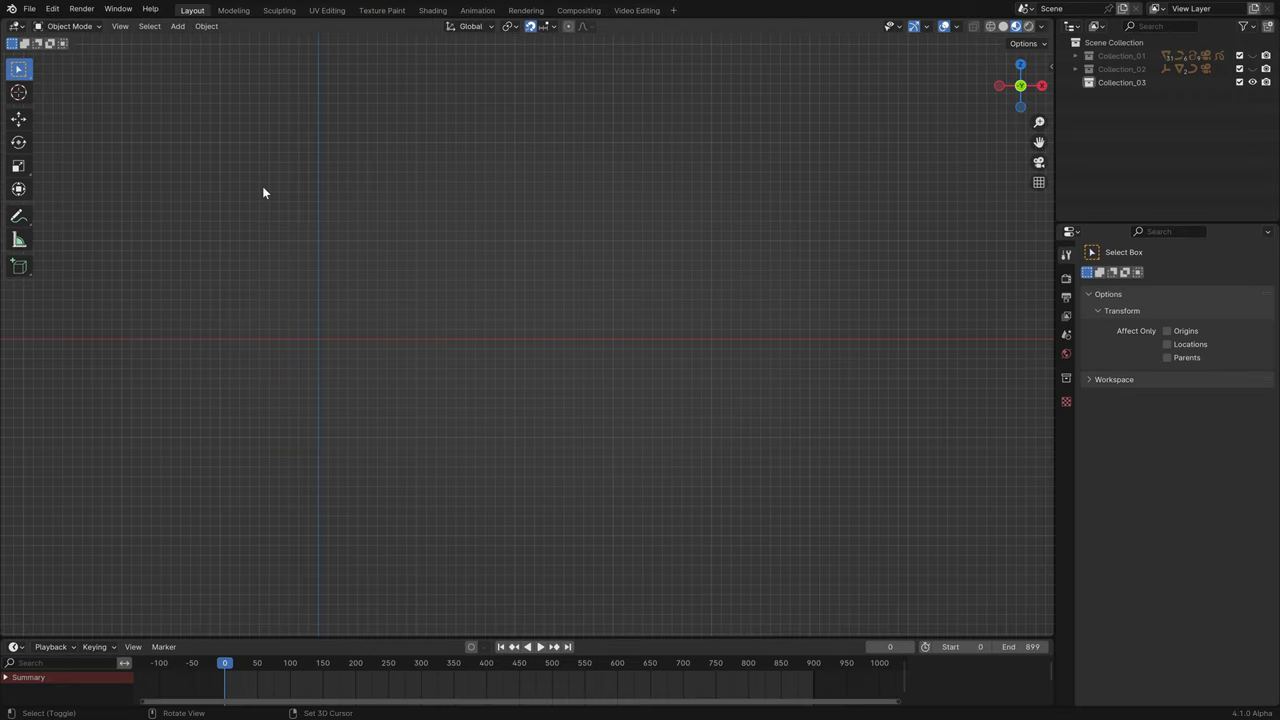
# Add a blank Grease Pencil object and switch it to Draw Mode
pyautogui.hotkey('shift', 'a')
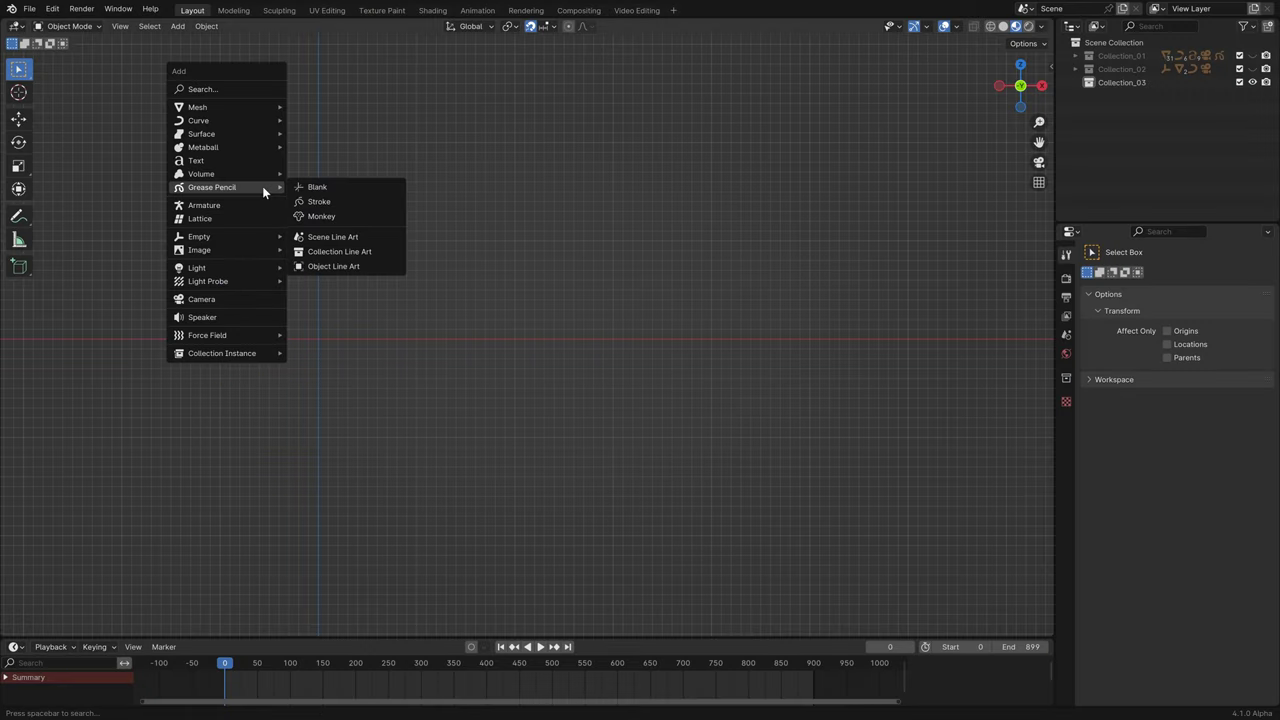
pyautogui.click(357, 192)
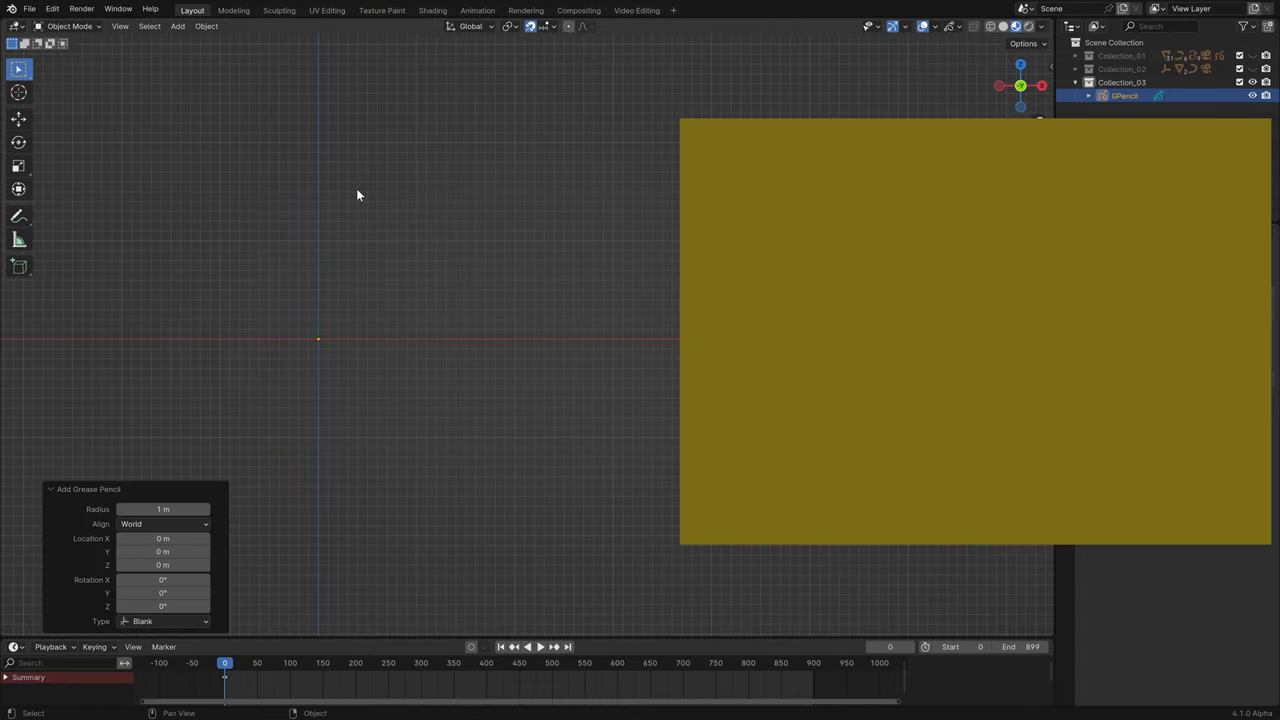
pyautogui.click(67, 26)
pyautogui.click(66, 85)
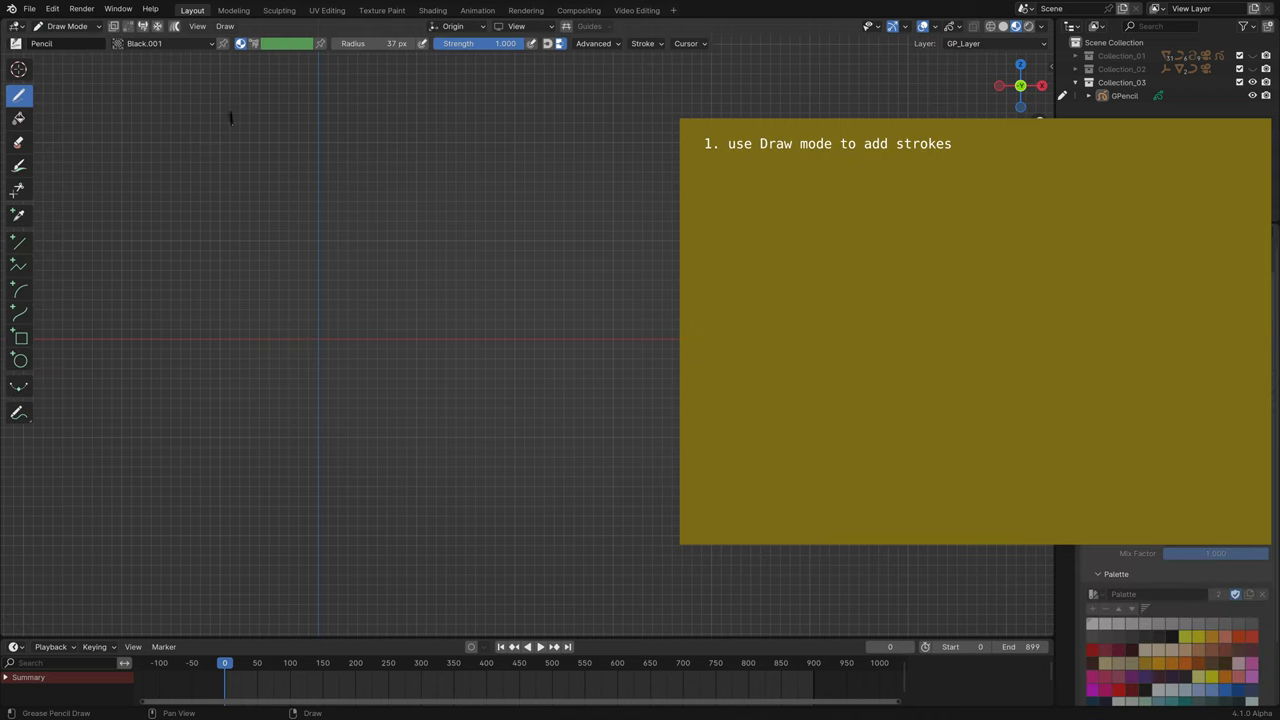
# Draw five wavy vertical strokes side by side, crossing the first two low down and the last two higher up
pyautogui.moveTo(246, 489); pyautogui.dragTo(250, 563)
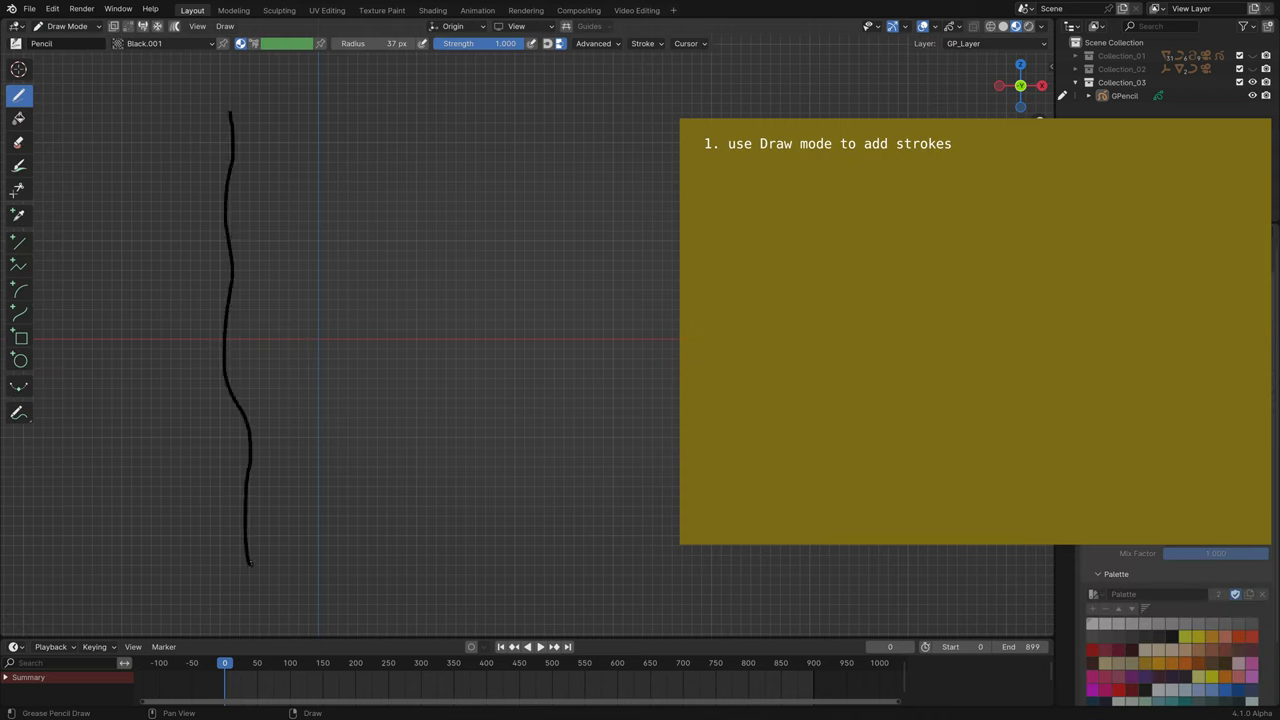
pyautogui.moveTo(253, 166); pyautogui.dragTo(254, 305)
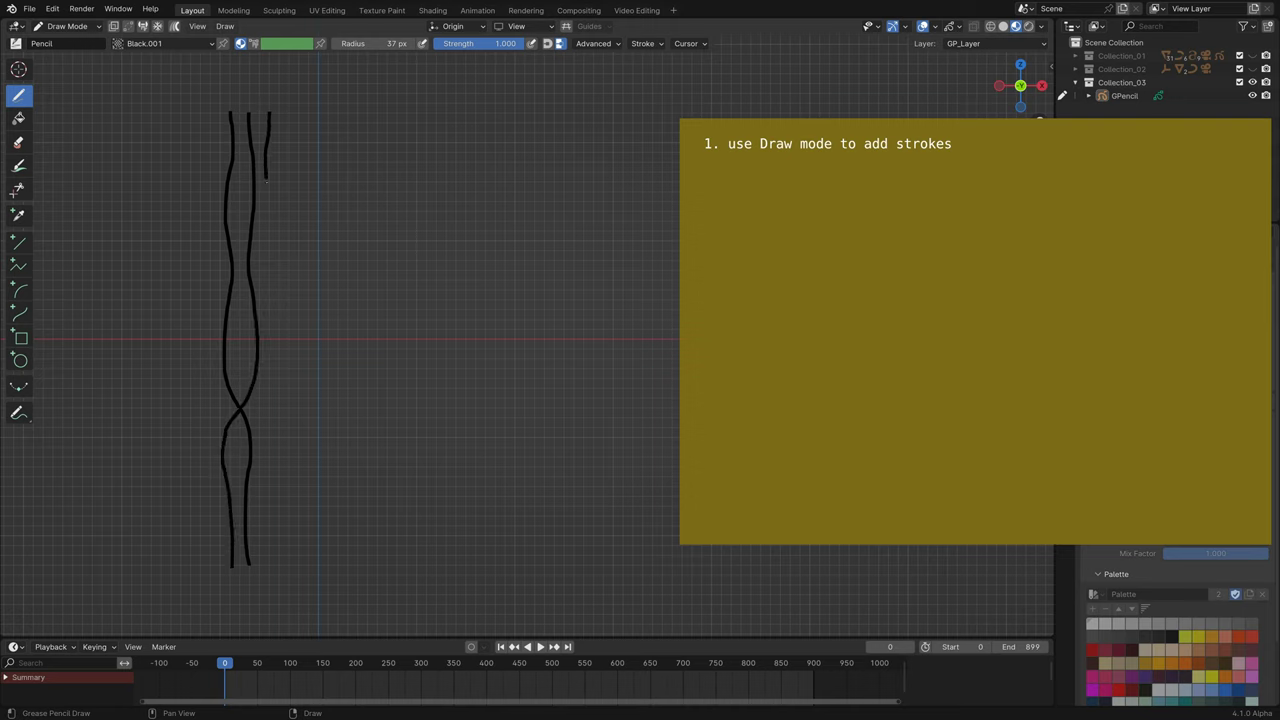
pyautogui.moveTo(266, 180); pyautogui.dragTo(270, 573)
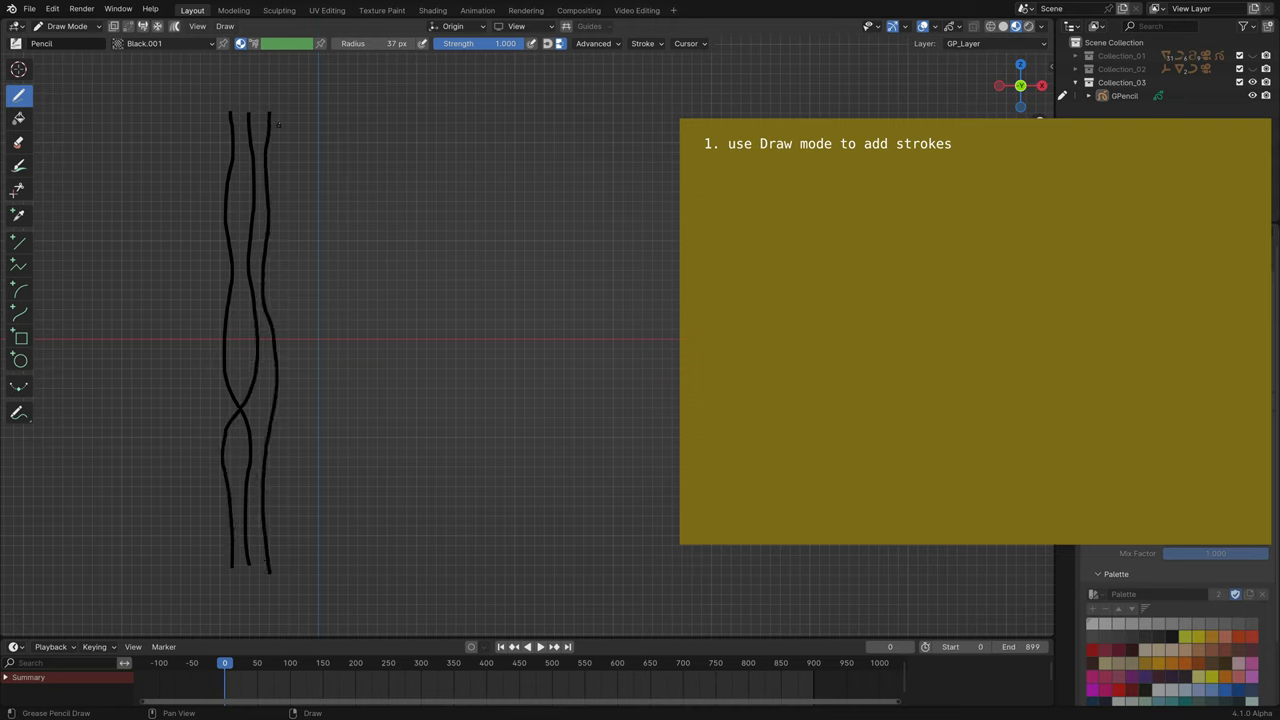
pyautogui.moveTo(306, 328); pyautogui.dragTo(305, 572)
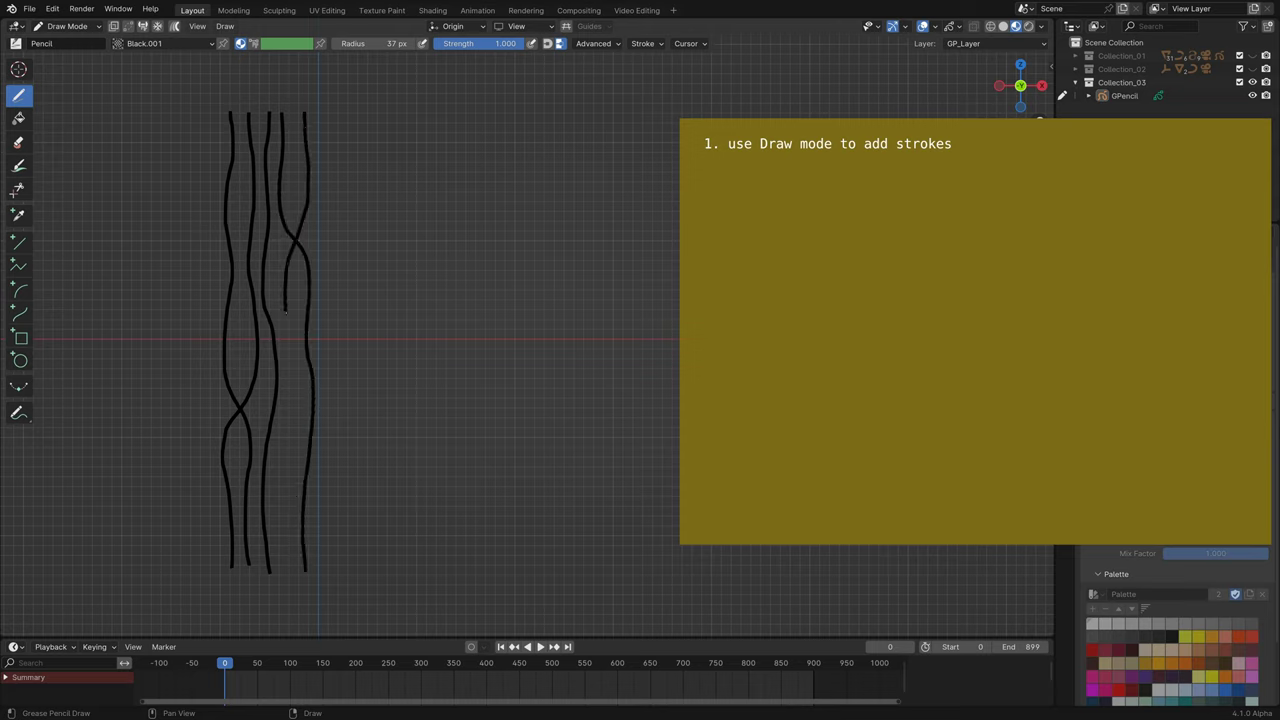
pyautogui.moveTo(285, 313); pyautogui.dragTo(287, 566)
# In Edit Mode, align the top and bottom ends of the first stroke by scaling them to 0 along X
pyautogui.press('Tab')
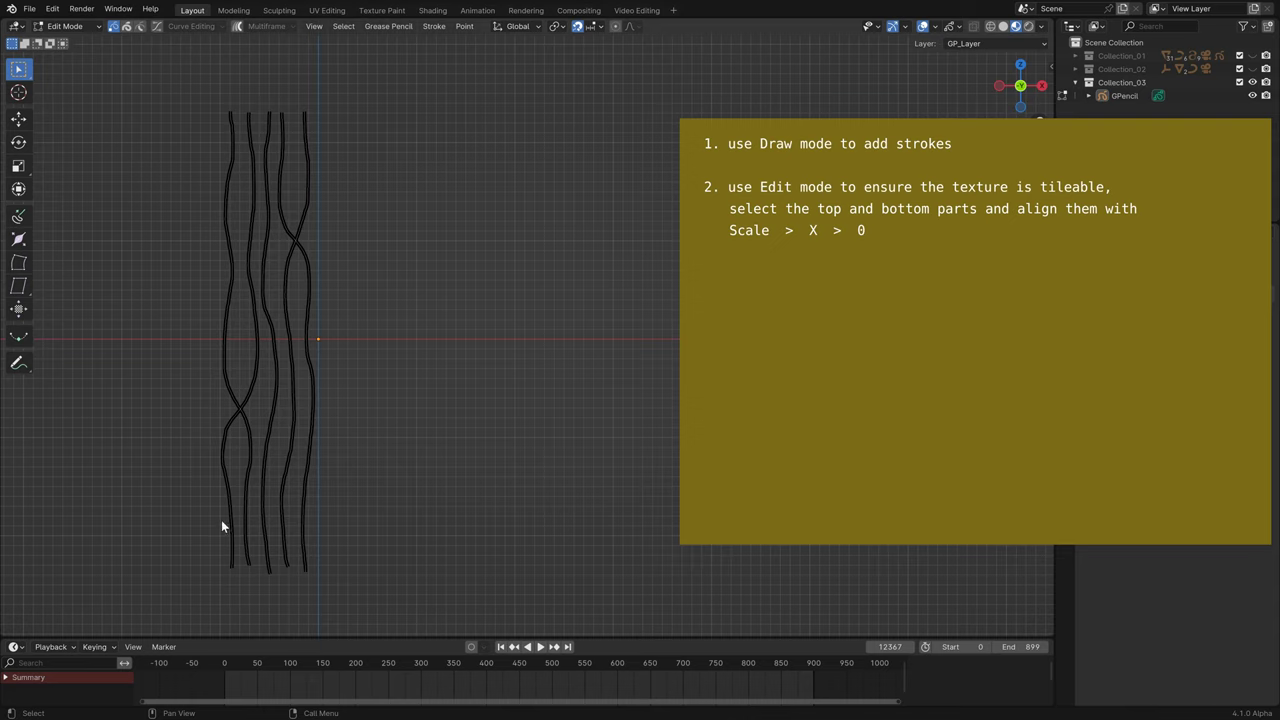
pyautogui.moveTo(221, 517); pyautogui.dragTo(238, 575)
pyautogui.moveTo(215, 96); pyautogui.dragTo(241, 167)
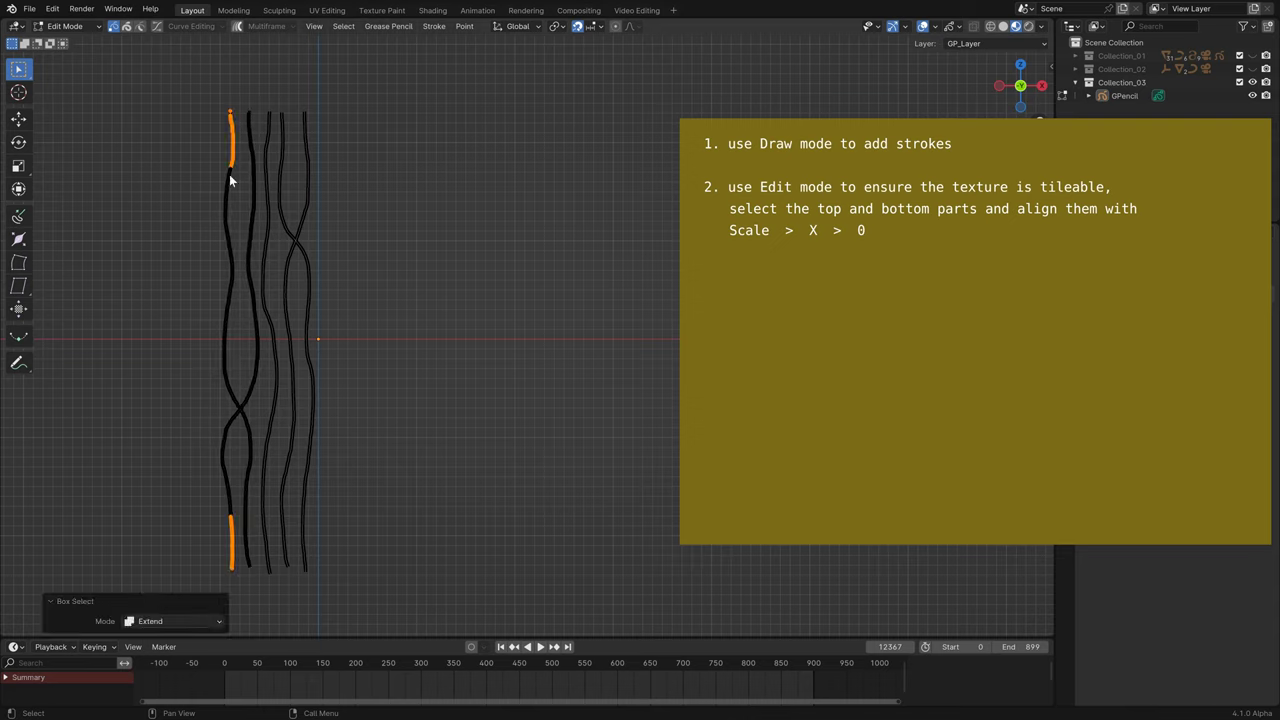
pyautogui.press('s')
pyautogui.press('x')
pyautogui.press('0')
pyautogui.press('Return')
# Align the second stroke's top and bottom ends by scaling them to 0 along X
pyautogui.moveTo(238, 96); pyautogui.dragTo(260, 172)
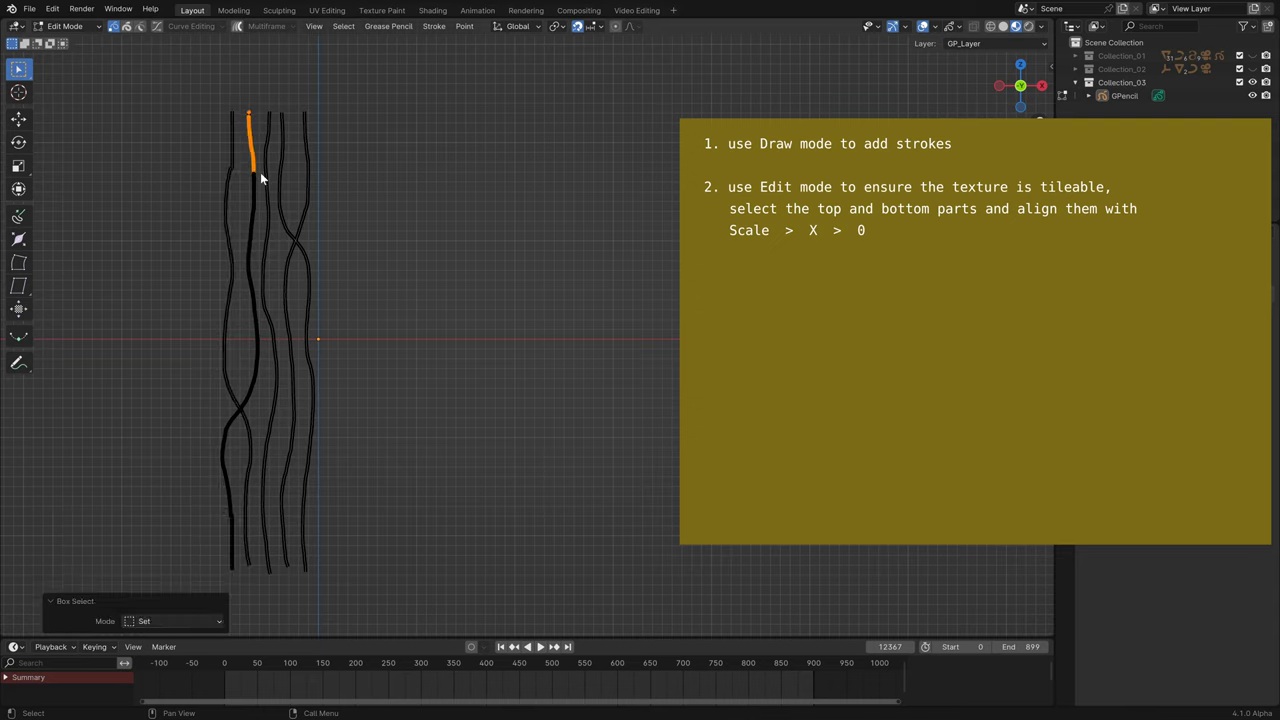
pyautogui.keyDown('shift'); pyautogui.moveTo(238, 512); pyautogui.dragTo(255, 571); pyautogui.keyUp('shift')
pyautogui.press('s')
pyautogui.press('x')
pyautogui.press('0')
pyautogui.press('Return')
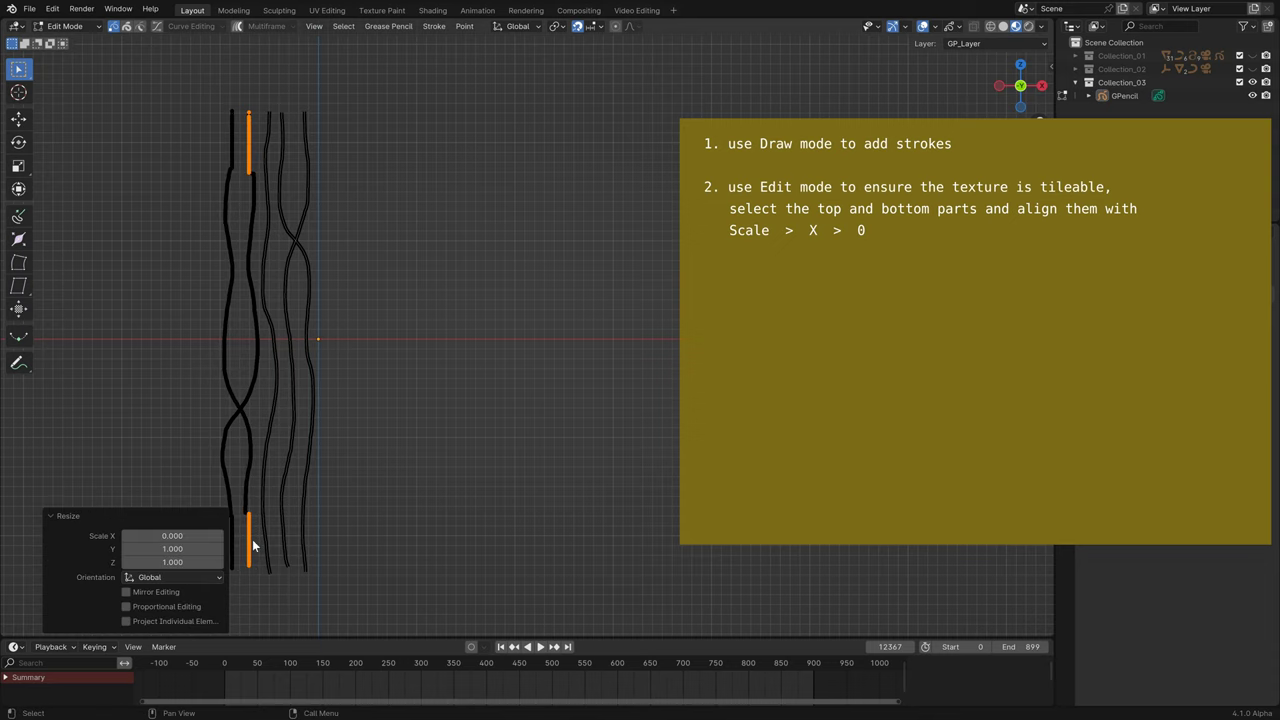
# Align the third stroke's top and bottom ends by scaling them to 0 along X
pyautogui.moveTo(256, 511); pyautogui.dragTo(275, 576)
pyautogui.keyDown('shift'); pyautogui.moveTo(258, 101); pyautogui.dragTo(272, 170); pyautogui.keyUp('shift')
pyautogui.press('s')
pyautogui.press('x')
pyautogui.press('0')
pyautogui.press('Return')
# Align the fourth stroke's top and bottom ends by scaling them to 0 along X
pyautogui.moveTo(276, 101); pyautogui.dragTo(290, 169)
pyautogui.keyDown('shift'); pyautogui.moveTo(275, 512); pyautogui.dragTo(295, 577); pyautogui.keyUp('shift')
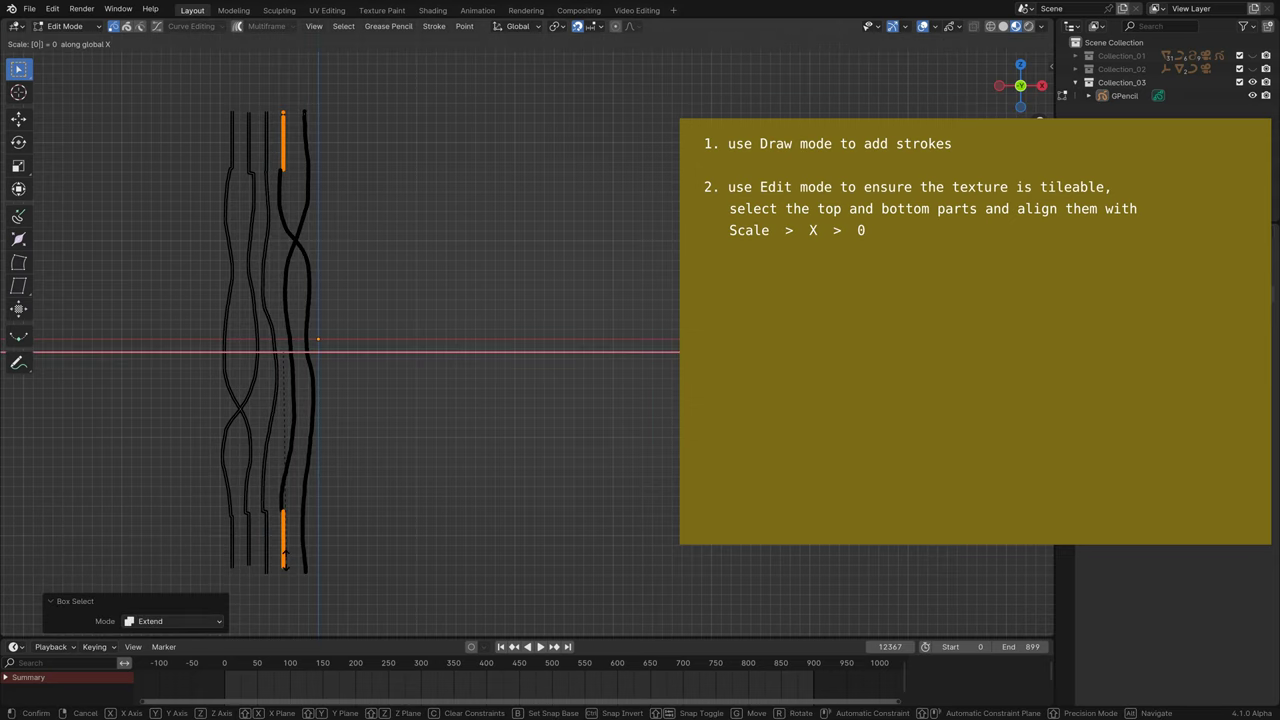
pyautogui.press('s')
pyautogui.press('x')
pyautogui.press('0')
pyautogui.press('Return')
# Align the fifth stroke's top and bottom ends by scaling them to 0 along X
pyautogui.moveTo(292, 509); pyautogui.dragTo(325, 567)
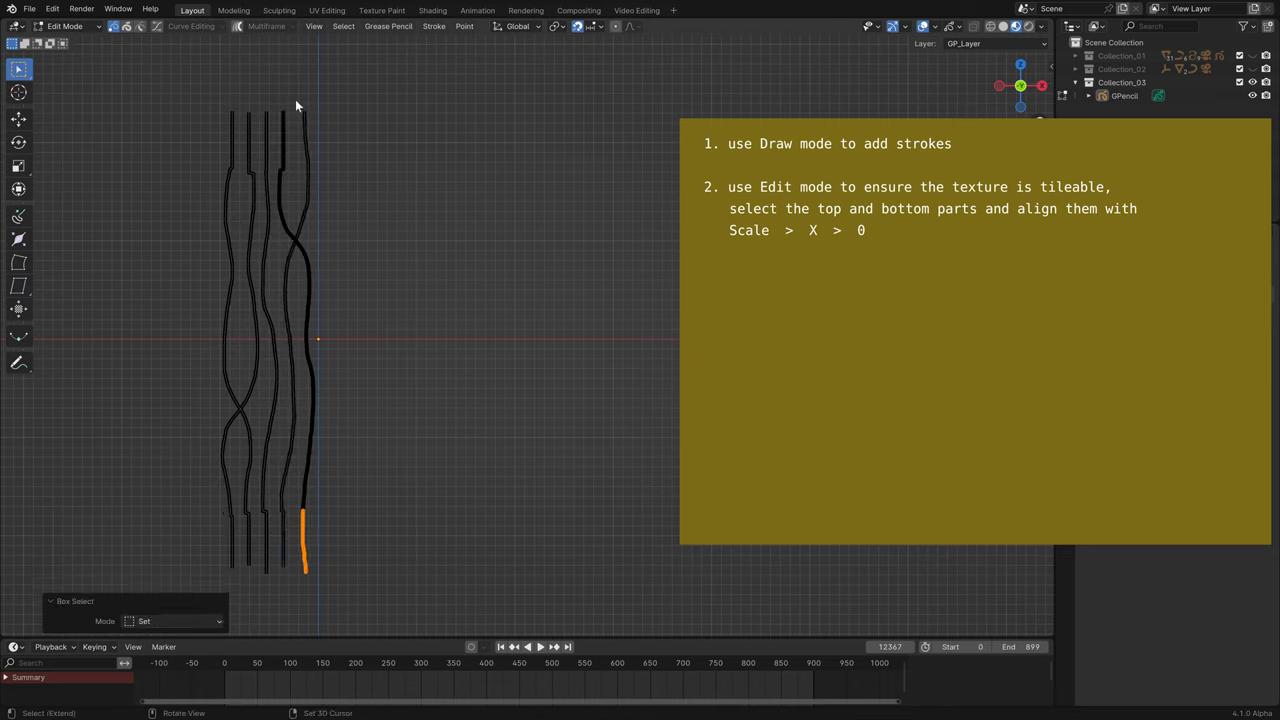
pyautogui.keyDown('shift'); pyautogui.moveTo(294, 100); pyautogui.dragTo(320, 171); pyautogui.keyUp('shift')
pyautogui.press('s')
pyautogui.press('x')
pyautogui.press('0')
pyautogui.press('Return')
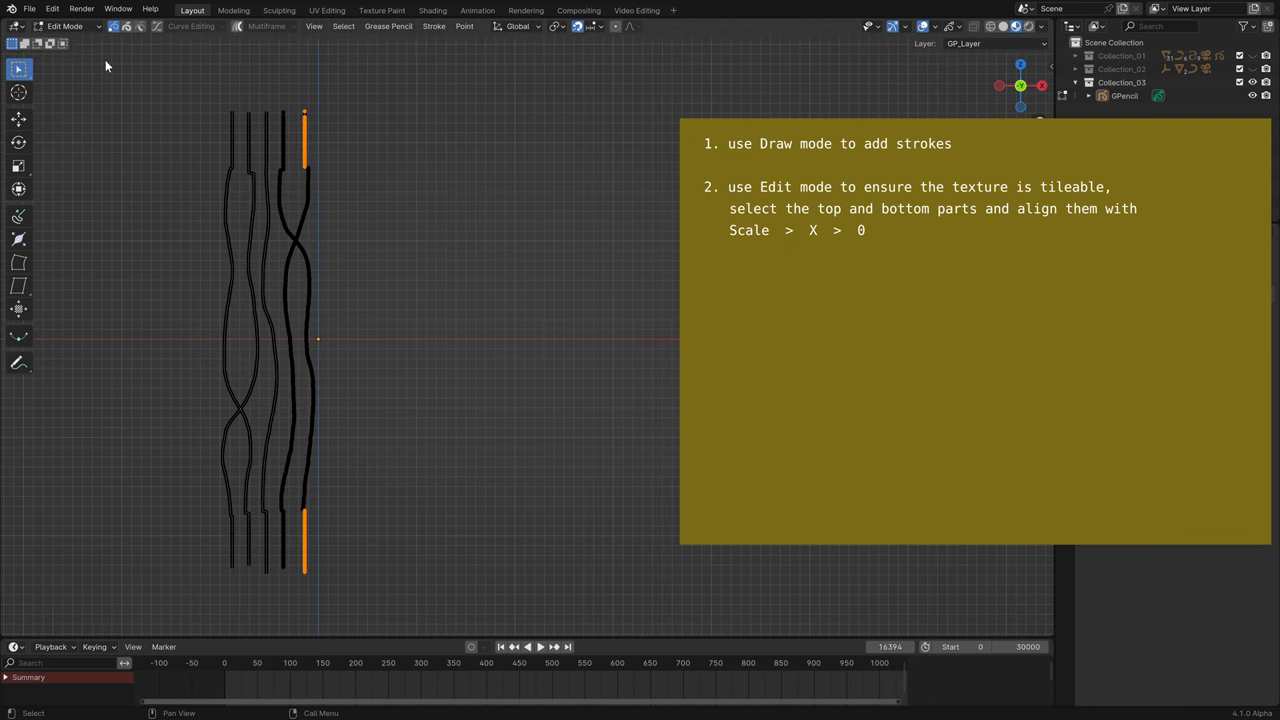
# Switch to Sculpt Mode and smooth the kinks near the upper ends of the first four strokes with the Smooth brush
pyautogui.click(65, 26)
pyautogui.click(88, 74)
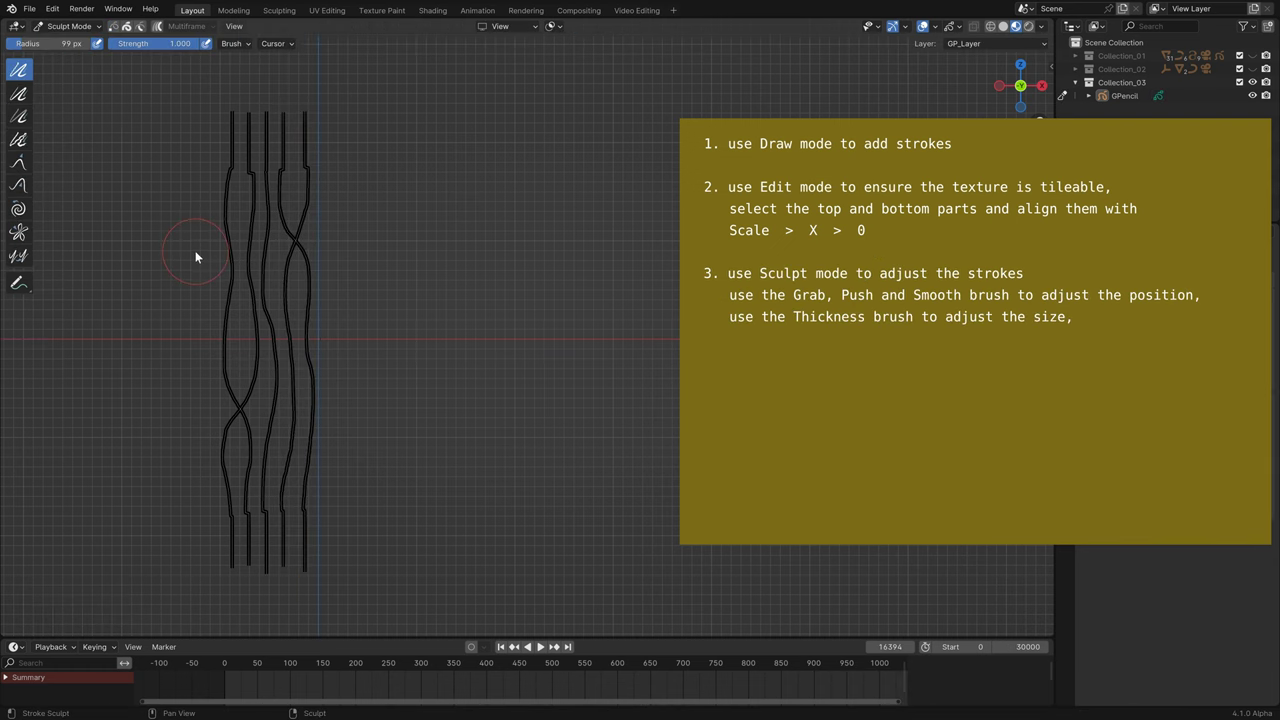
pyautogui.scroll(4, 190, 252)
pyautogui.scroll(2, 188, 246)
pyautogui.moveTo(193, 218); pyautogui.dragTo(193, 218)
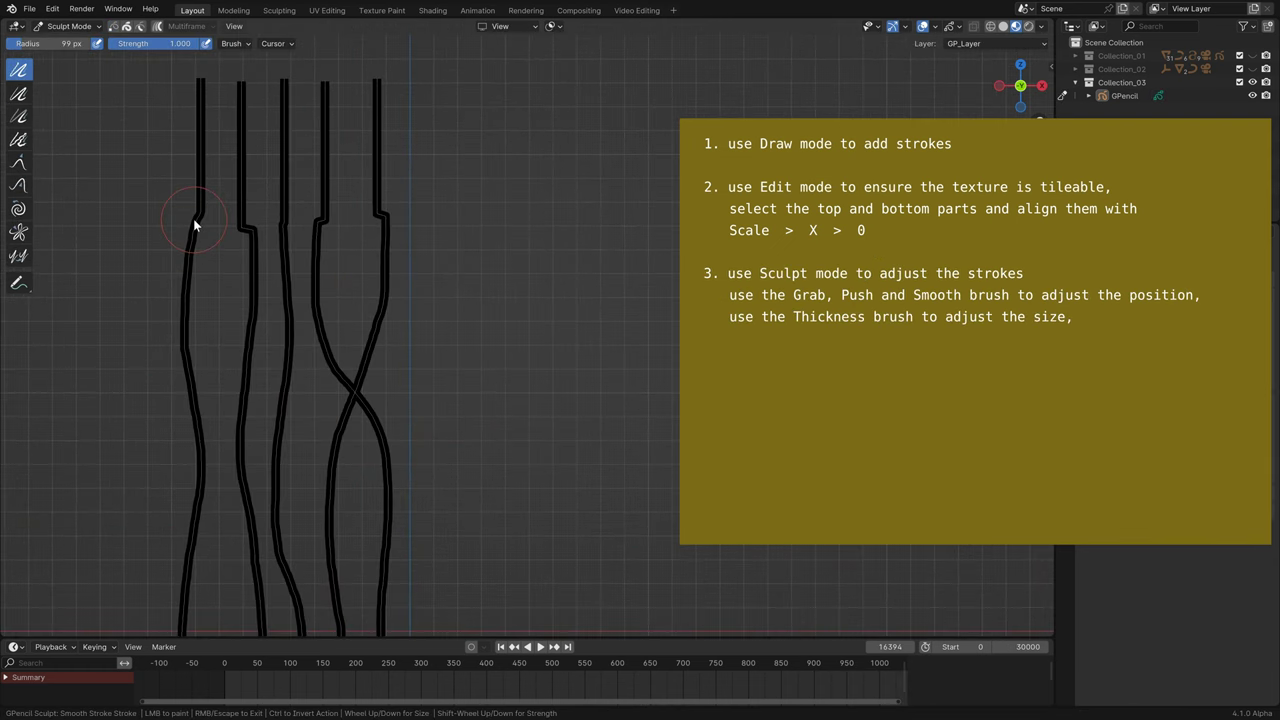
pyautogui.moveTo(186, 374)
pyautogui.mouseDown()
pyautogui.moveTo(257, 279)
pyautogui.moveTo(244, 223)
pyautogui.mouseUp()
pyautogui.moveTo(248, 481)
pyautogui.mouseDown()
pyautogui.moveTo(268, 289)
pyautogui.moveTo(291, 267)
pyautogui.mouseUp()
pyautogui.moveTo(286, 548); pyautogui.dragTo(288, 540)
pyautogui.moveTo(320, 224); pyautogui.dragTo(319, 214)
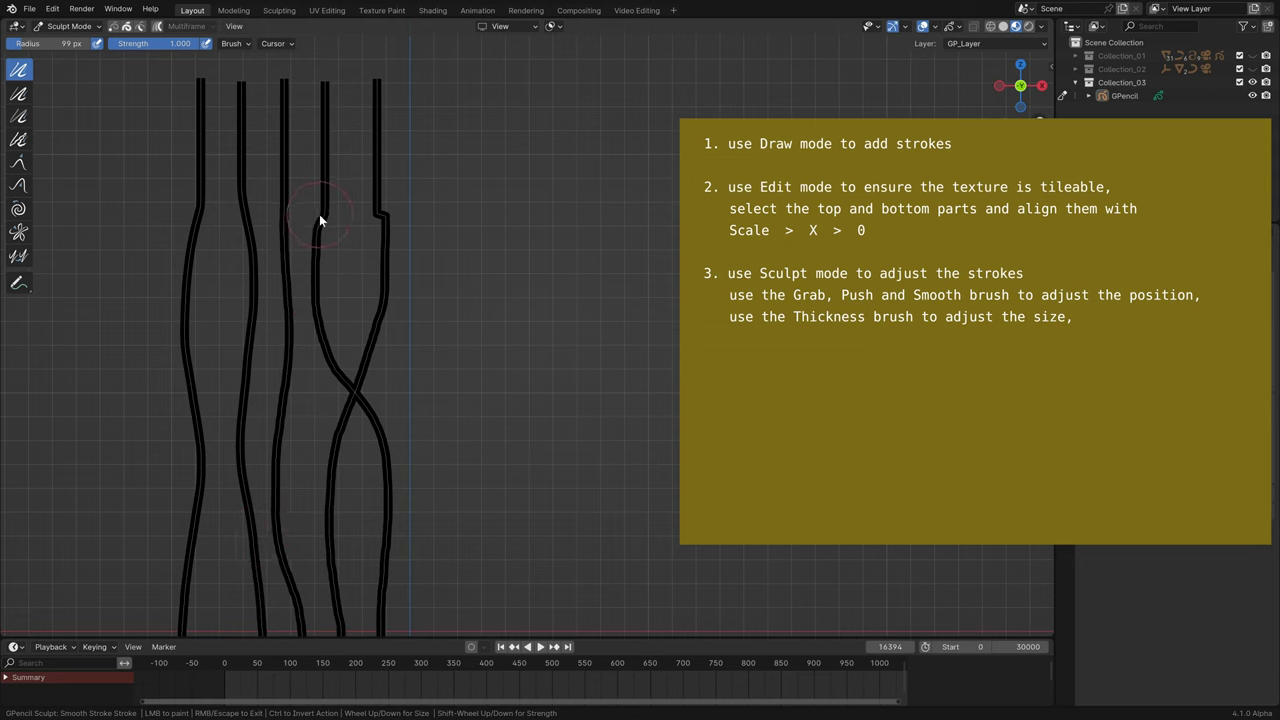
# Smooth the upper crossing of the last two strokes and the kink near the fifth stroke's top
pyautogui.moveTo(327, 355); pyautogui.dragTo(371, 414)
pyautogui.moveTo(394, 560); pyautogui.dragTo(380, 218)
pyautogui.moveTo(385, 272); pyautogui.dragTo(376, 345)
pyautogui.moveTo(338, 482); pyautogui.dragTo(331, 582)
pyautogui.moveTo(325, 596); pyautogui.dragTo(376, 482, button='middle')
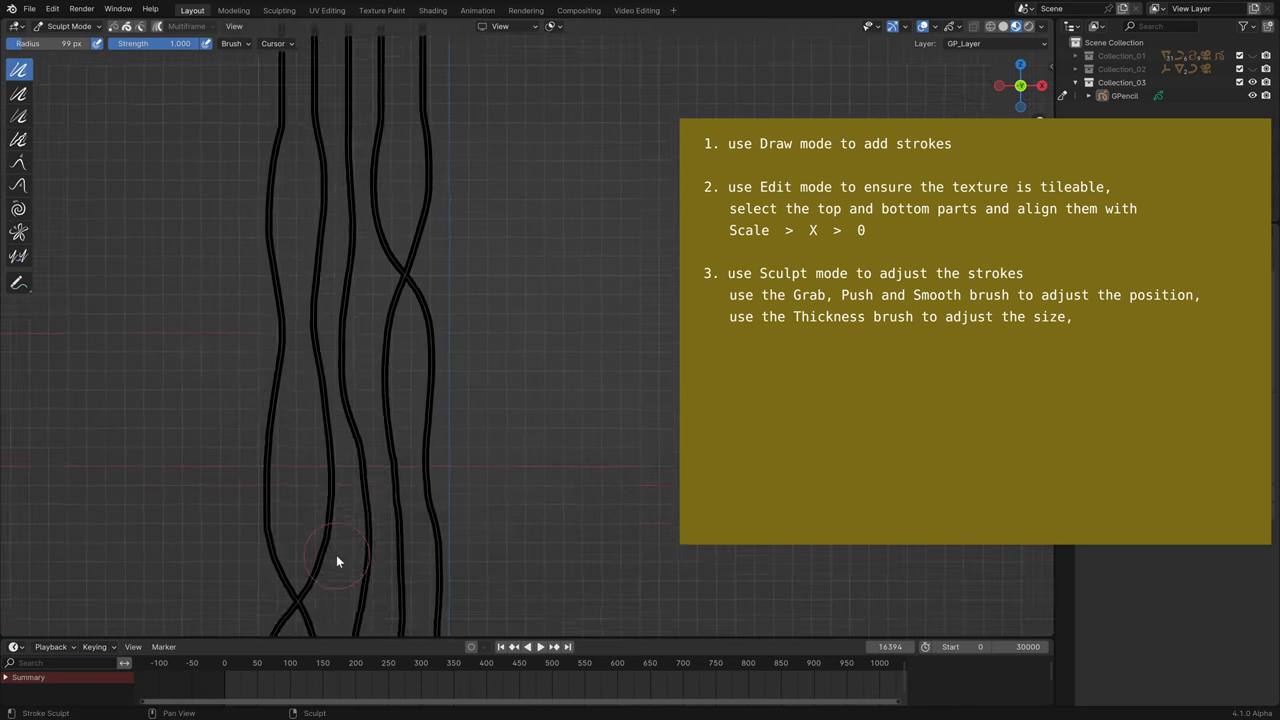
# Smooth the middle and lower curves of the five strokes around the lower crossing
pyautogui.moveTo(336, 555); pyautogui.dragTo(378, 178, button='middle')
pyautogui.moveTo(319, 208); pyautogui.dragTo(342, 265)
pyautogui.moveTo(376, 202); pyautogui.dragTo(358, 250)
pyautogui.moveTo(419, 232)
pyautogui.mouseDown()
pyautogui.moveTo(416, 269)
pyautogui.moveTo(442, 200)
pyautogui.mouseUp()
pyautogui.moveTo(472, 140); pyautogui.dragTo(488, 310)
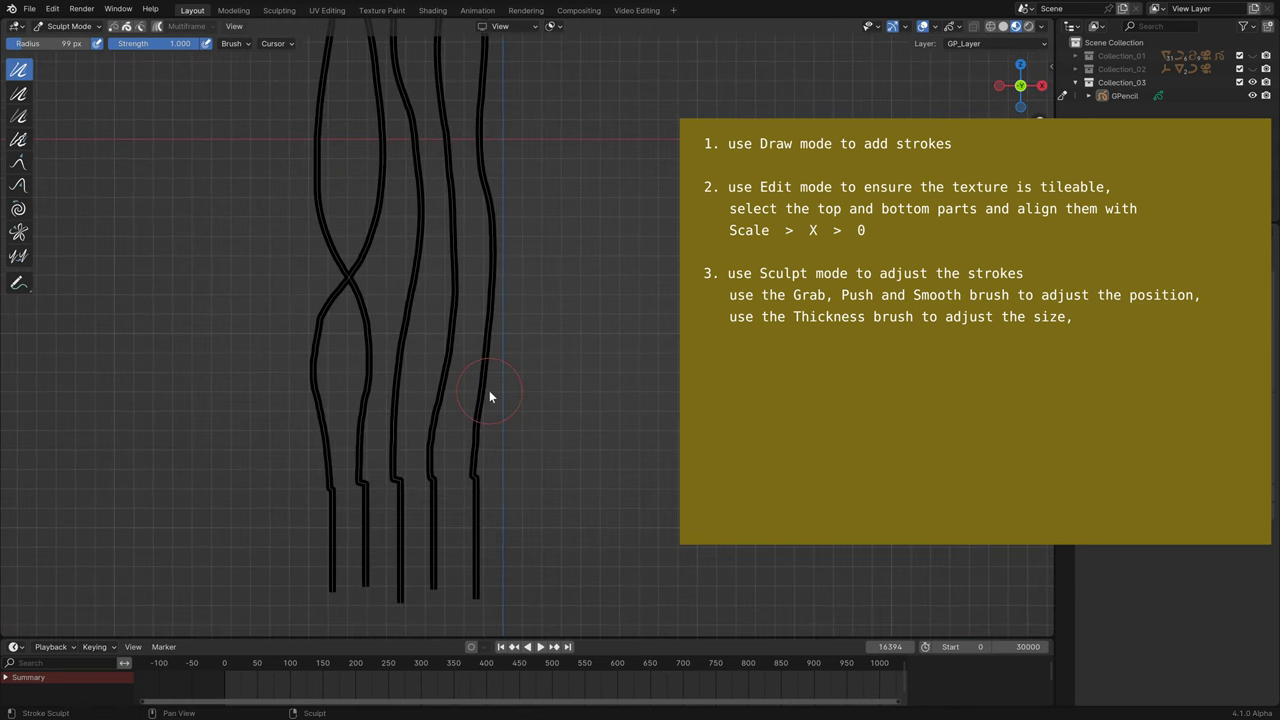
# Smooth the kinks near the bottom ends of all five strokes
pyautogui.moveTo(482, 487); pyautogui.dragTo(492, 399, button='middle')
pyautogui.scroll(4, 492, 399)
pyautogui.moveTo(495, 403)
pyautogui.mouseDown()
pyautogui.moveTo(485, 351)
pyautogui.moveTo(497, 270)
pyautogui.mouseUp()
pyautogui.moveTo(397, 406)
pyautogui.mouseDown()
pyautogui.moveTo(409, 191)
pyautogui.moveTo(424, 162)
pyautogui.mouseUp()
pyautogui.moveTo(329, 429); pyautogui.dragTo(309, 98)
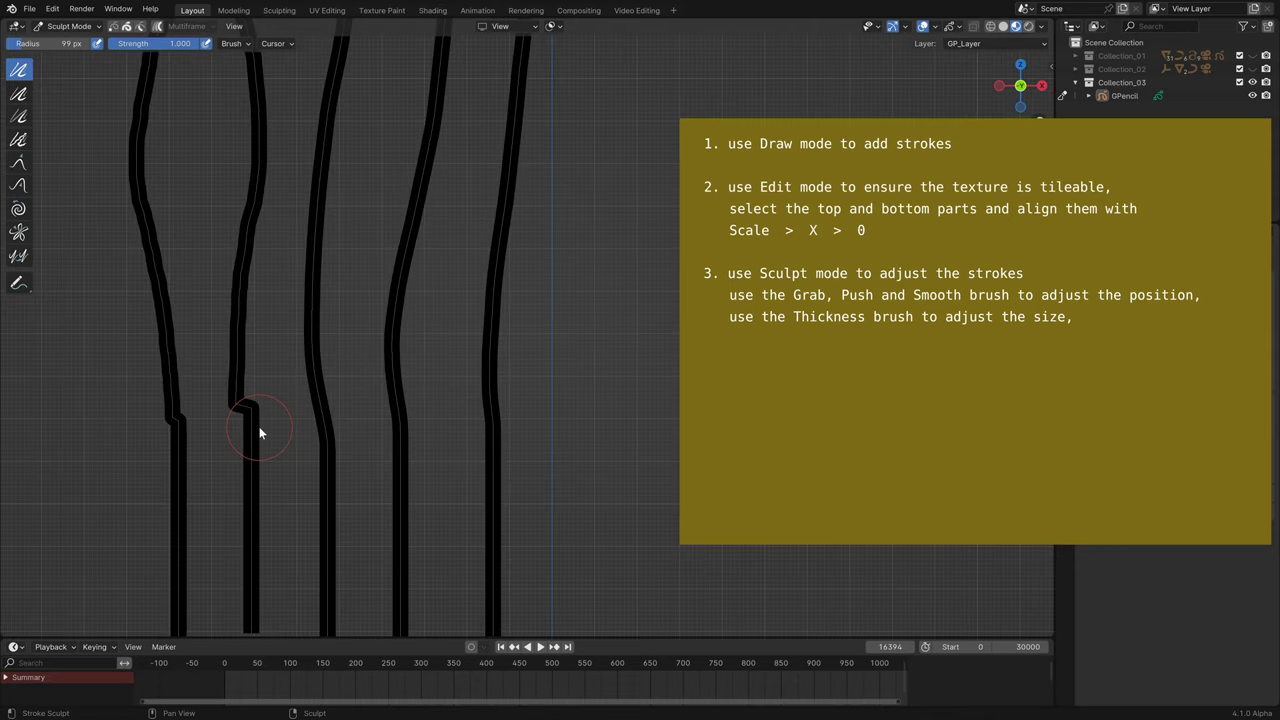
pyautogui.moveTo(257, 428); pyautogui.dragTo(249, 125)
pyautogui.moveTo(175, 438); pyautogui.dragTo(174, 434)
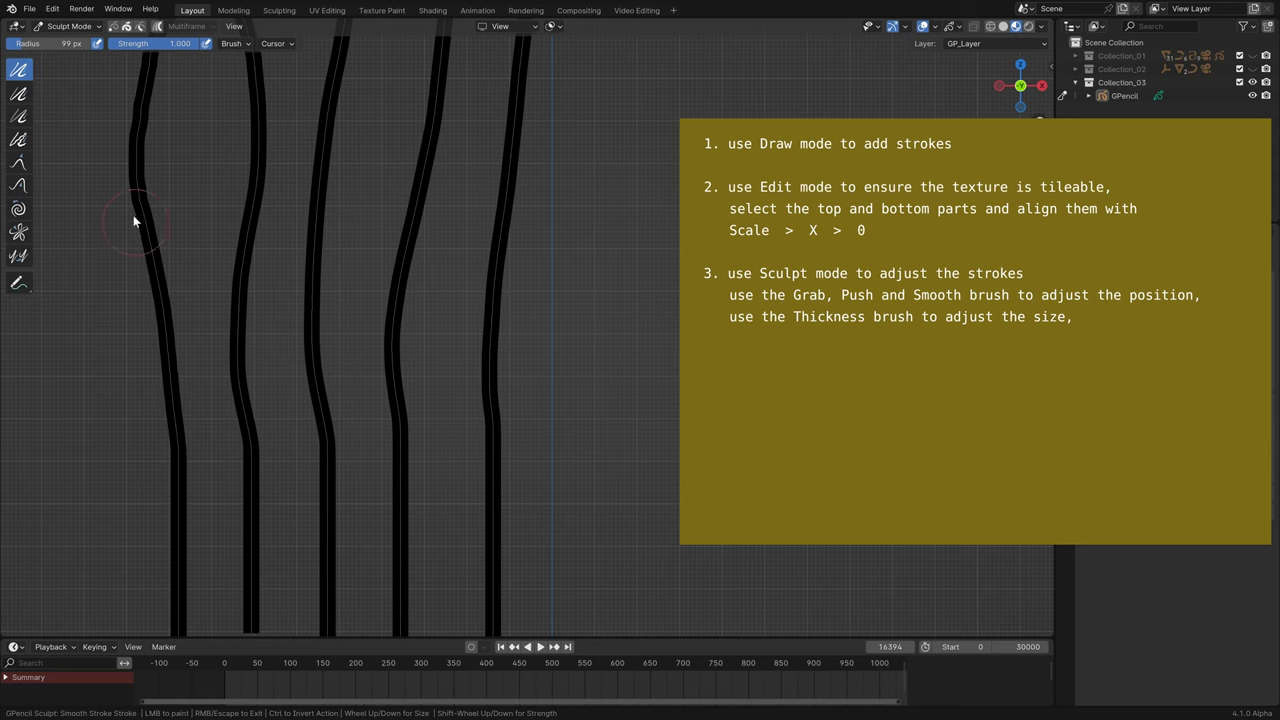
pyautogui.moveTo(137, 131); pyautogui.dragTo(116, 167)
# Adjust the curves of the first two strokes around their lower crossing with the Push brush at 135 px radius
pyautogui.click(18, 185)
pyautogui.scroll(-5, 241, 174)
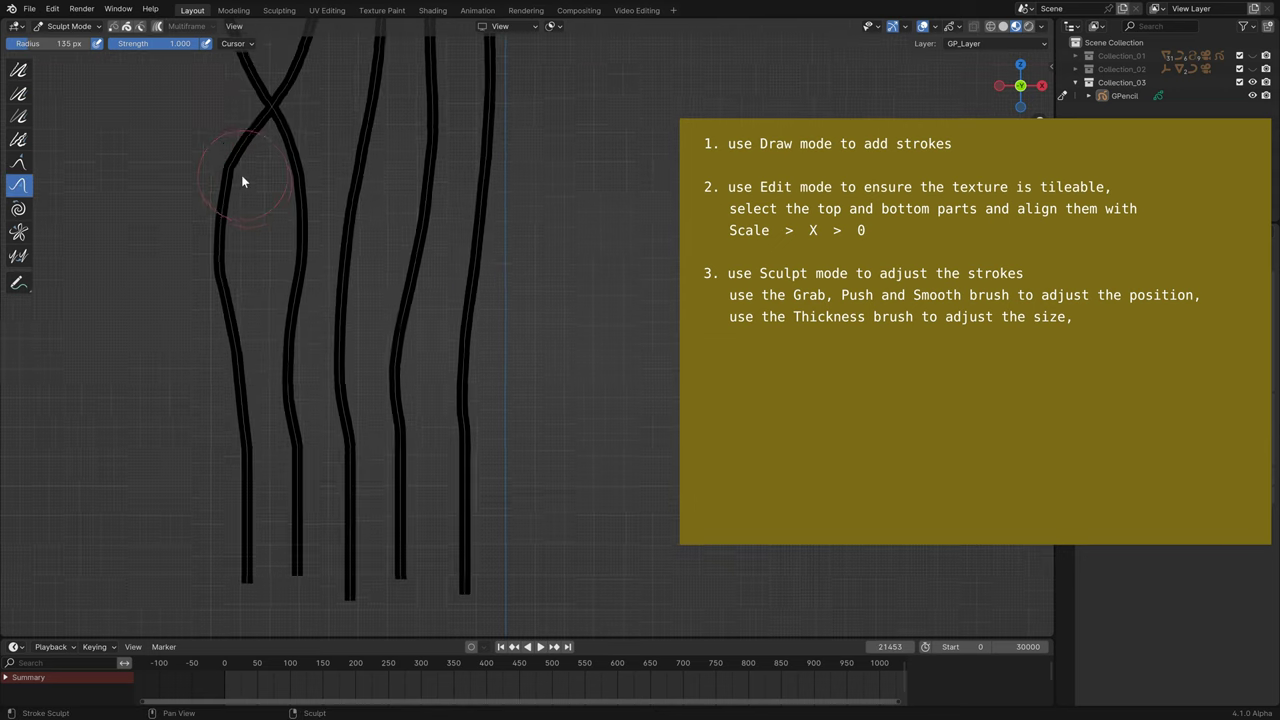
pyautogui.scroll(5, 199, 206)
pyautogui.moveTo(247, 195)
pyautogui.mouseDown(button='middle')
pyautogui.moveTo(190, 200)
pyautogui.moveTo(196, 223)
pyautogui.mouseUp(button='middle')
pyautogui.moveTo(196, 223); pyautogui.dragTo(171, 125)
pyautogui.moveTo(195, 322)
pyautogui.mouseDown()
pyautogui.moveTo(162, 194)
pyautogui.moveTo(192, 280)
pyautogui.mouseUp()
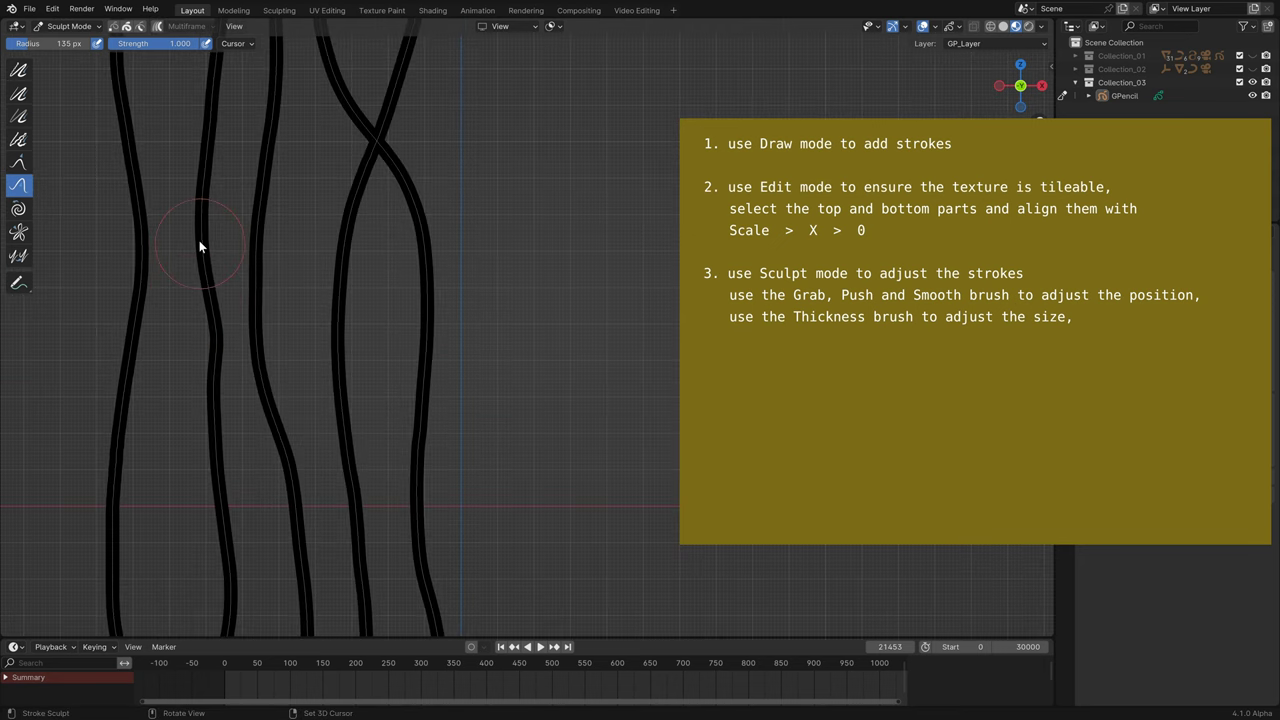
# Push the strokes around the upper crossing of the last two into cleaner curves
pyautogui.moveTo(200, 246)
pyautogui.mouseDown()
pyautogui.moveTo(189, 200)
pyautogui.moveTo(368, 237)
pyautogui.mouseUp()
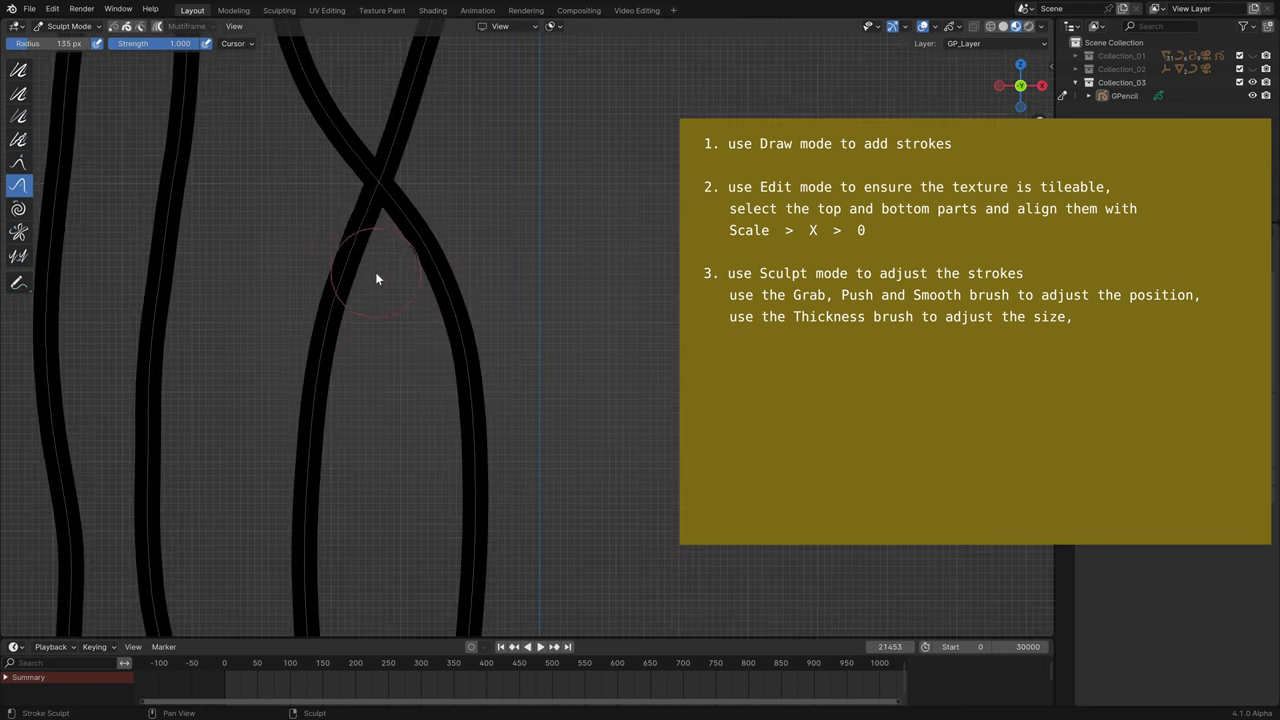
pyautogui.moveTo(375, 272)
pyautogui.mouseDown()
pyautogui.moveTo(337, 264)
pyautogui.moveTo(319, 427)
pyautogui.moveTo(313, 288)
pyautogui.moveTo(310, 305)
pyautogui.moveTo(333, 252)
pyautogui.mouseUp()
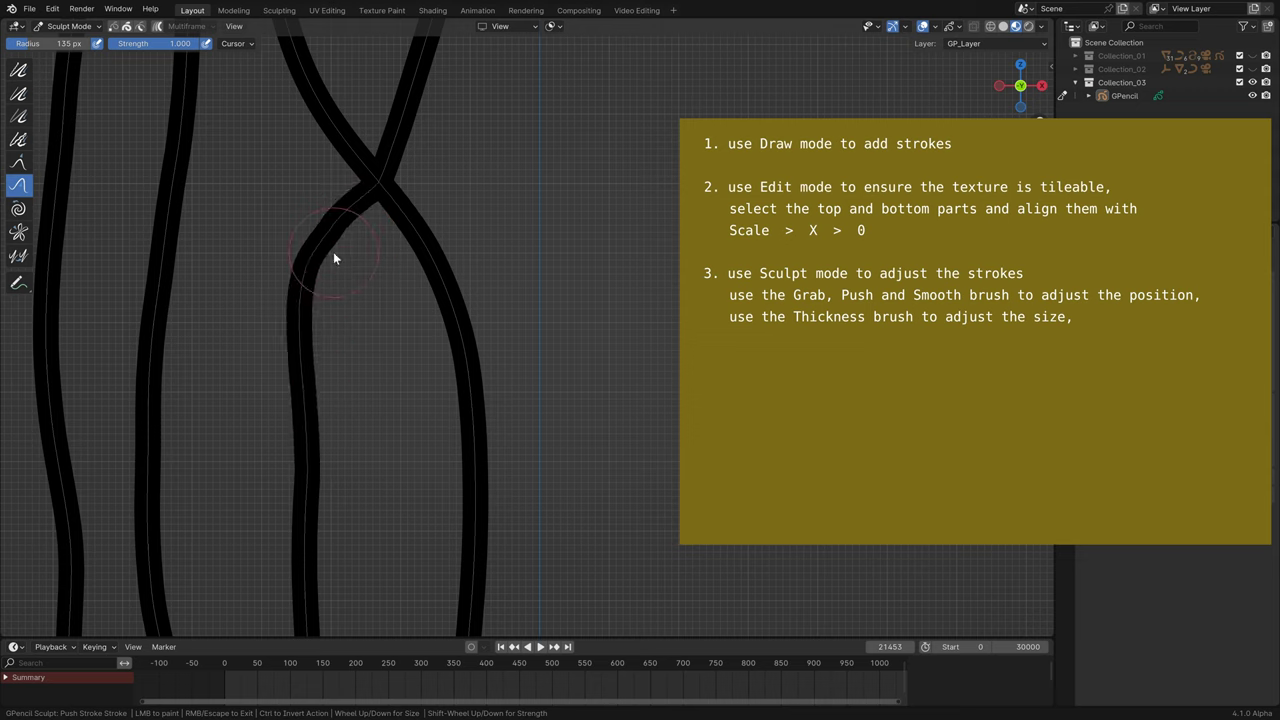
pyautogui.moveTo(377, 165)
pyautogui.mouseDown()
pyautogui.moveTo(311, 451)
pyautogui.moveTo(298, 355)
pyautogui.mouseUp()
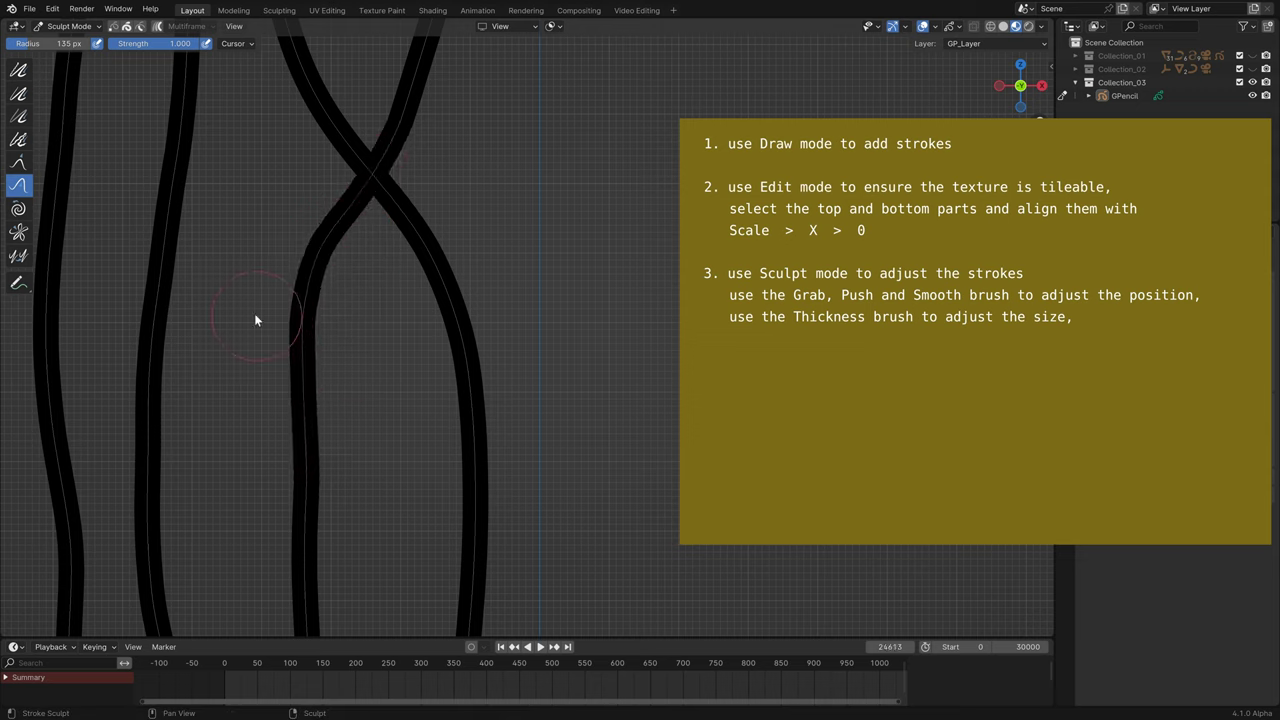
# Thicken parts of the last two strokes along their length with the Thickness brush at strength 0.500
pyautogui.click(19, 94)
pyautogui.scroll(-6, 369, 409)
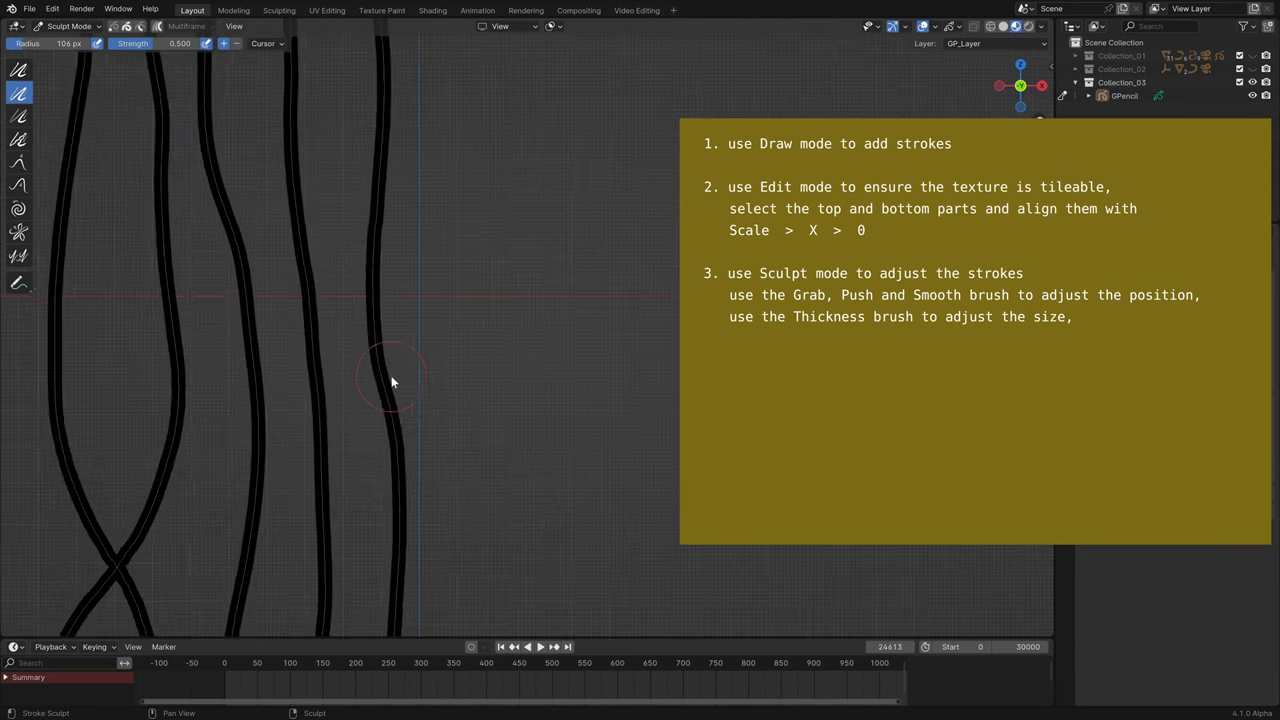
pyautogui.scroll(-1, 390, 374)
pyautogui.moveTo(348, 458); pyautogui.dragTo(355, 100)
pyautogui.moveTo(354, 145)
pyautogui.mouseDown(button='middle')
pyautogui.moveTo(346, 171)
pyautogui.moveTo(403, 250)
pyautogui.mouseUp(button='middle')
pyautogui.scroll(-2, 370, 308)
pyautogui.moveTo(369, 316)
pyautogui.mouseDown()
pyautogui.moveTo(357, 251)
pyautogui.moveTo(397, 63)
pyautogui.mouseUp()
pyautogui.scroll(3, 379, 163)
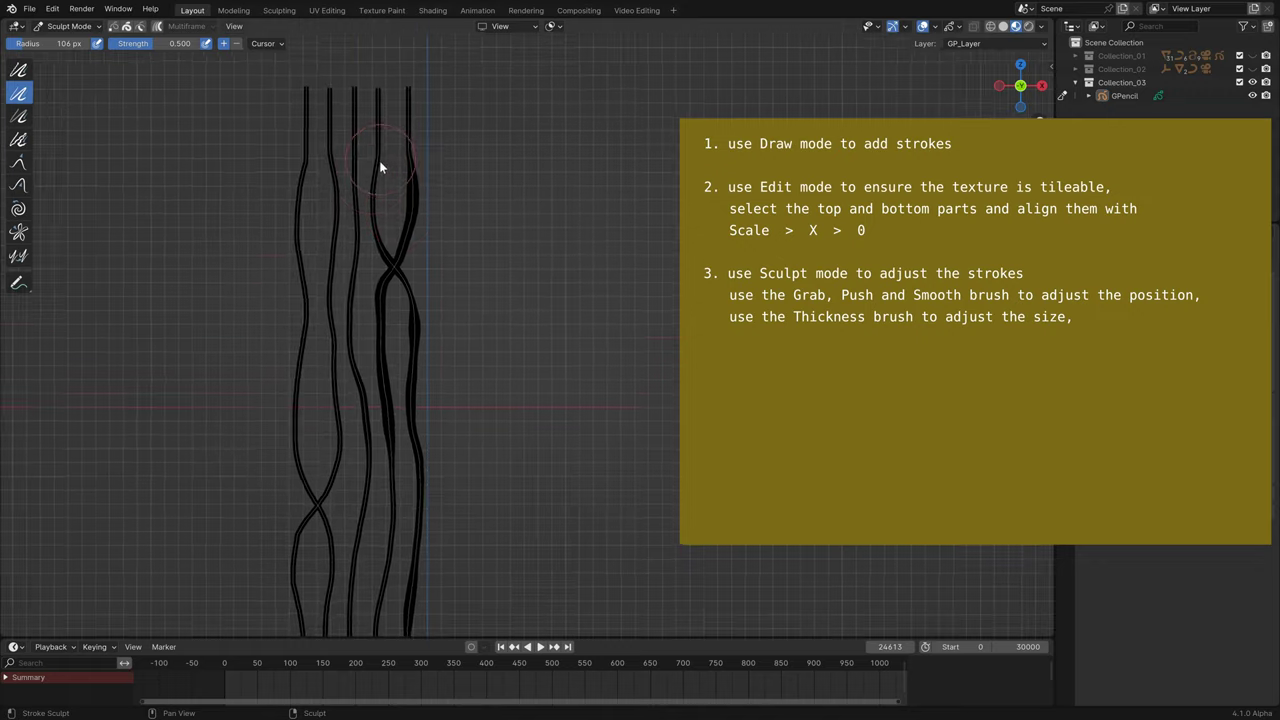
pyautogui.scroll(-3, 472, 267)
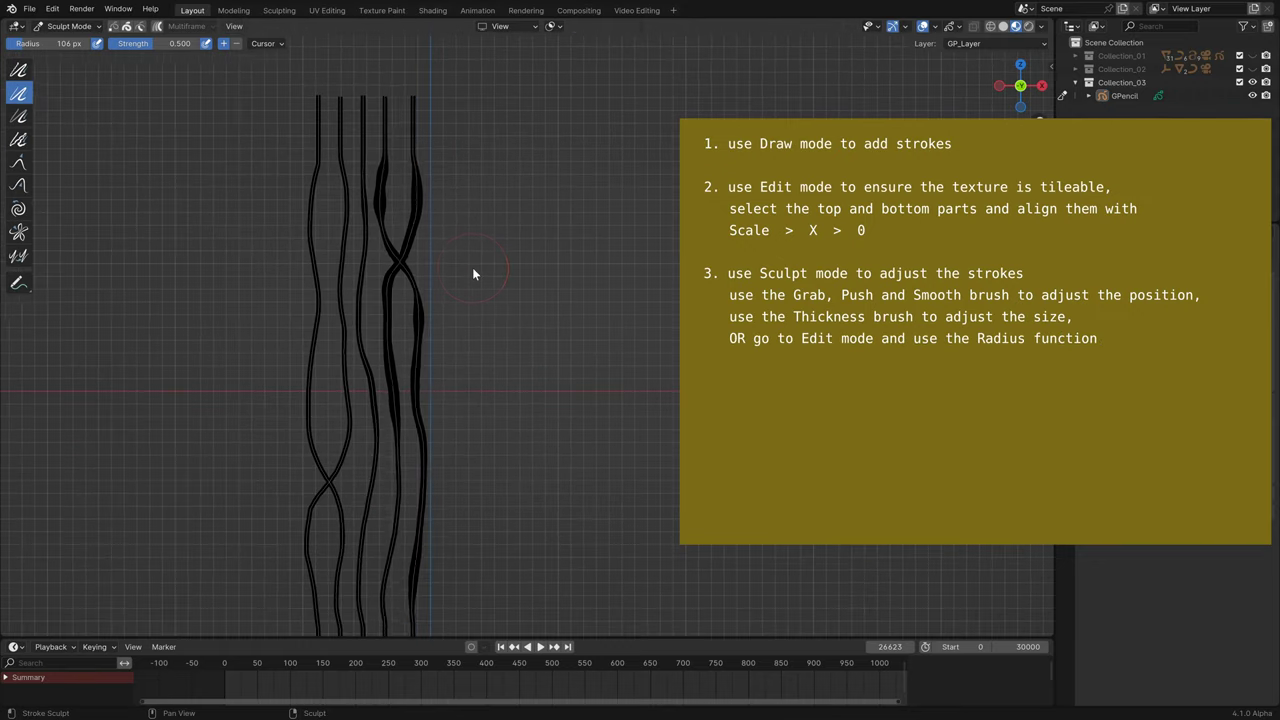
# Select the middle stroke in Edit Mode and enlarge it by a factor of about 1.29 with the Radius tool
pyautogui.press('Tab')
pyautogui.click(434, 274)
pyautogui.keyDown('alt'); pyautogui.click(361, 303); pyautogui.keyUp('alt')
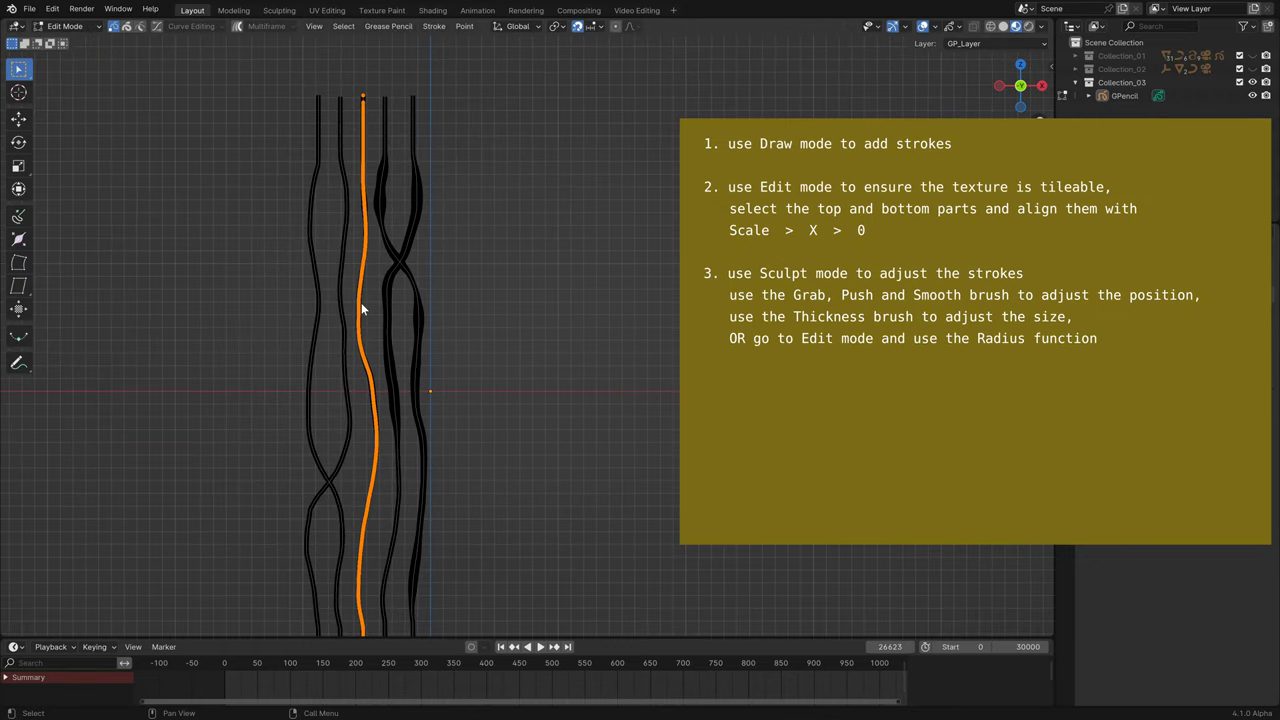
pyautogui.click(18, 238)
pyautogui.scroll(7, 354, 358)
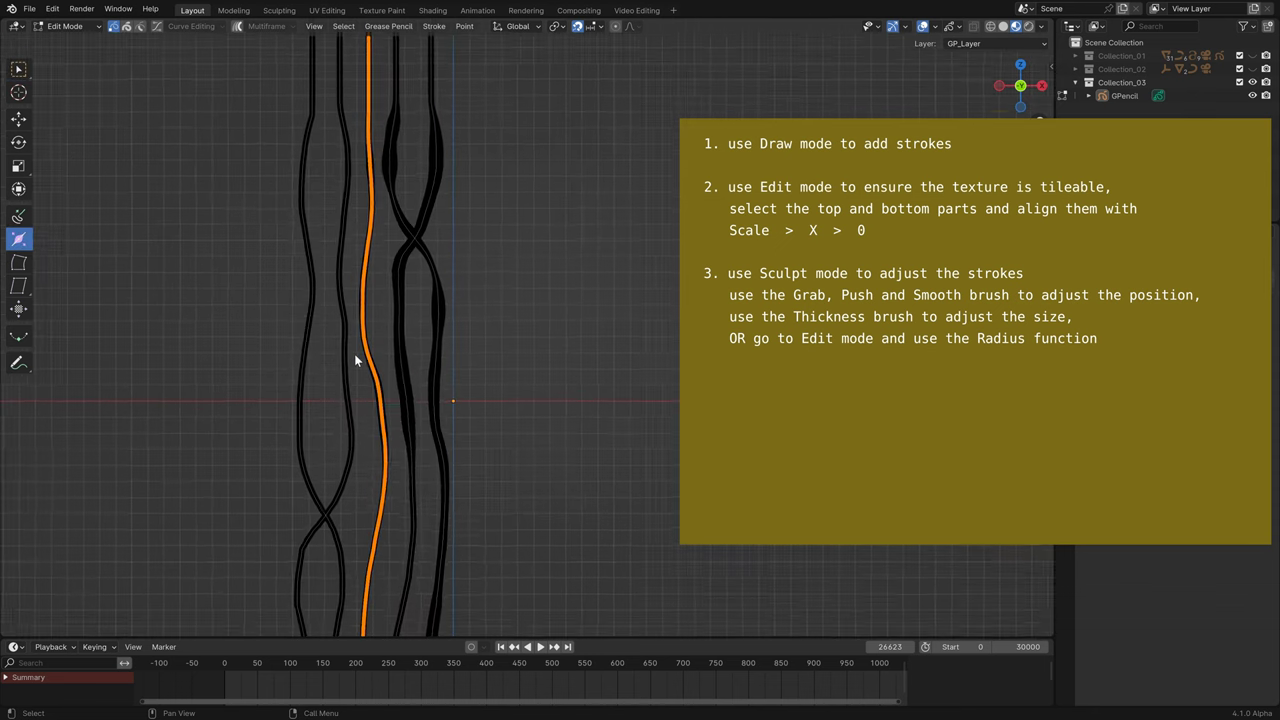
pyautogui.scroll(1, 354, 354)
pyautogui.moveTo(354, 354); pyautogui.dragTo(355, 307)
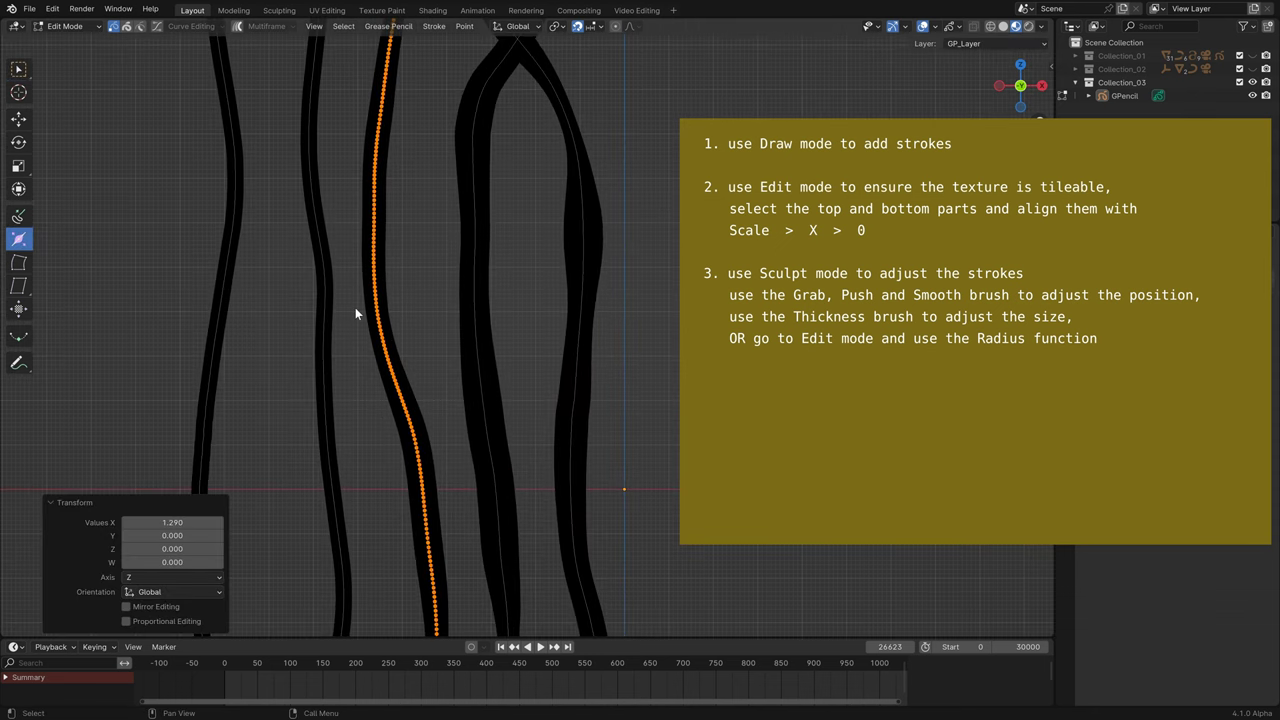
# Select the first two strokes and increase their thickness with the Radius tool
pyautogui.click(355, 307)
pyautogui.click(323, 336)
pyautogui.keyDown('shift'); pyautogui.click(217, 347); pyautogui.keyUp('shift')
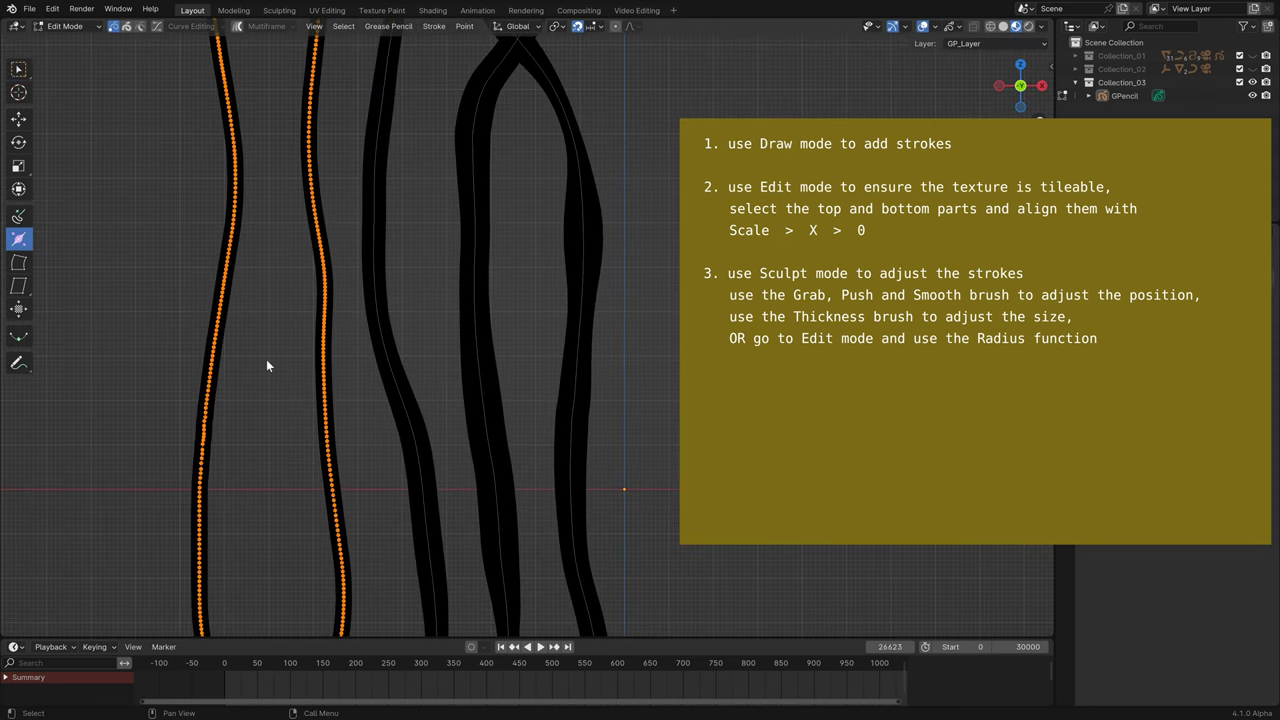
pyautogui.moveTo(266, 359); pyautogui.dragTo(268, 267)
# Return to Sculpt Mode and vary the thickness of the first three strokes with the Thickness brush at 70 px radius
pyautogui.hotkey('ctrl', 'Tab')
pyautogui.scroll(-4, 275, 253)
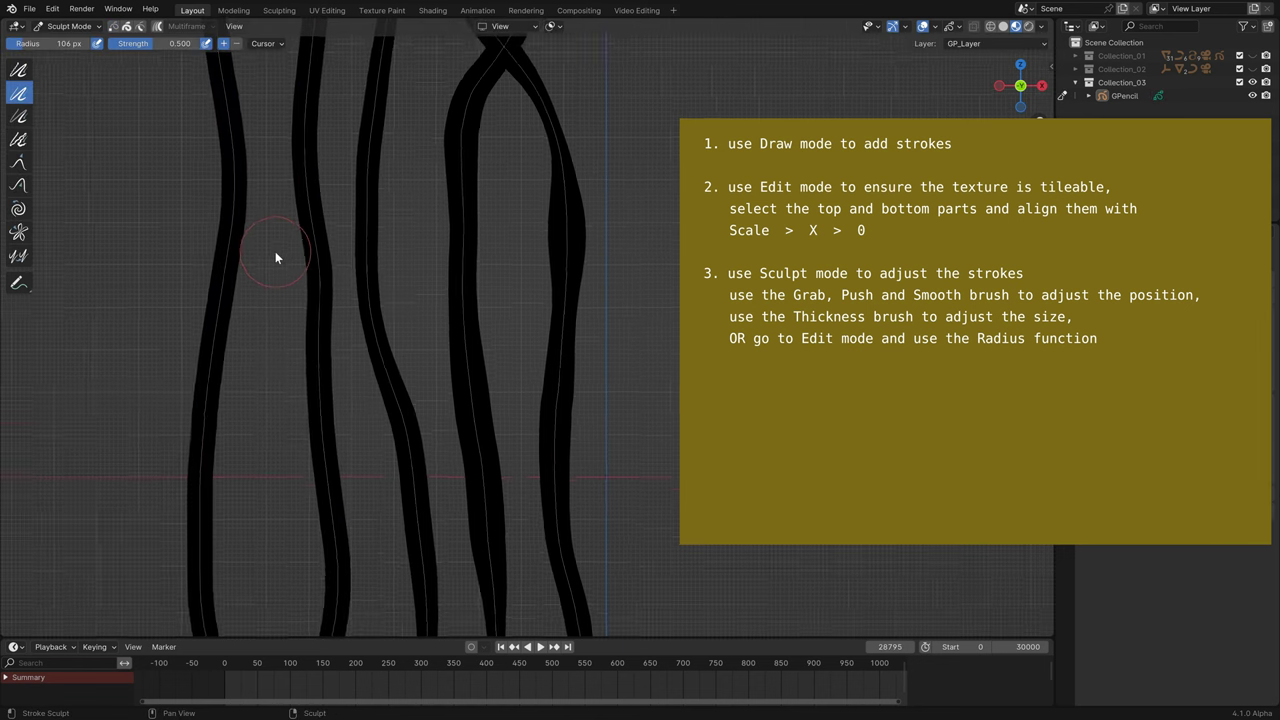
pyautogui.scroll(-3, 272, 260)
pyautogui.press('f')
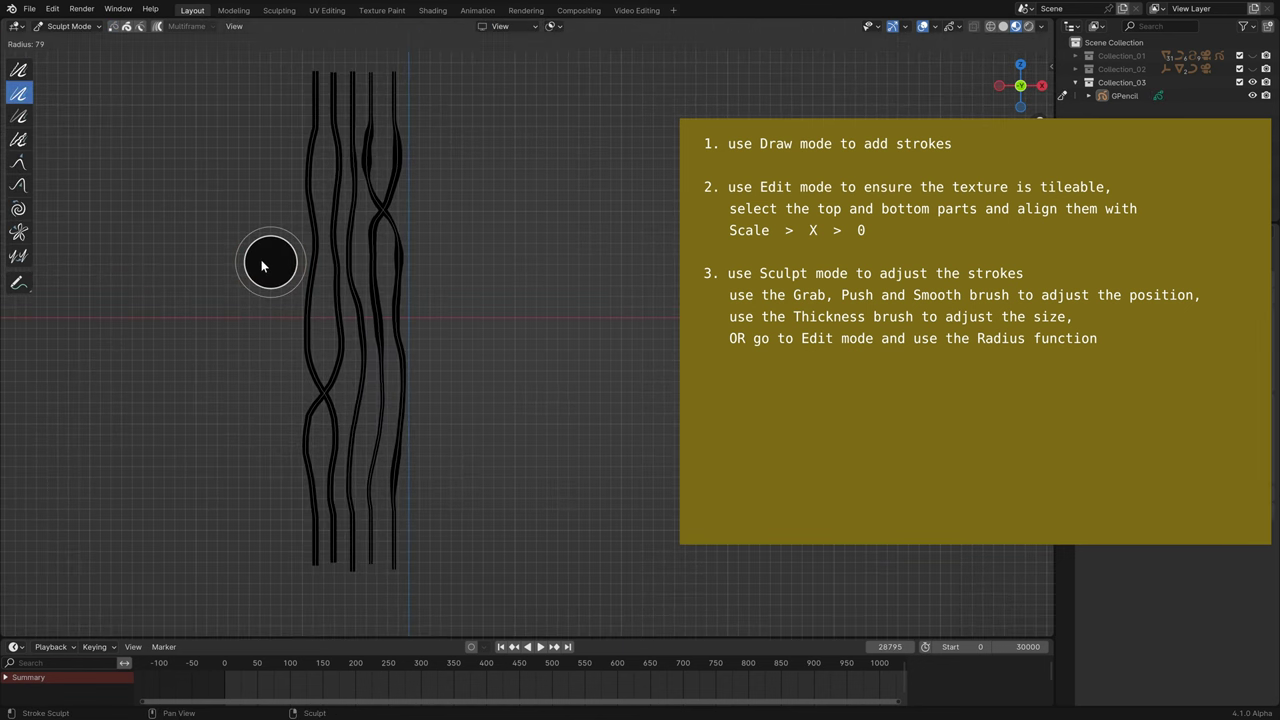
pyautogui.click(258, 267)
pyautogui.moveTo(308, 148)
pyautogui.keyDown('ctrl'); pyautogui.mouseDown()
pyautogui.moveTo(306, 172)
pyautogui.moveTo(313, 134)
pyautogui.moveTo(334, 257)
pyautogui.moveTo(328, 490)
pyautogui.mouseUp(); pyautogui.keyUp('ctrl')
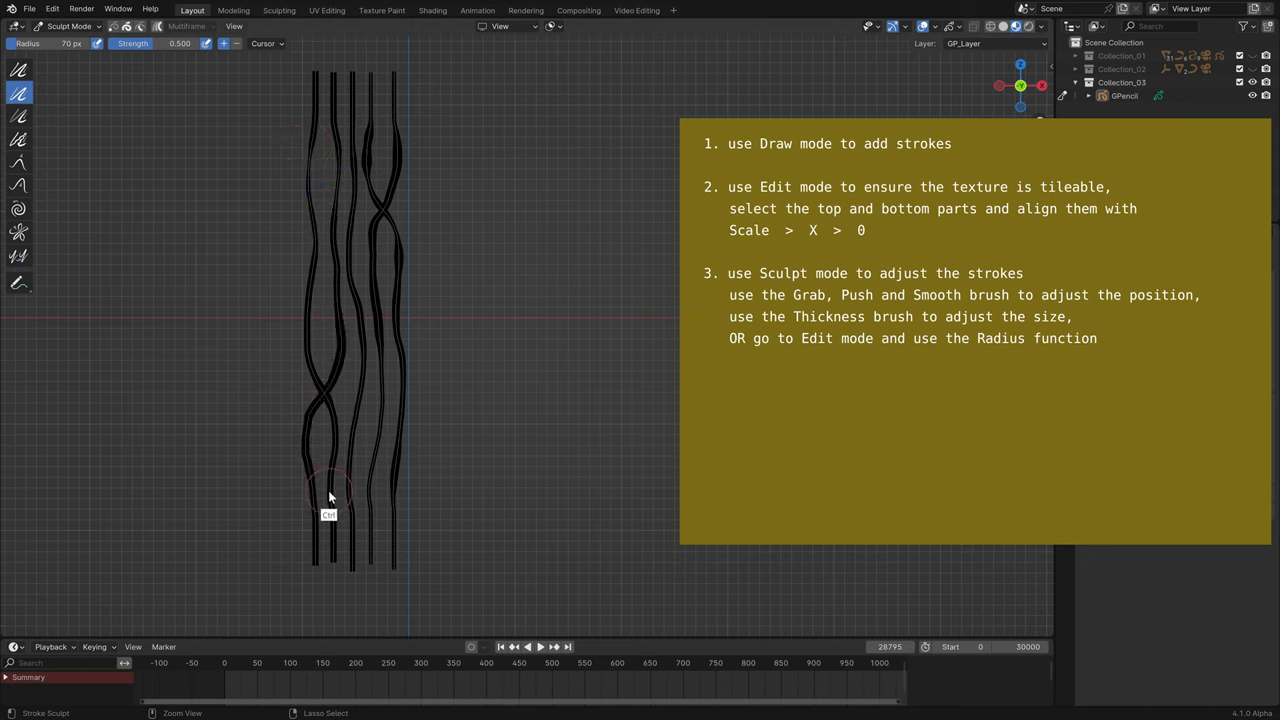
pyautogui.moveTo(304, 295); pyautogui.dragTo(306, 352)
pyautogui.moveTo(360, 372); pyautogui.dragTo(350, 442)
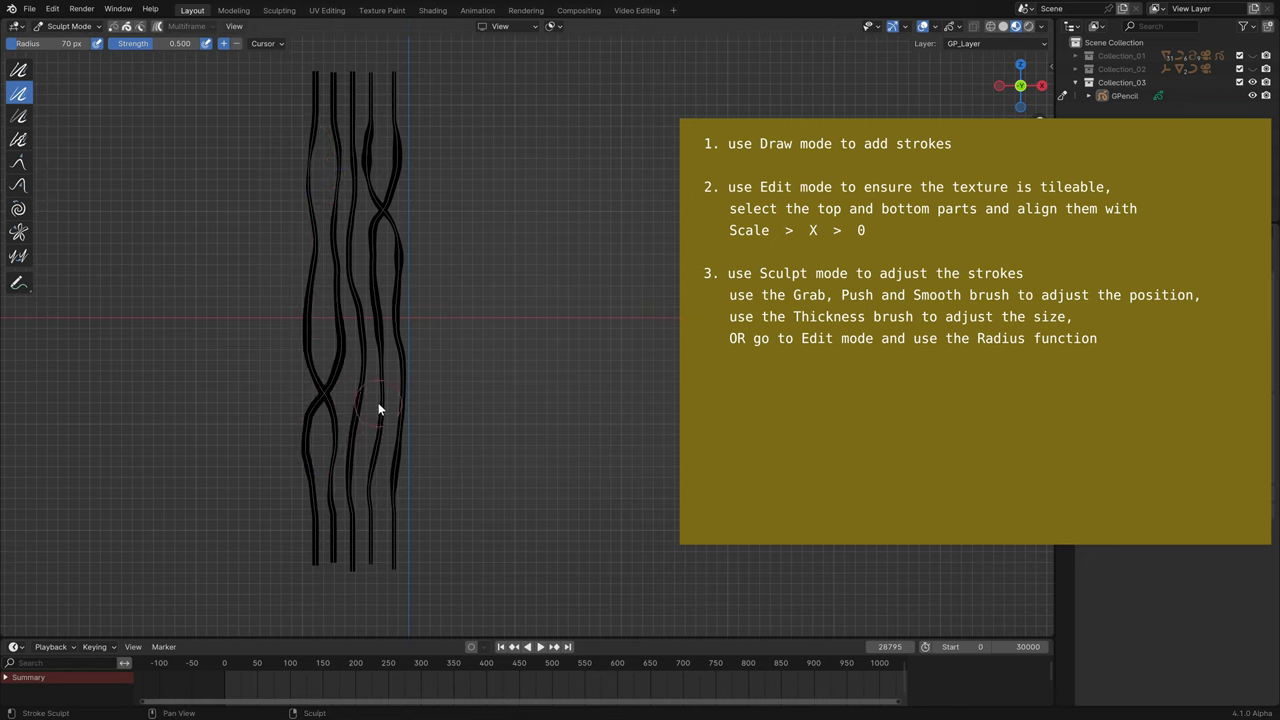
# Duplicate all five strokes in Edit Mode, move the copy about -0.98 m along X and flip it with a Z scale of -1
pyautogui.press('Tab')
pyautogui.press('a')
pyautogui.hotkey('shift', 'd')
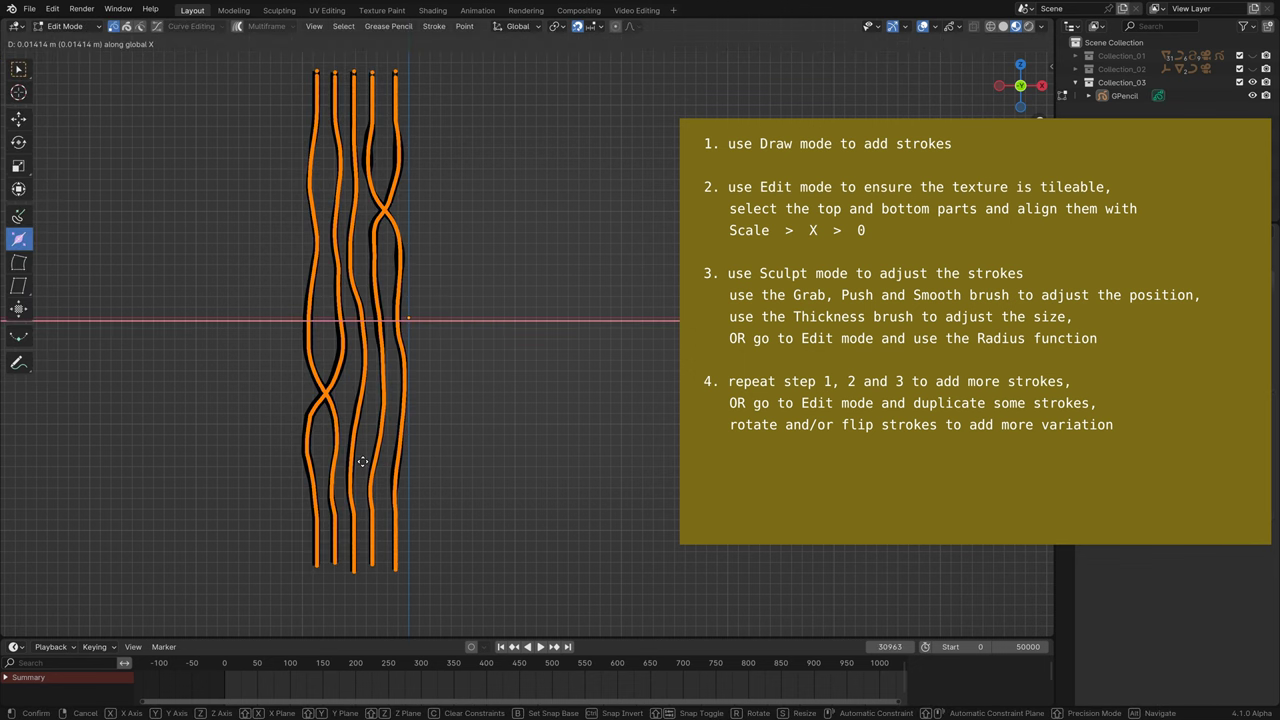
pyautogui.press('x')
pyautogui.click(257, 425)
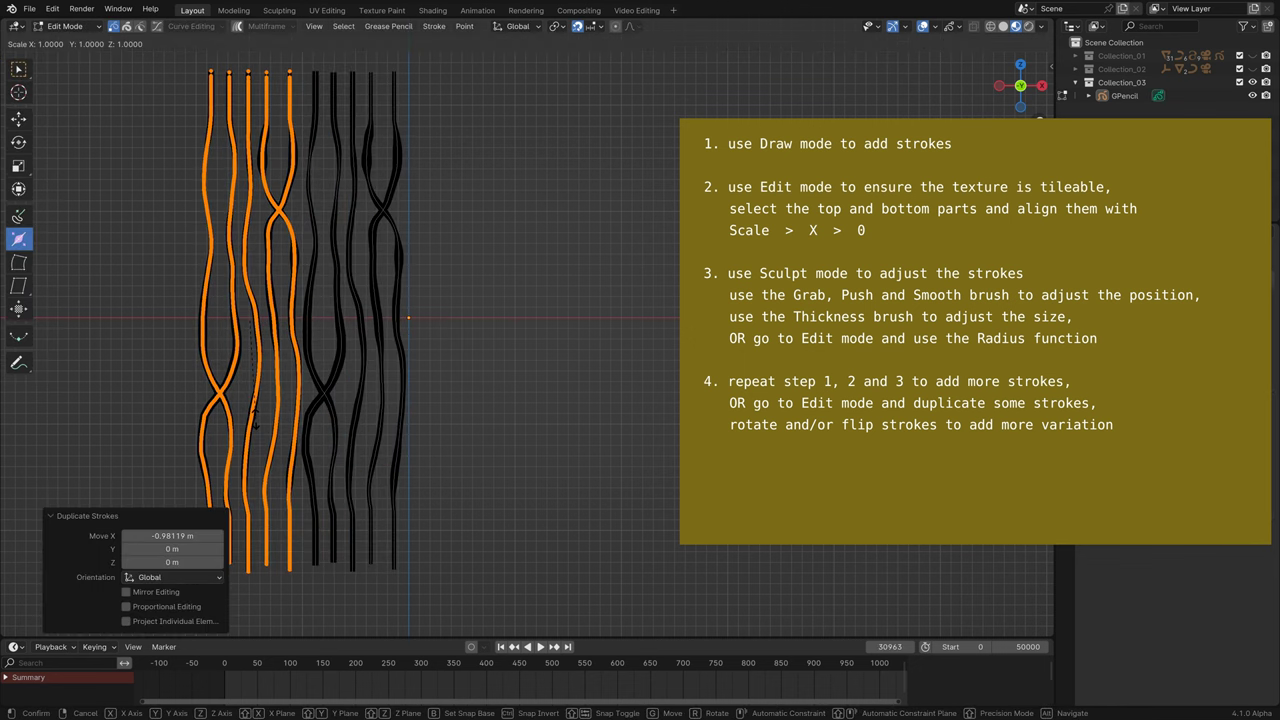
pyautogui.write('sz-1')
pyautogui.press('Return')
# Duplicate all ten strokes 2 m along X and flip the copies with a Z scale of -1
pyautogui.press('a')
pyautogui.hotkey('shift', 'd')
pyautogui.write('x')
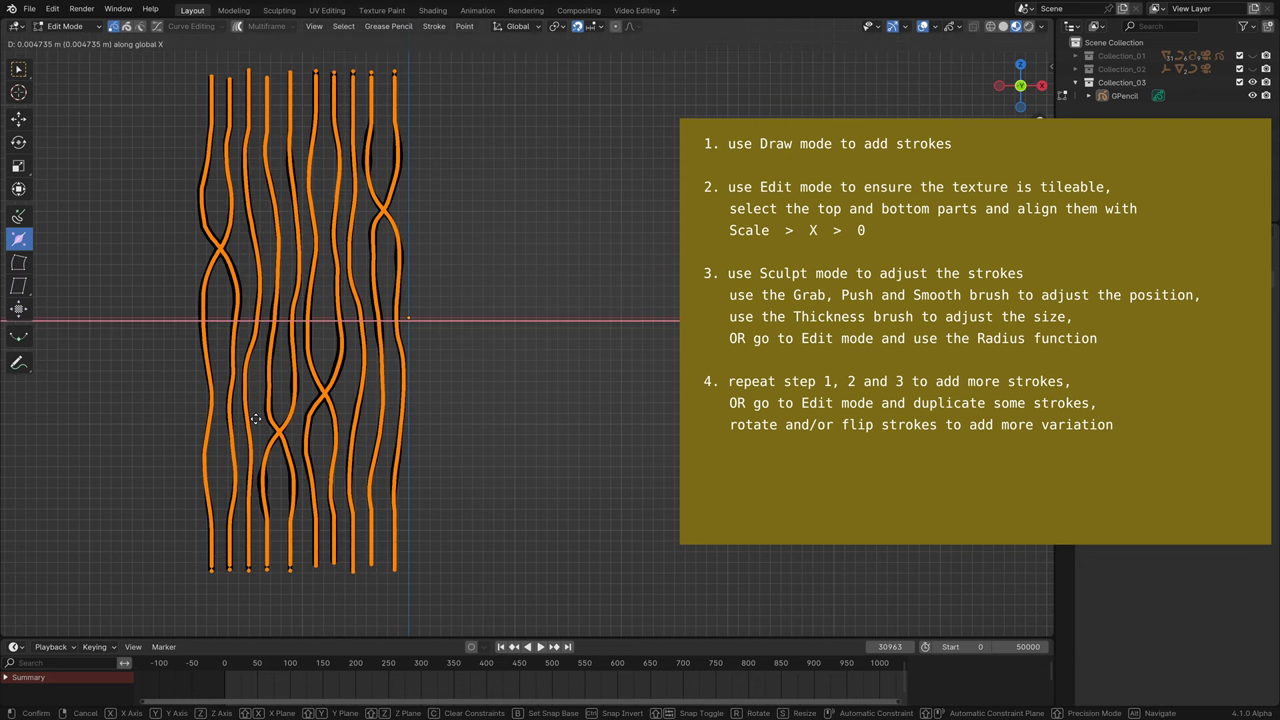
pyautogui.write('2')
pyautogui.press('Return')
pyautogui.write('sz')
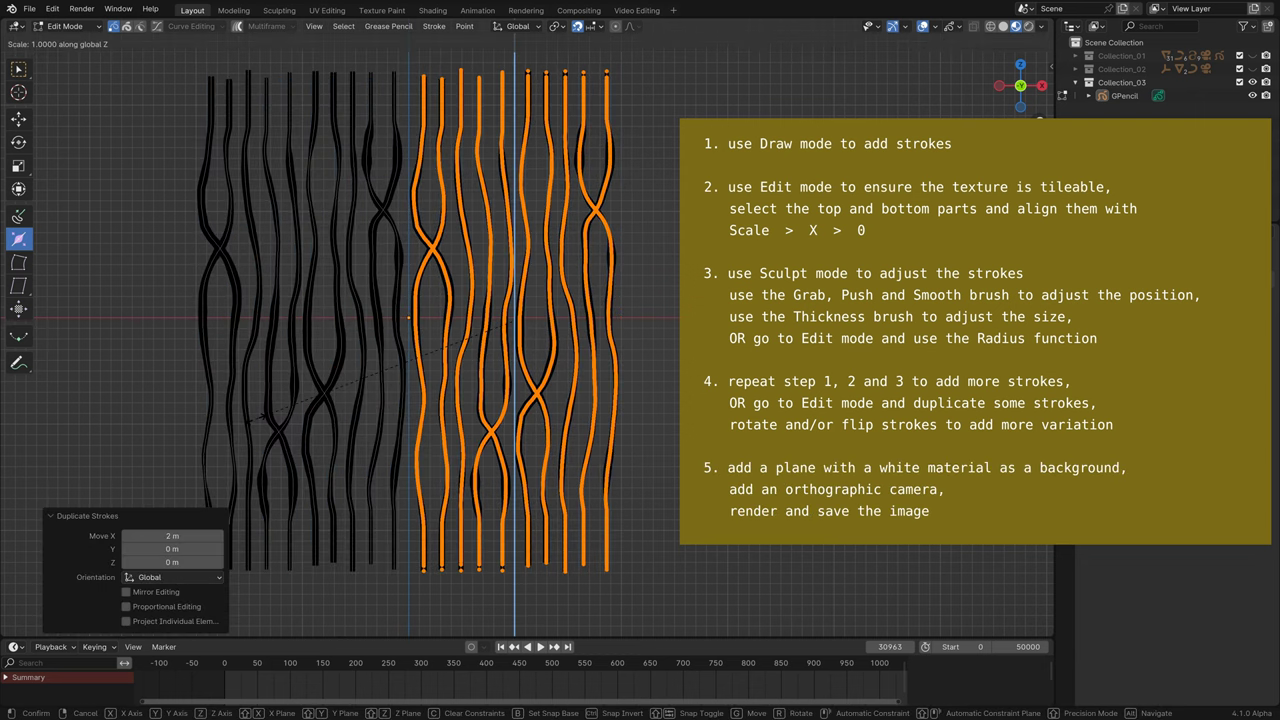
pyautogui.write('-1')
pyautogui.press('Return')
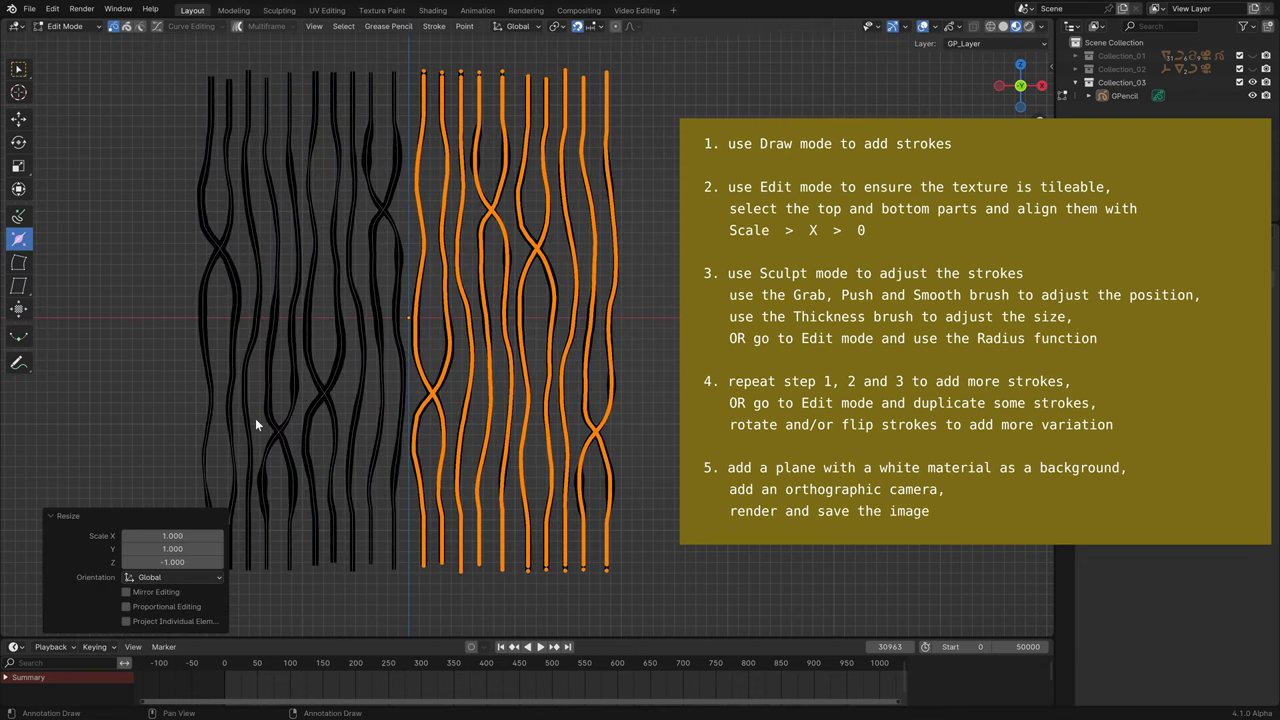
# Switch to Object Mode and add a camera, making it Orthographic with an orthographic scale of 4
pyautogui.click(70, 26)
pyautogui.click(75, 42)
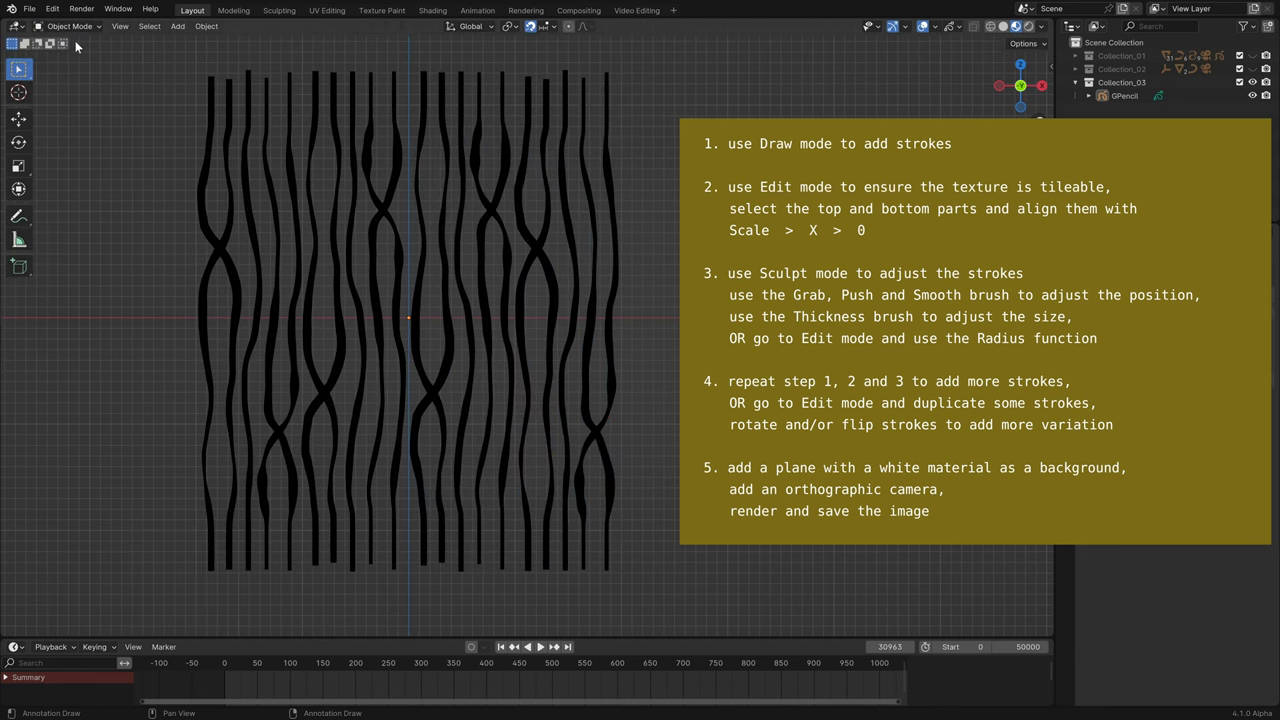
pyautogui.hotkey('shift', 'a')
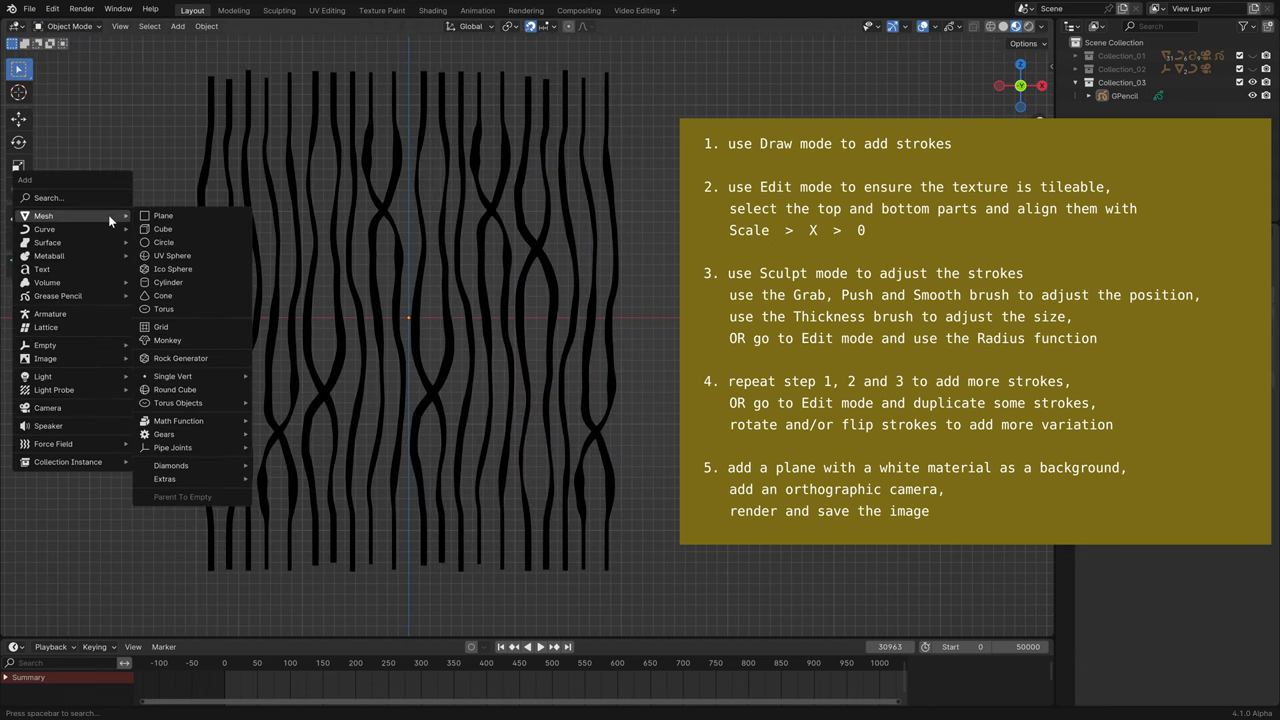
pyautogui.click(81, 405)
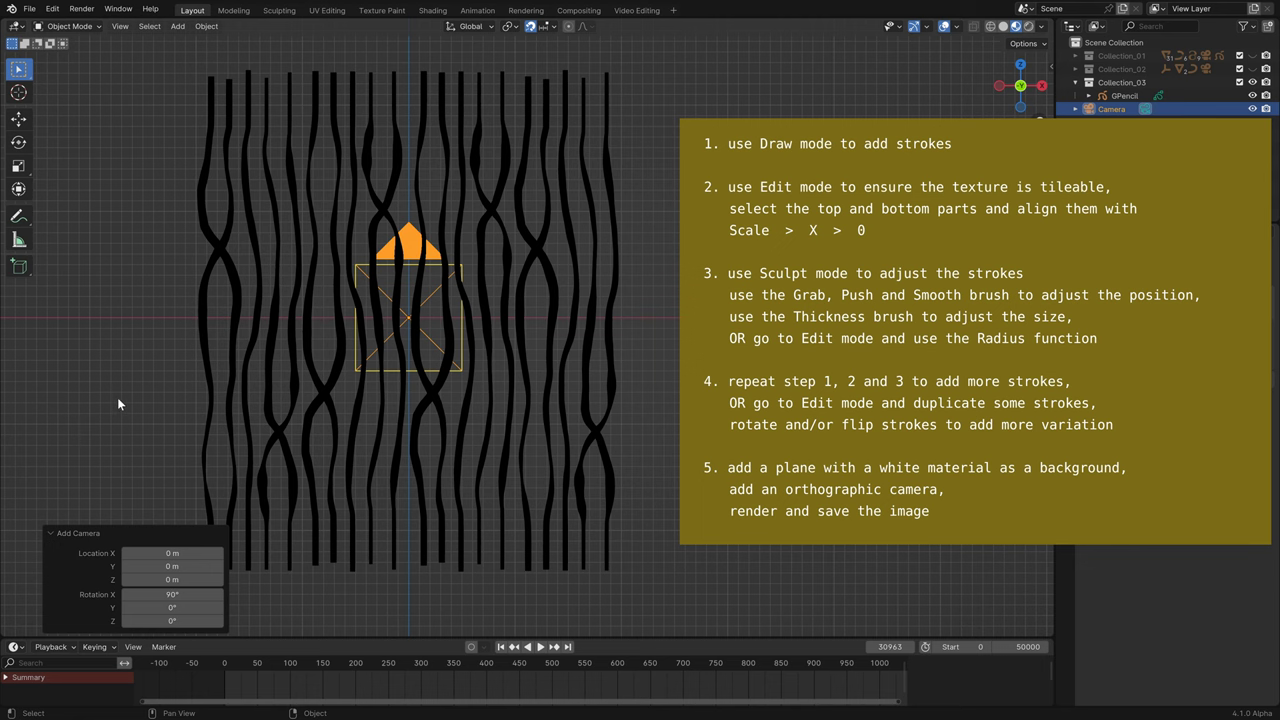
pyautogui.click(1066, 433)
pyautogui.click(1205, 318)
pyautogui.click(1190, 345)
pyautogui.doubleClick(1205, 340)
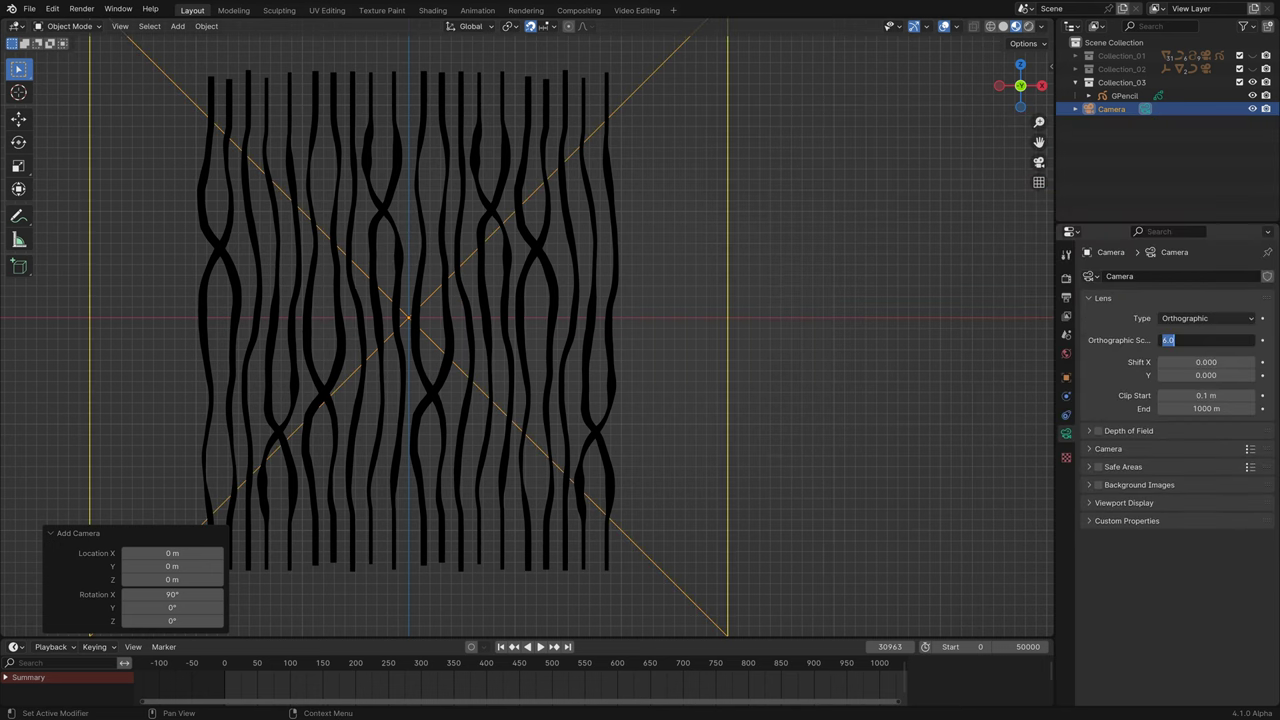
pyautogui.write('4')
pyautogui.press('Return')
# Move the camera -2 m along Y in front of the strokes, working from the top view
pyautogui.press('KP_7')
pyautogui.press('g')
pyautogui.press('y')
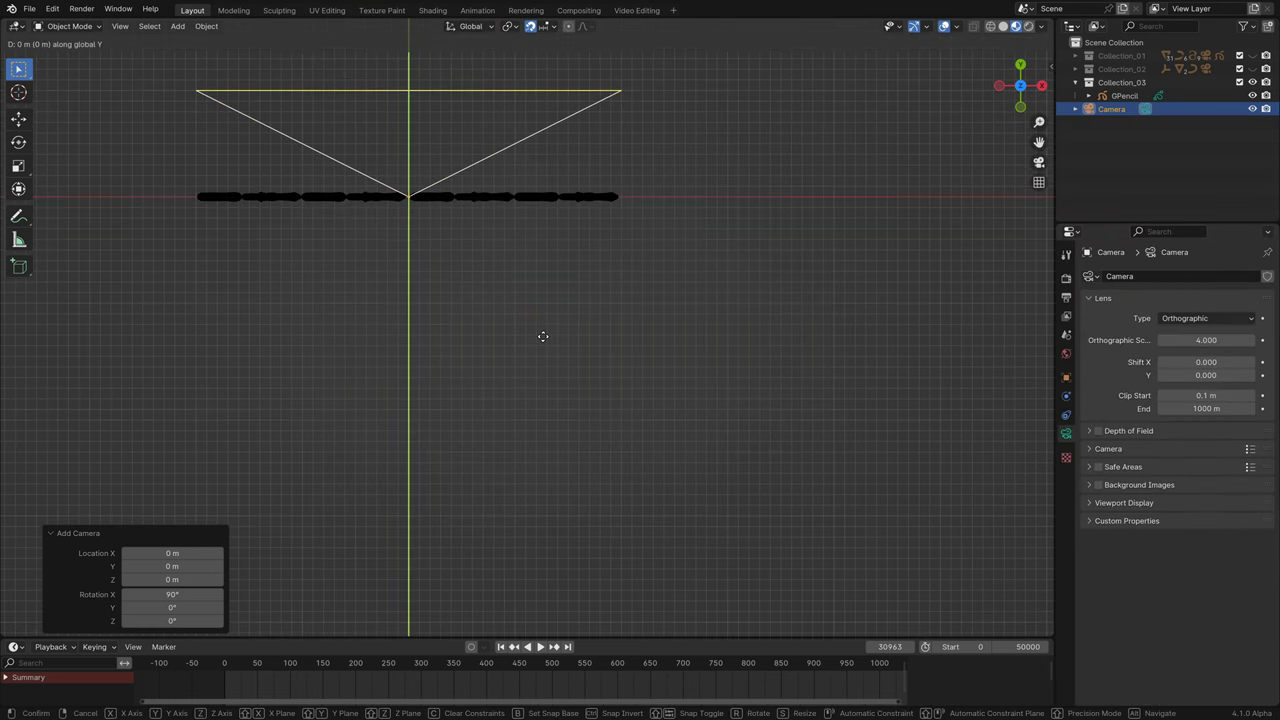
pyautogui.click(528, 541)
# Add a plane, scale its mesh slightly larger than the camera frame and rotate it 90° about X in Edit Mode
pyautogui.moveTo(460, 249)
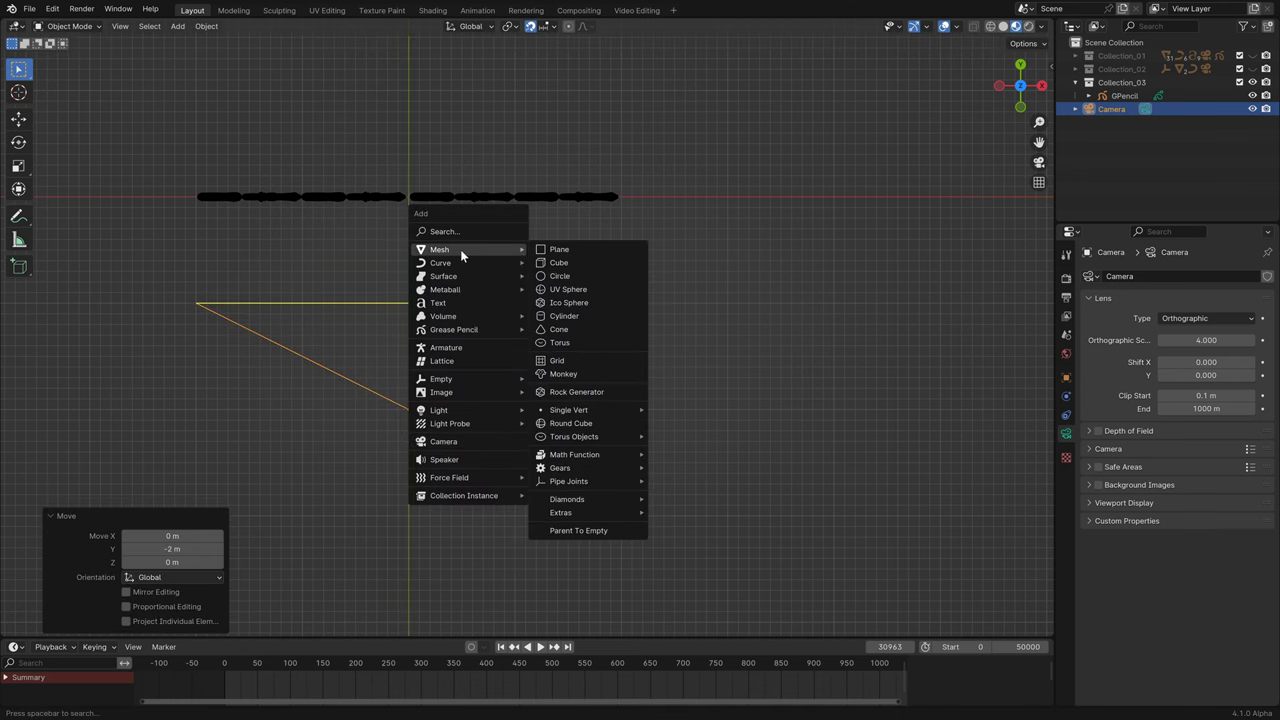
pyautogui.click(562, 248)
pyautogui.press('Tab')
pyautogui.press('s')
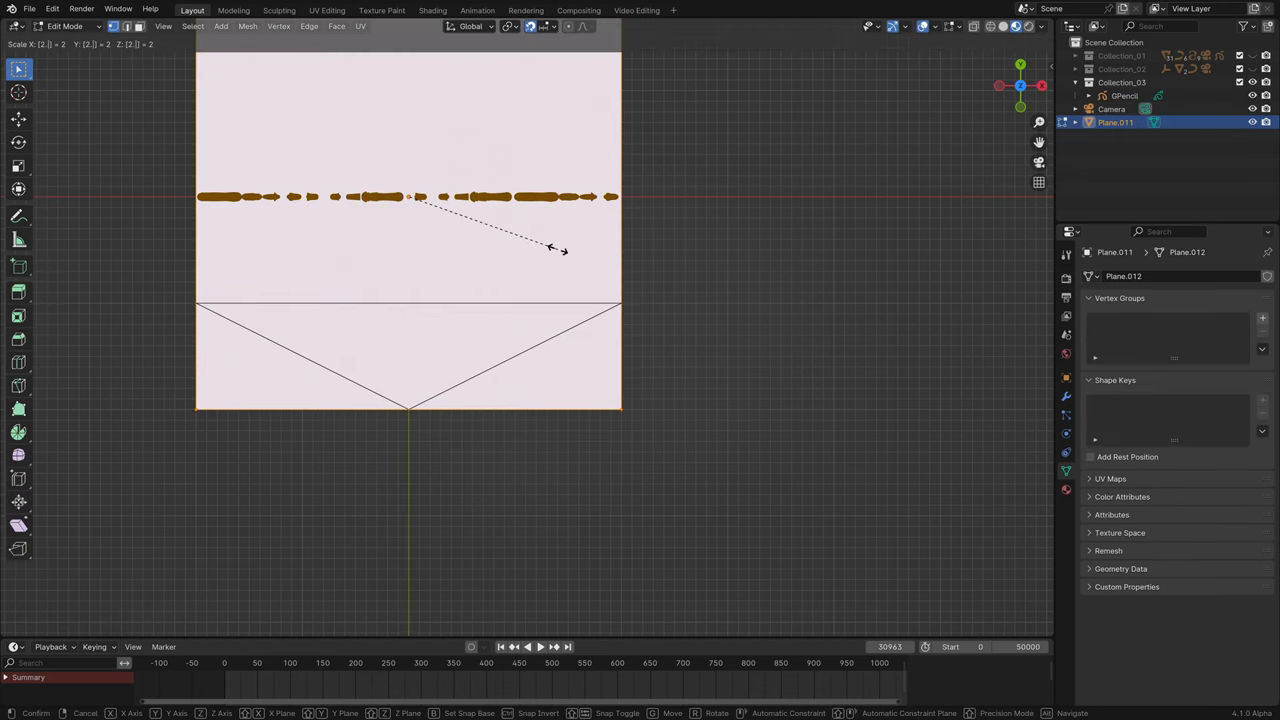
pyautogui.click(560, 250)
pyautogui.write('rx90')
pyautogui.press('Return')
pyautogui.press('Tab')
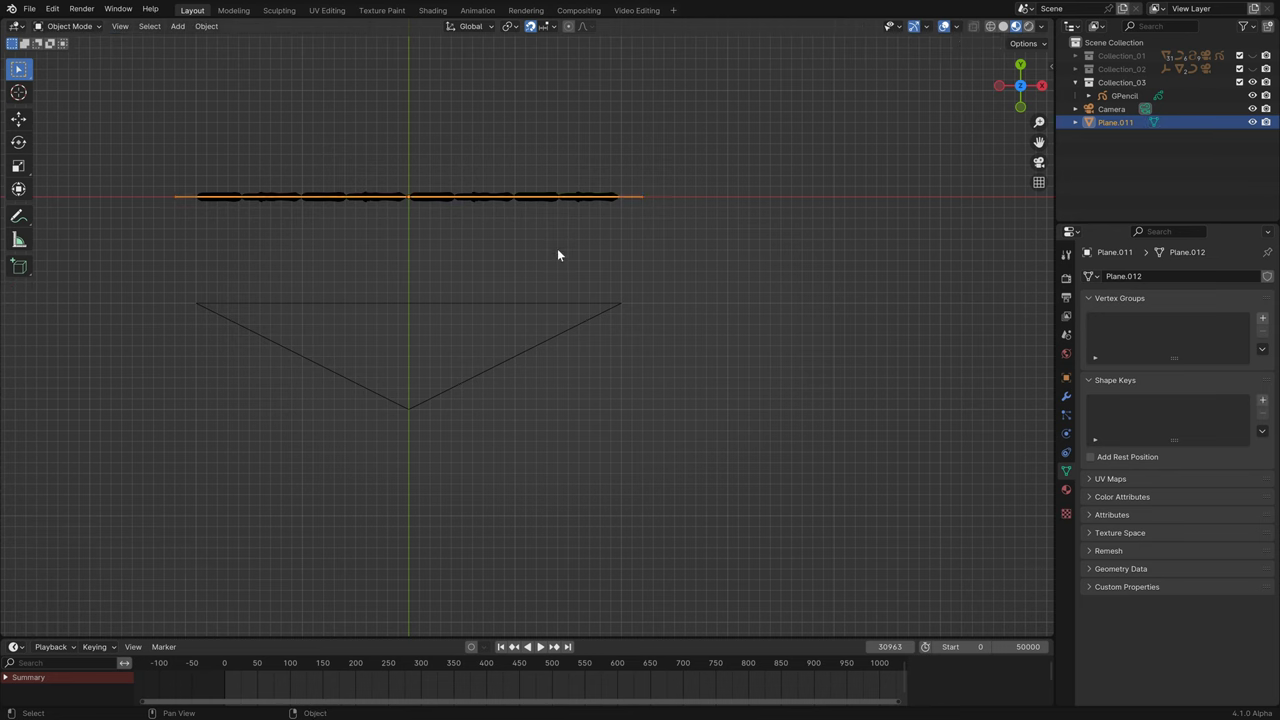
# Move the plane 0.6 m along Y behind the strokes and return to the front view
pyautogui.press('g')
pyautogui.click(558, 187)
pyautogui.press('KP_1')
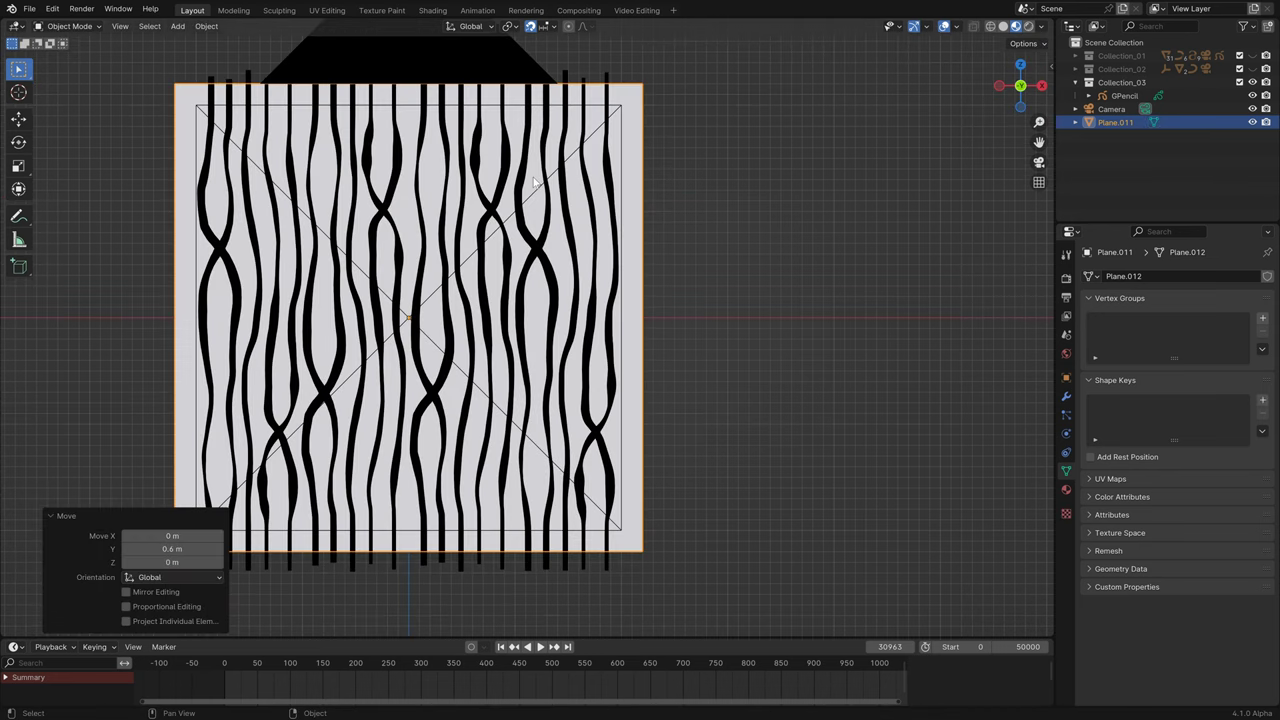
# Give the background plane a new material with a white base color and white emission at strength 2, and render the image
pyautogui.click(1066, 489)
pyautogui.click(1133, 340)
pyautogui.click(1185, 439)
pyautogui.moveTo(1195, 382); pyautogui.dragTo(1240, 408)
pyautogui.click(1096, 624)
pyautogui.click(1205, 657)
pyautogui.write('2')
pyautogui.press('Return')
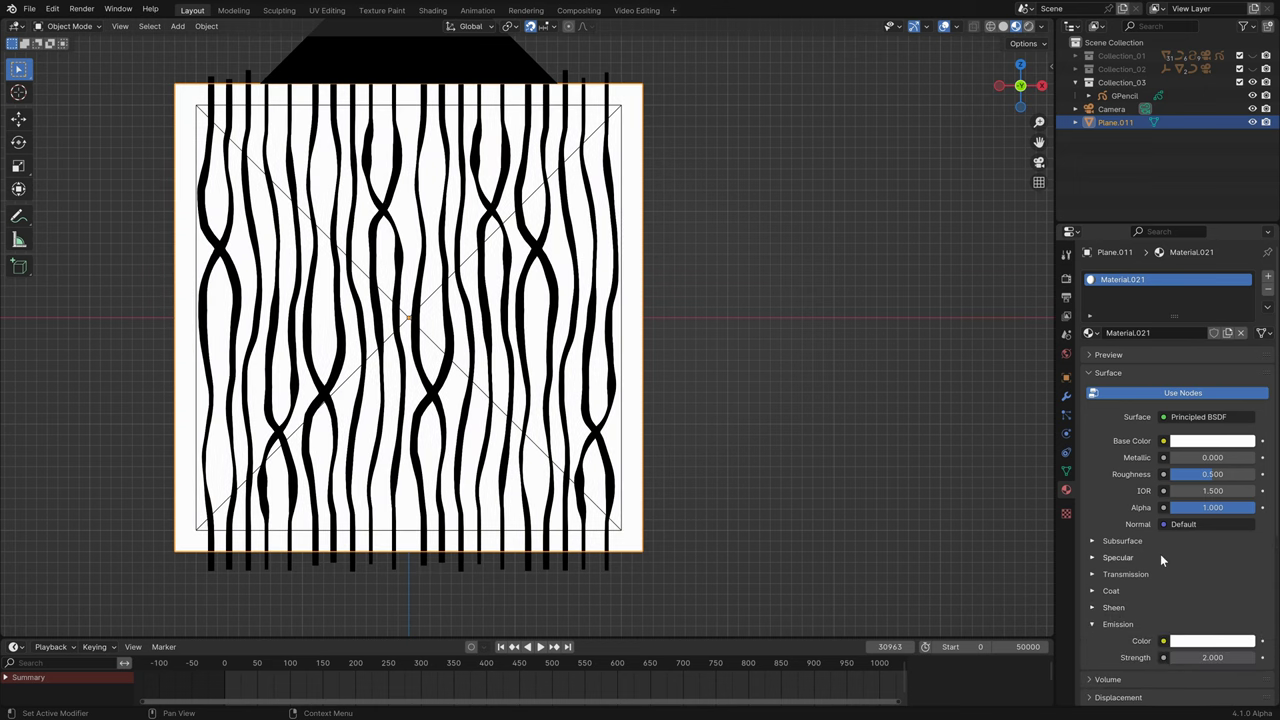
pyautogui.press('F12')
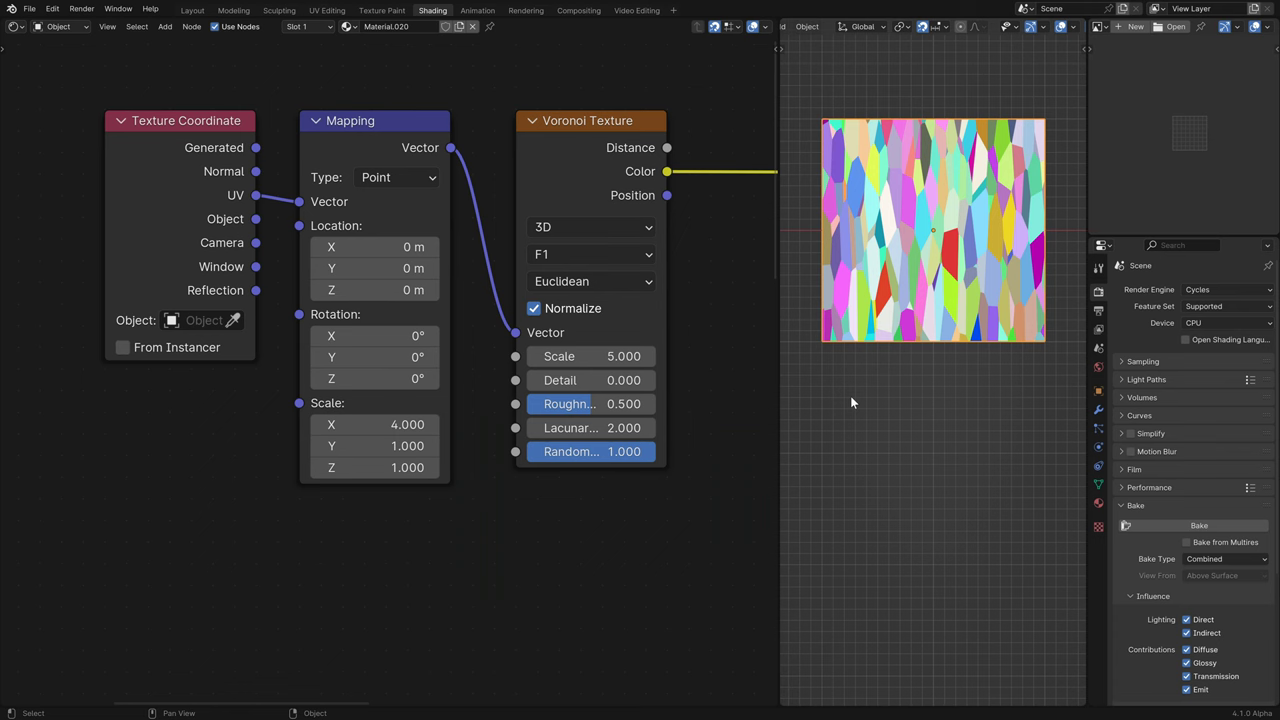
# Duplicate the Voronoi-textured plane along Z and place the copy directly below the original to check how the texture tiles
pyautogui.press('g')
pyautogui.press('z')
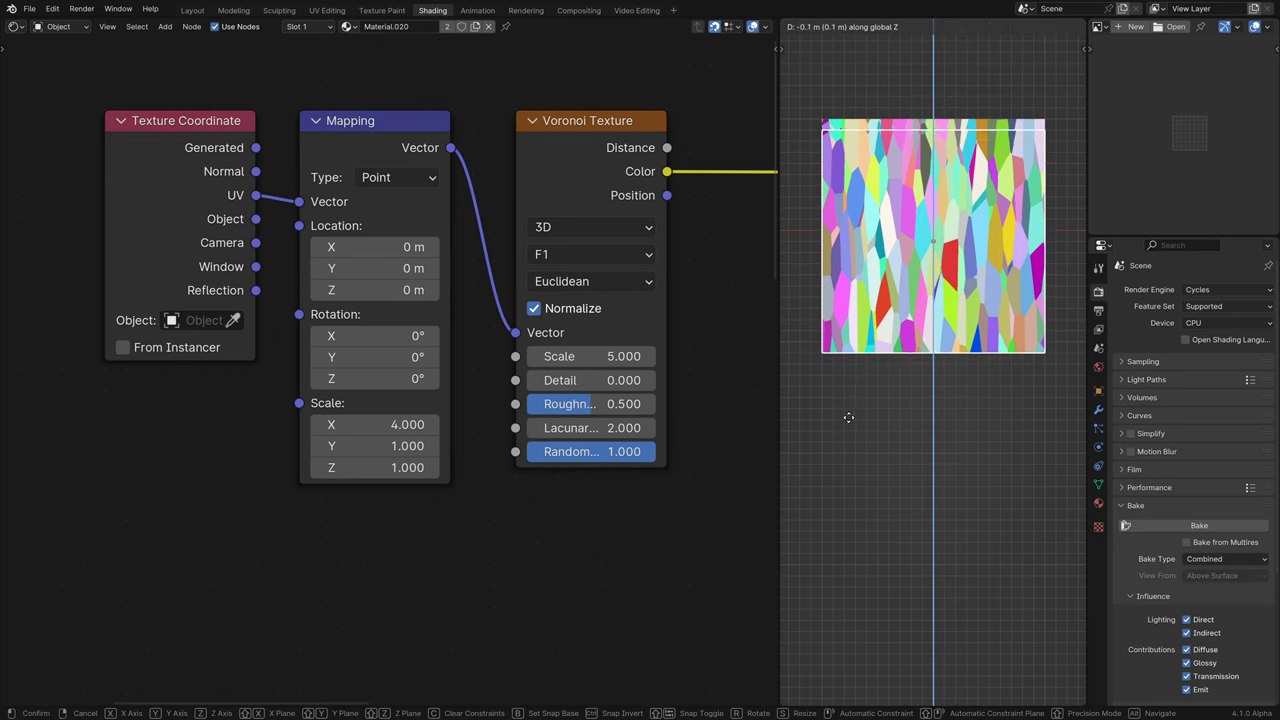
pyautogui.click(834, 627)
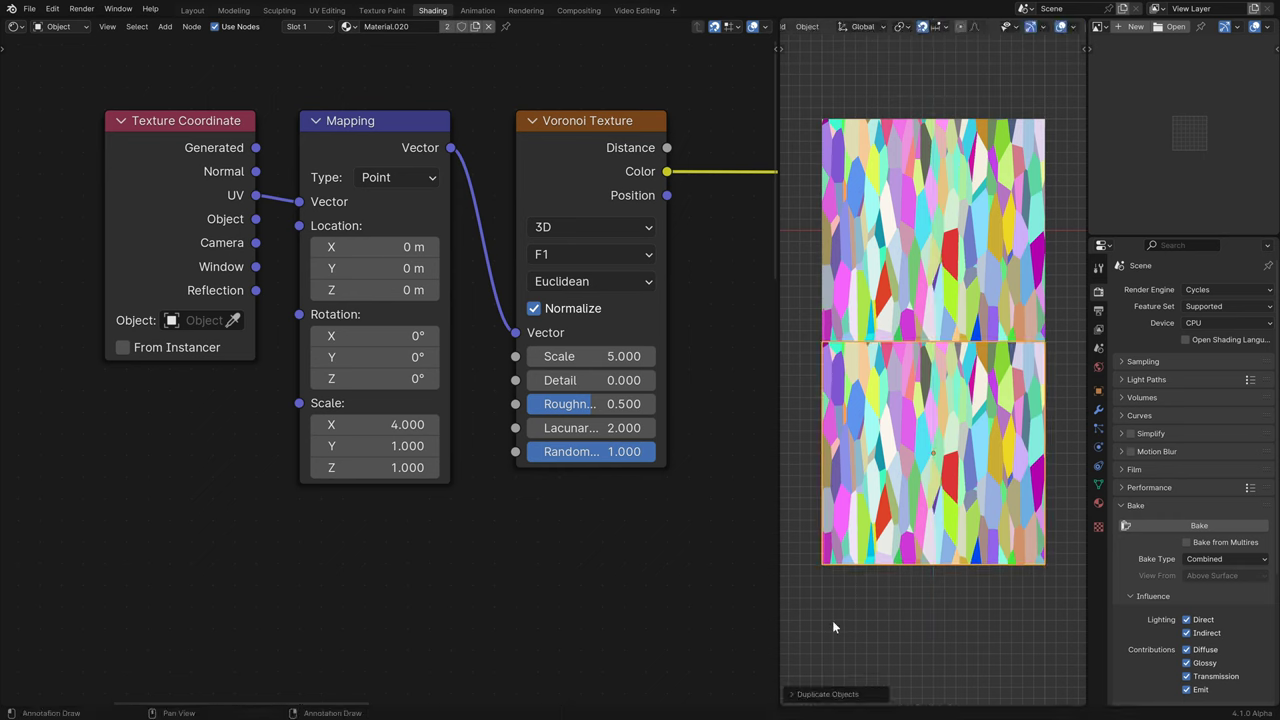
pyautogui.scroll(-5, 526, 531)
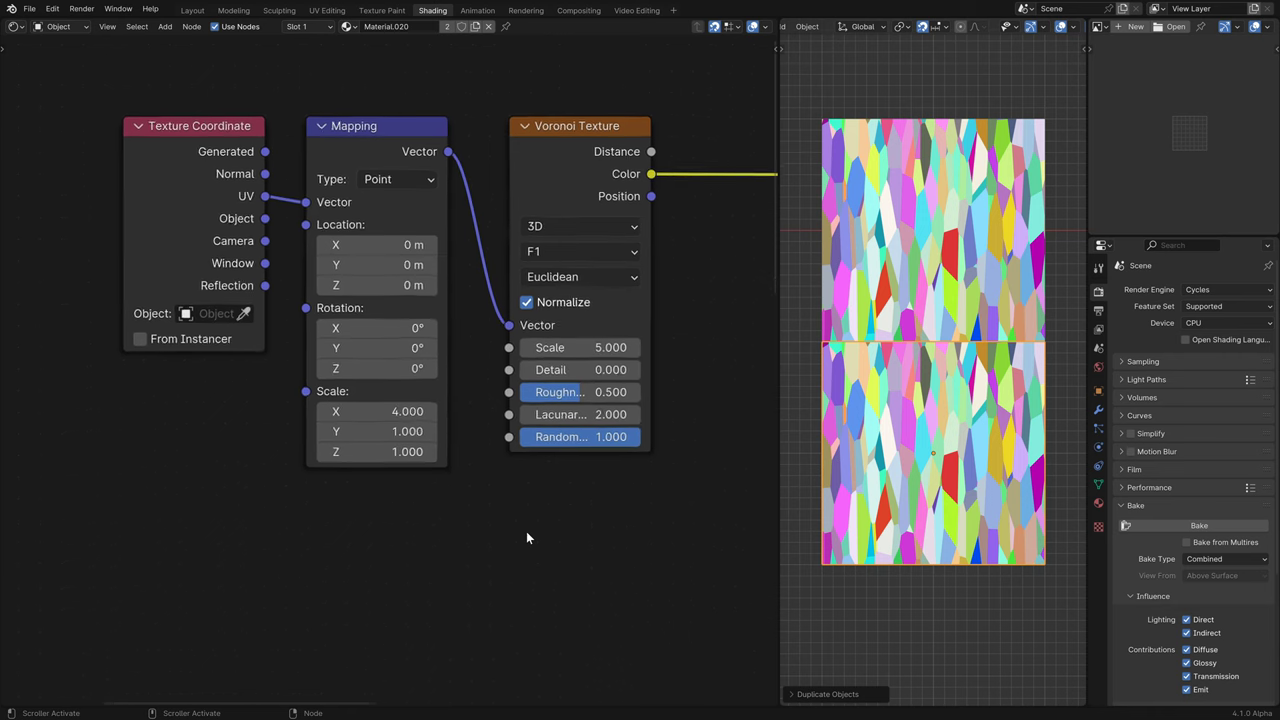
pyautogui.scroll(-4, 526, 538)
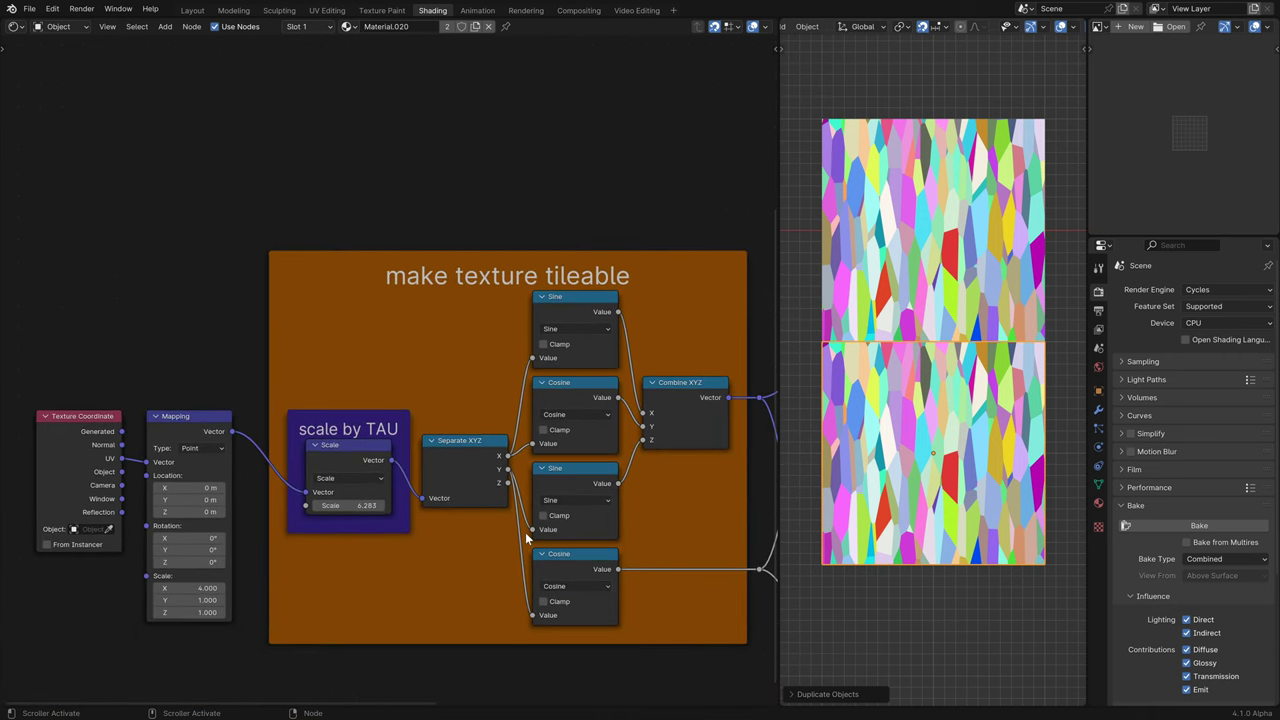
# Preview the green channel's Voronoi Texture and its Color Ramp on the two stacked planes
pyautogui.hscroll(6, 526, 538)
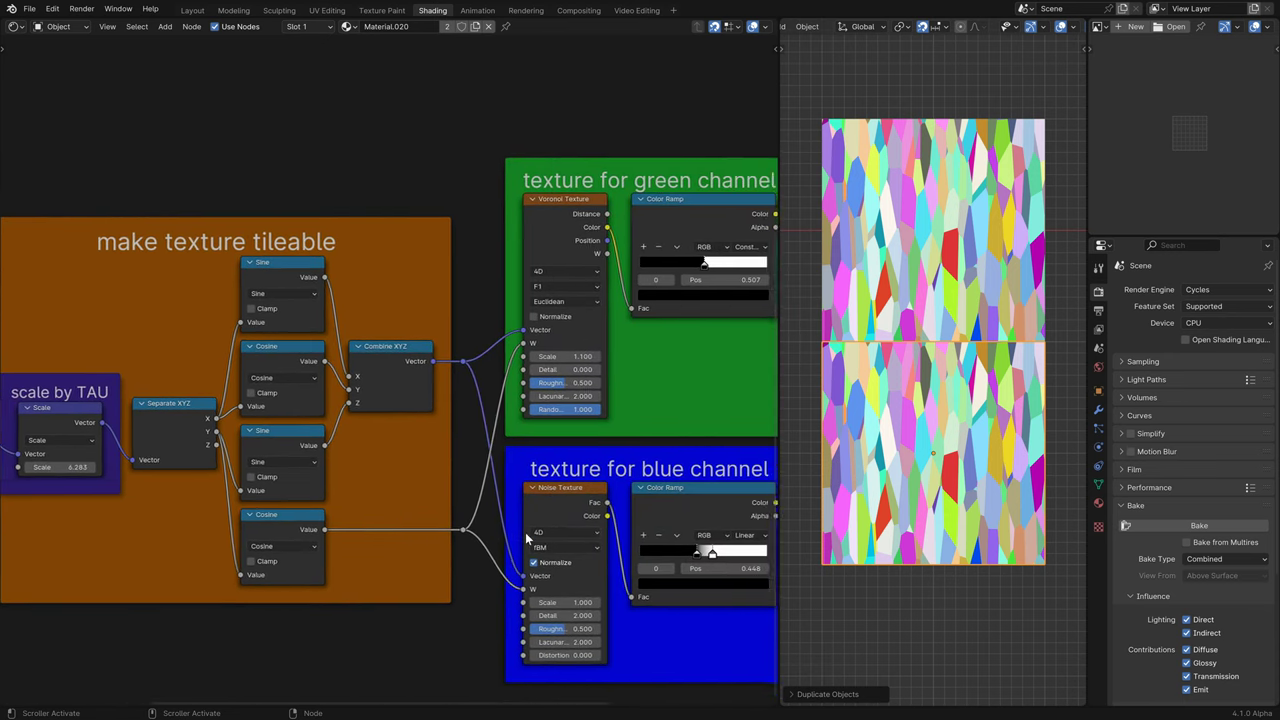
pyautogui.keyDown('ctrl'); pyautogui.hscroll(10, 527, 538); pyautogui.keyUp('ctrl')
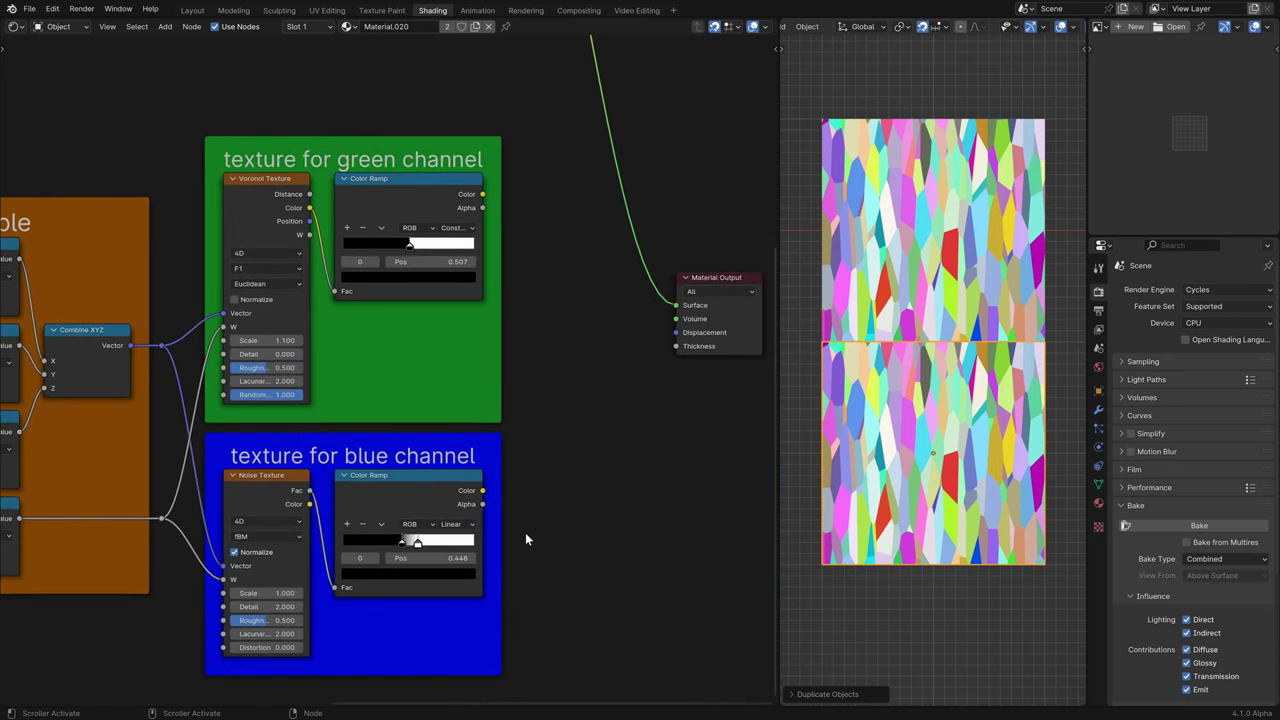
pyautogui.keyDown('ctrl'); pyautogui.keyDown('shift'); pyautogui.click(260, 212); pyautogui.keyUp('shift'); pyautogui.keyUp('ctrl')
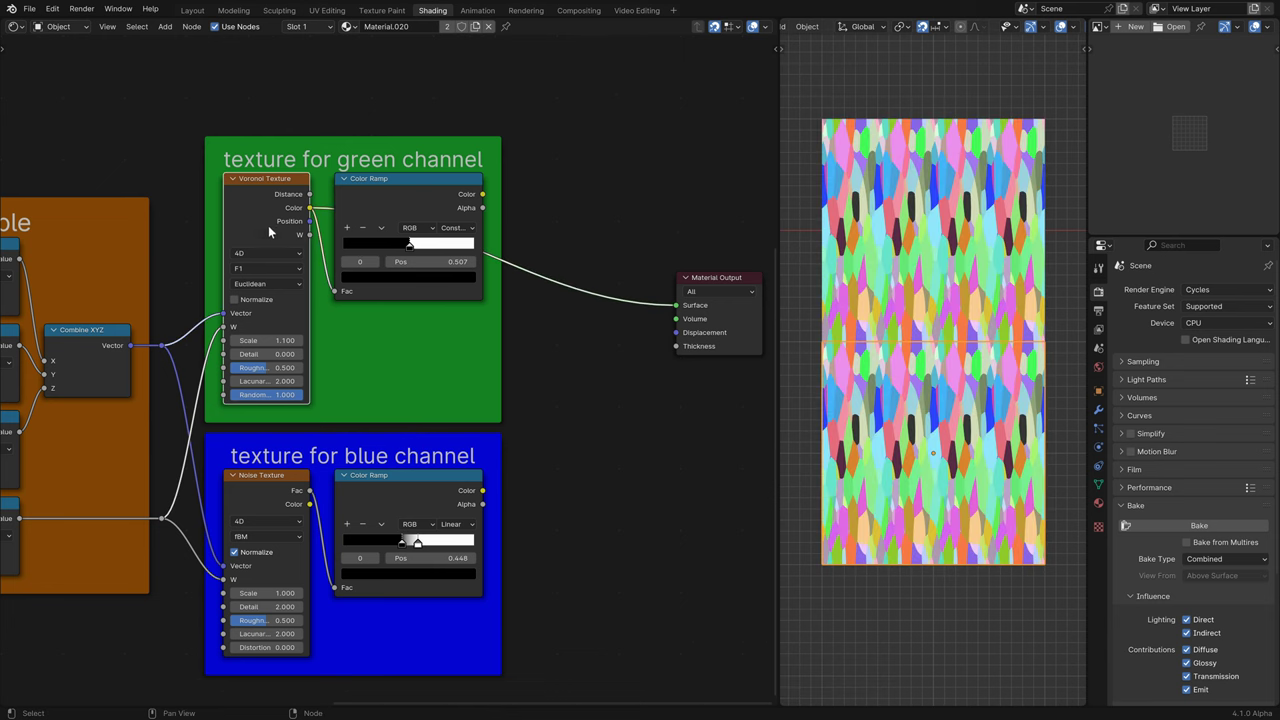
pyautogui.keyDown('ctrl'); pyautogui.keyDown('shift'); pyautogui.click(406, 200); pyautogui.keyUp('shift'); pyautogui.keyUp('ctrl')
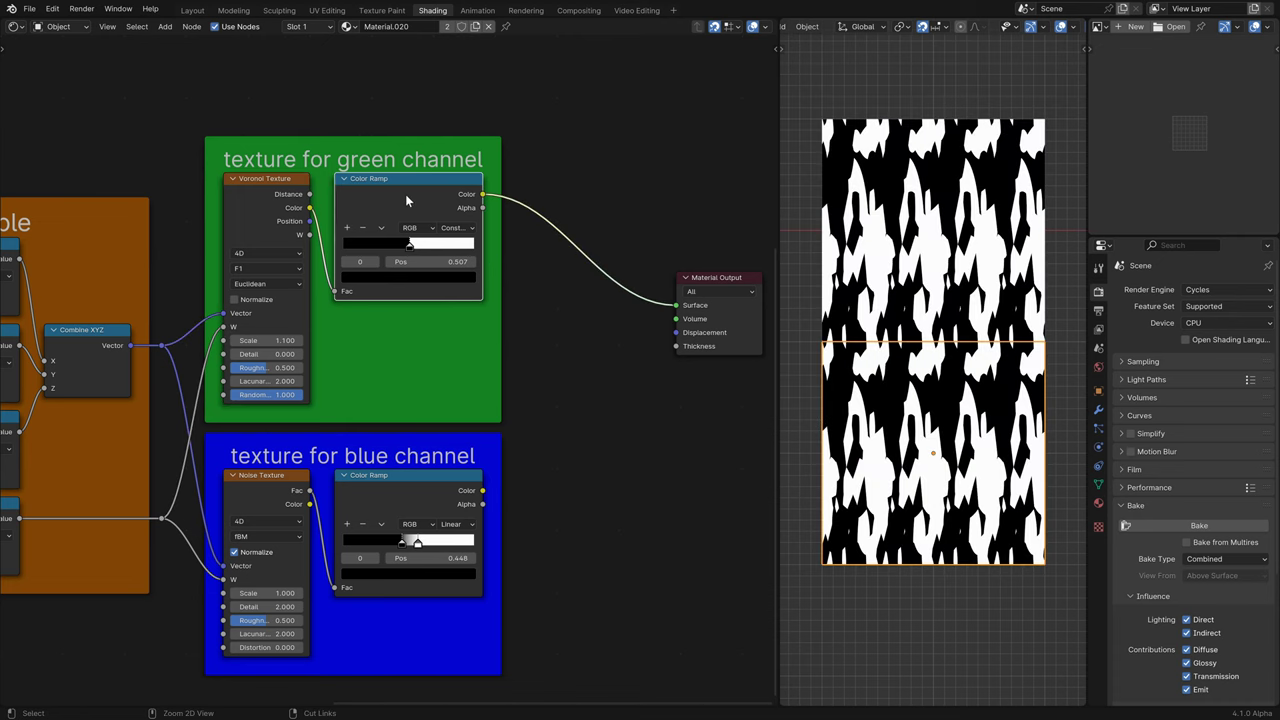
# Connect the blue channel's Color Ramp to the Material Output to preview the noise texture on the planes
pyautogui.keyDown('ctrl'); pyautogui.keyDown('shift'); pyautogui.click(403, 495); pyautogui.keyUp('shift'); pyautogui.keyUp('ctrl')
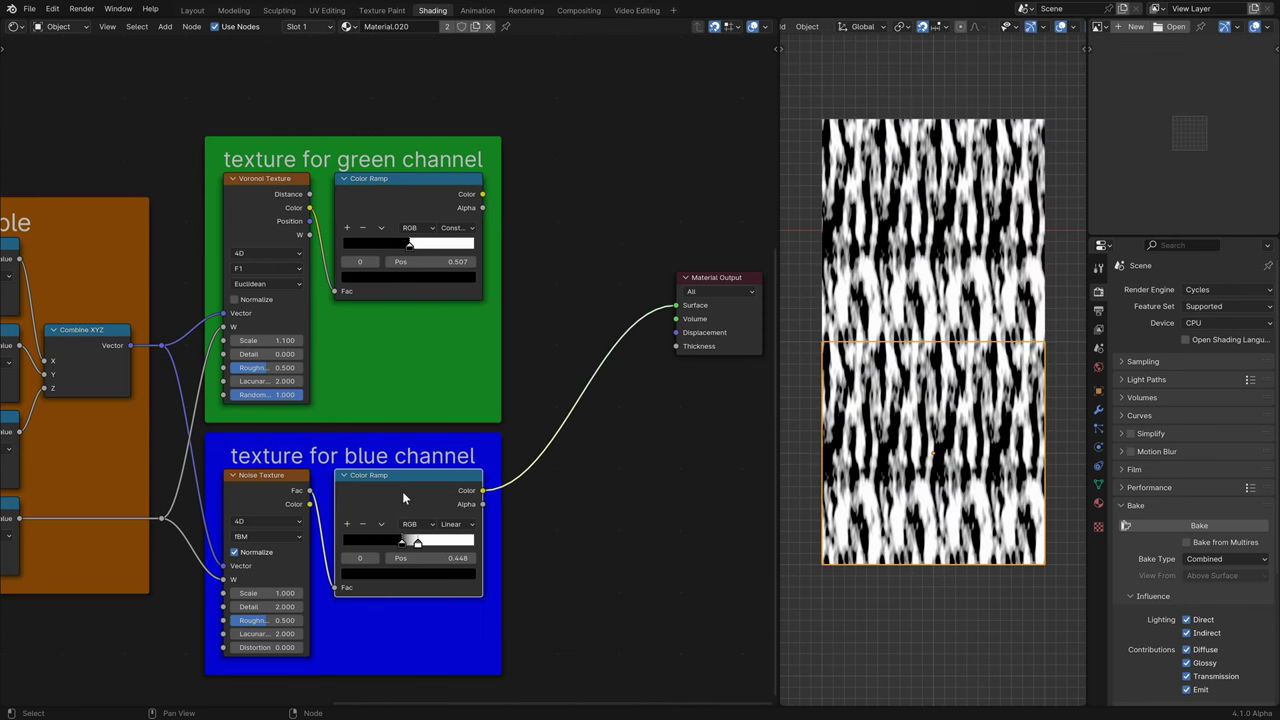
pyautogui.moveTo(252, 594)
pyautogui.keyDown('shift'); pyautogui.mouseDown()
pyautogui.moveTo(290, 594)
pyautogui.moveTo(252, 594)
pyautogui.mouseUp(); pyautogui.keyUp('shift')
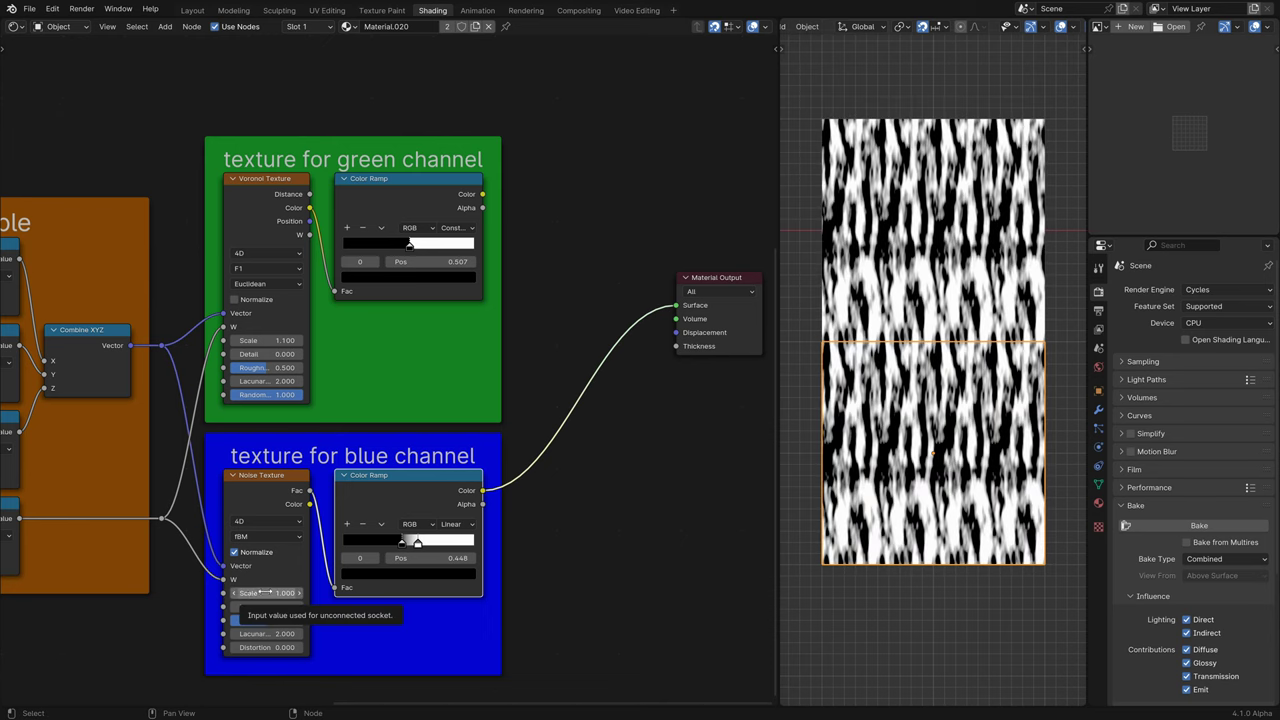
pyautogui.moveTo(400, 542)
pyautogui.mouseDown()
pyautogui.moveTo(370, 542)
pyautogui.moveTo(392, 542)
pyautogui.moveTo(400, 559)
pyautogui.mouseUp()
pyautogui.rightClick(400, 559)
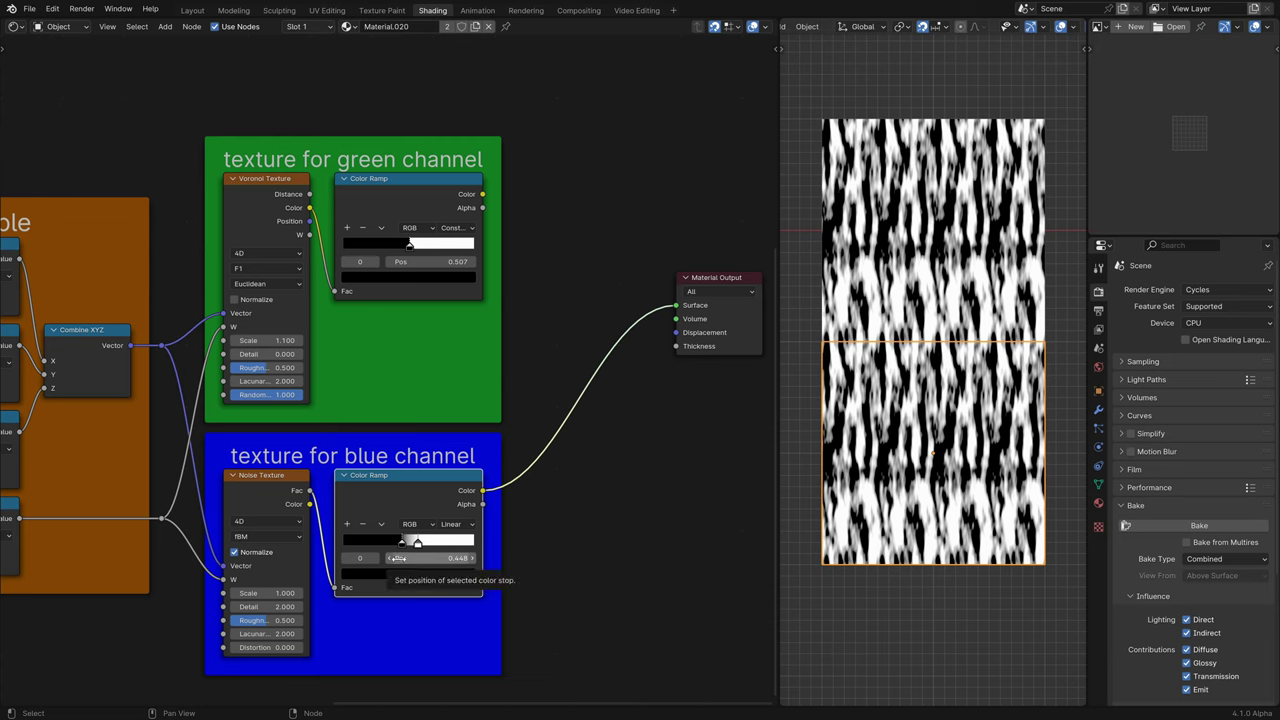
# Add an Image Texture node beside the blue channel frame and create a blank 1024 × 1024 px image in it
pyautogui.hotkey('shift', 'a')
pyautogui.moveTo(528, 553)
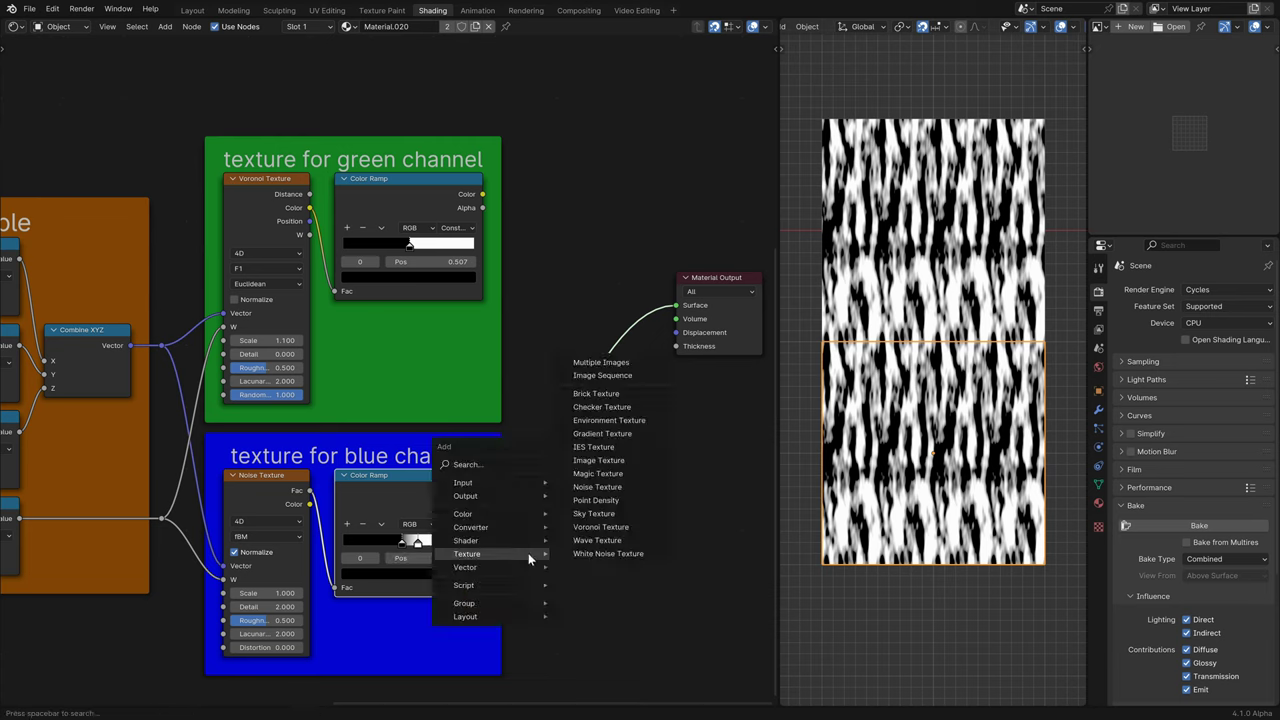
pyautogui.click(592, 463)
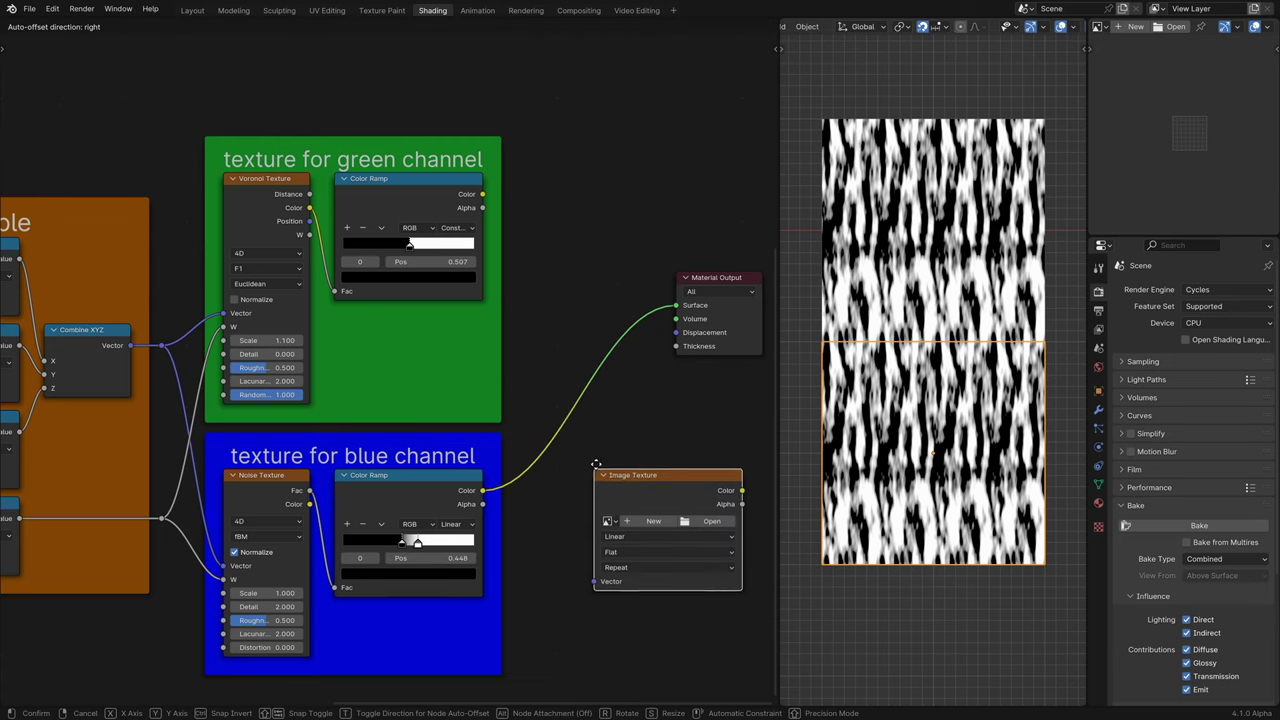
pyautogui.click(605, 474)
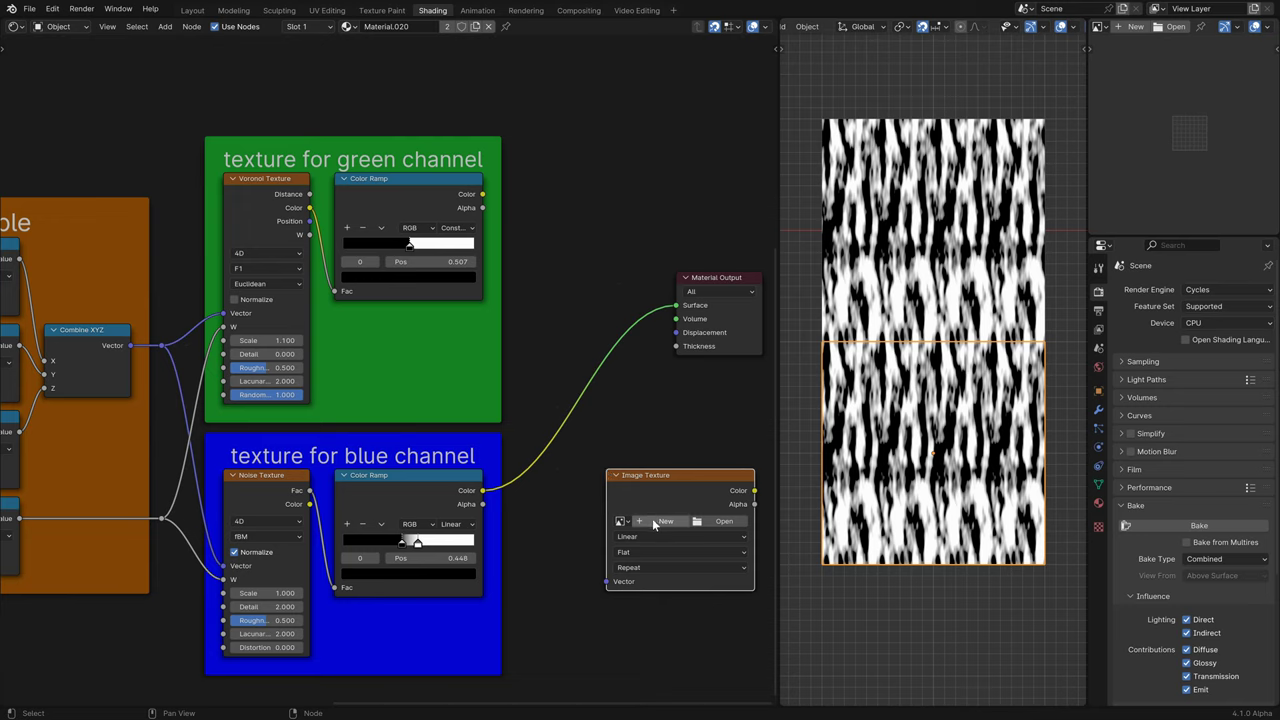
pyautogui.click(653, 521)
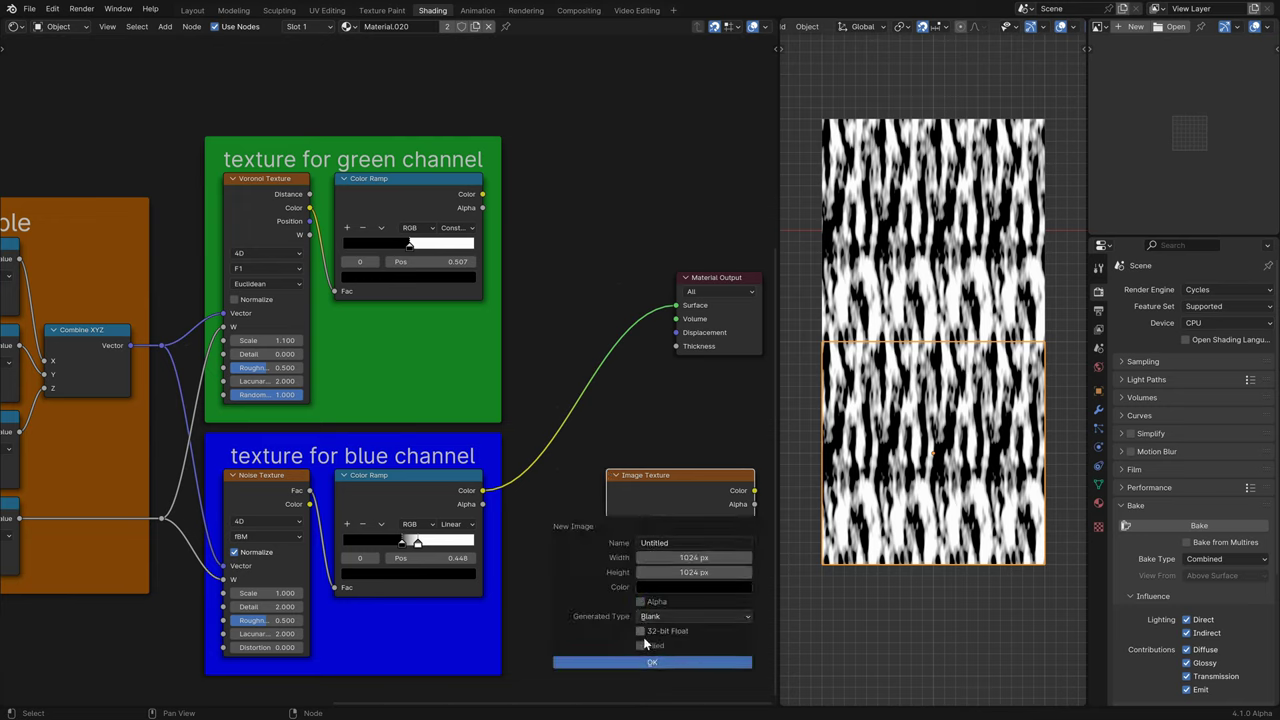
pyautogui.click(650, 663)
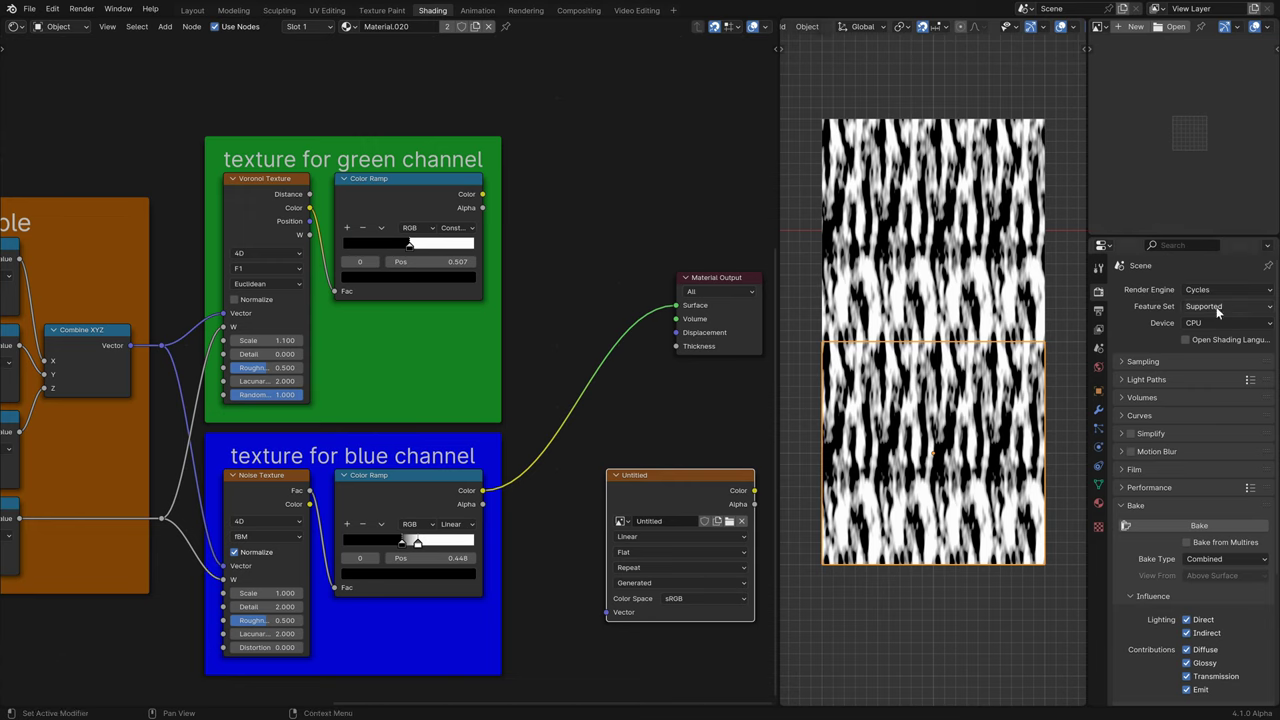
# Set the bake type to Emit and bake the blue channel texture into the new image
pyautogui.click(1219, 558)
pyautogui.click(1180, 484)
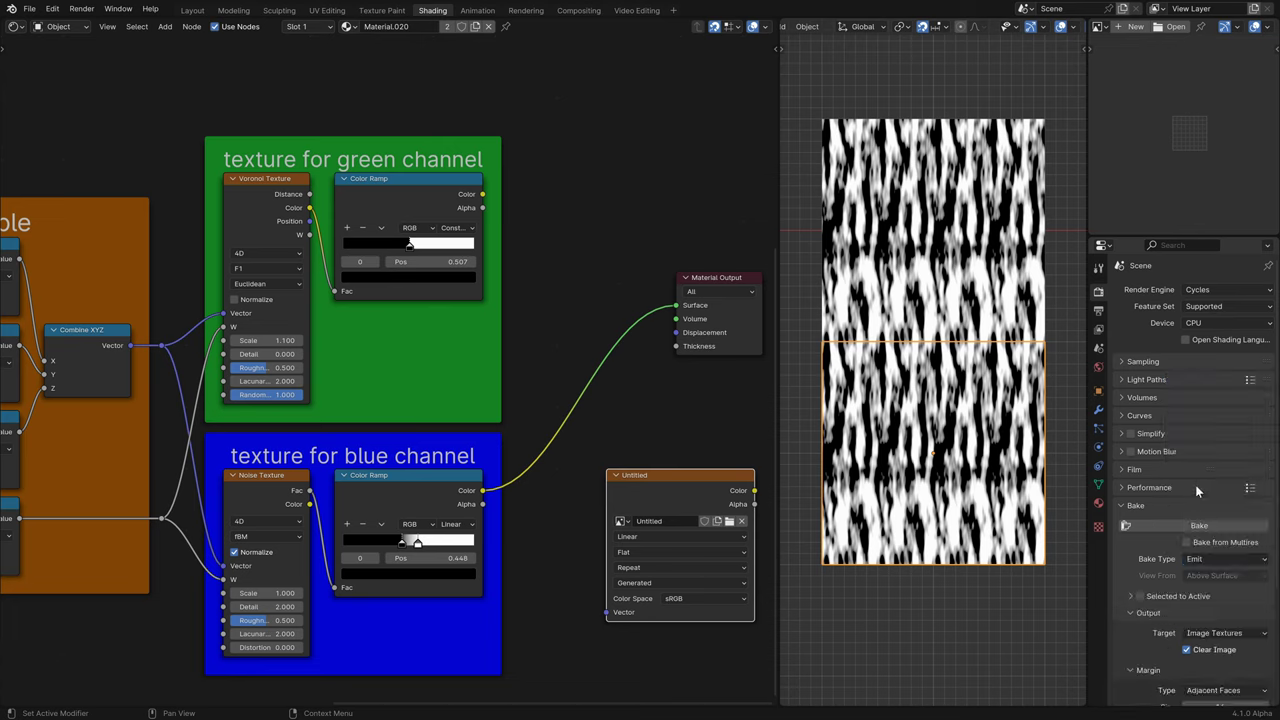
pyautogui.click(1175, 524)
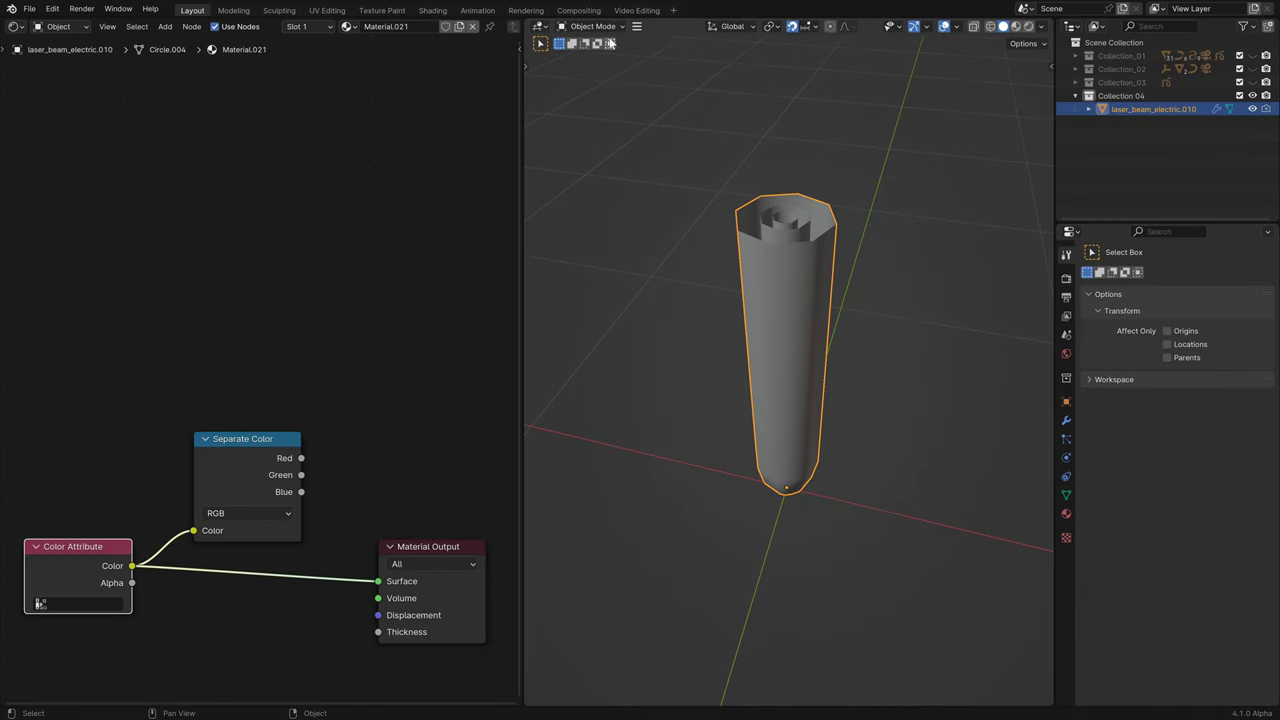
# Switch the laser beam mesh to Vertex Paint mode and display it with Material Preview shading
pyautogui.click(593, 26)
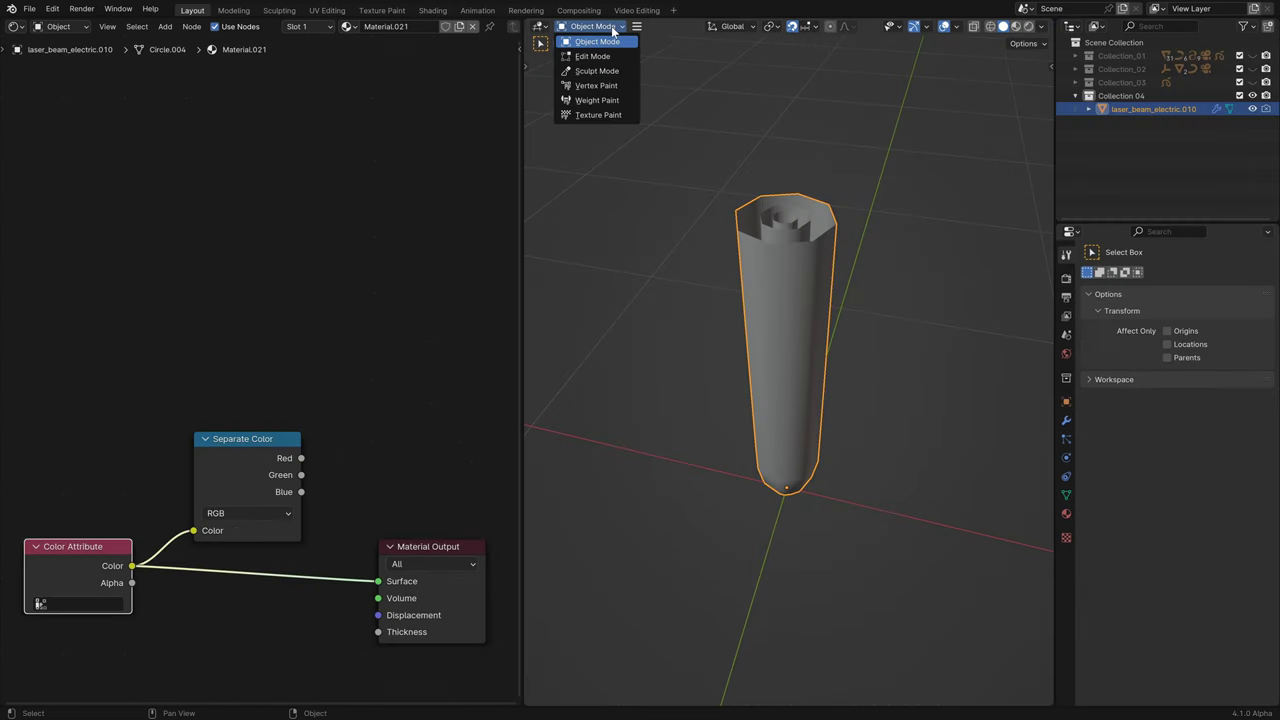
pyautogui.click(597, 86)
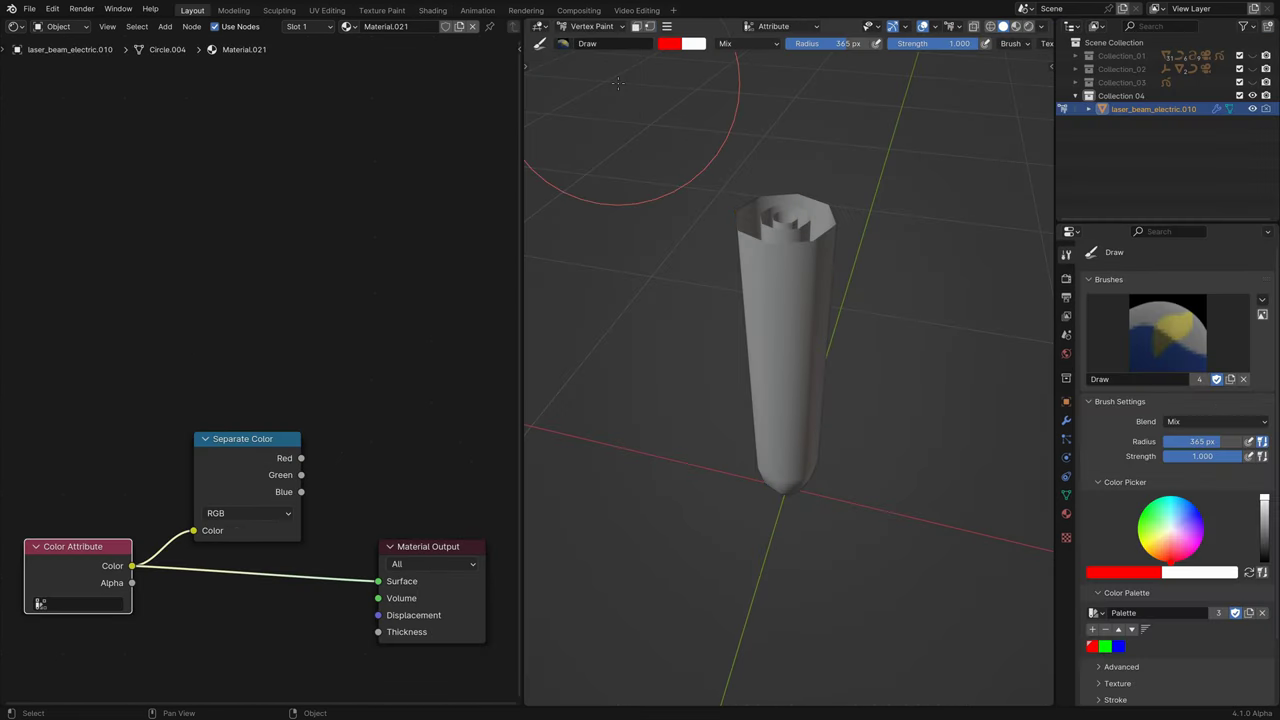
pyautogui.click(1014, 27)
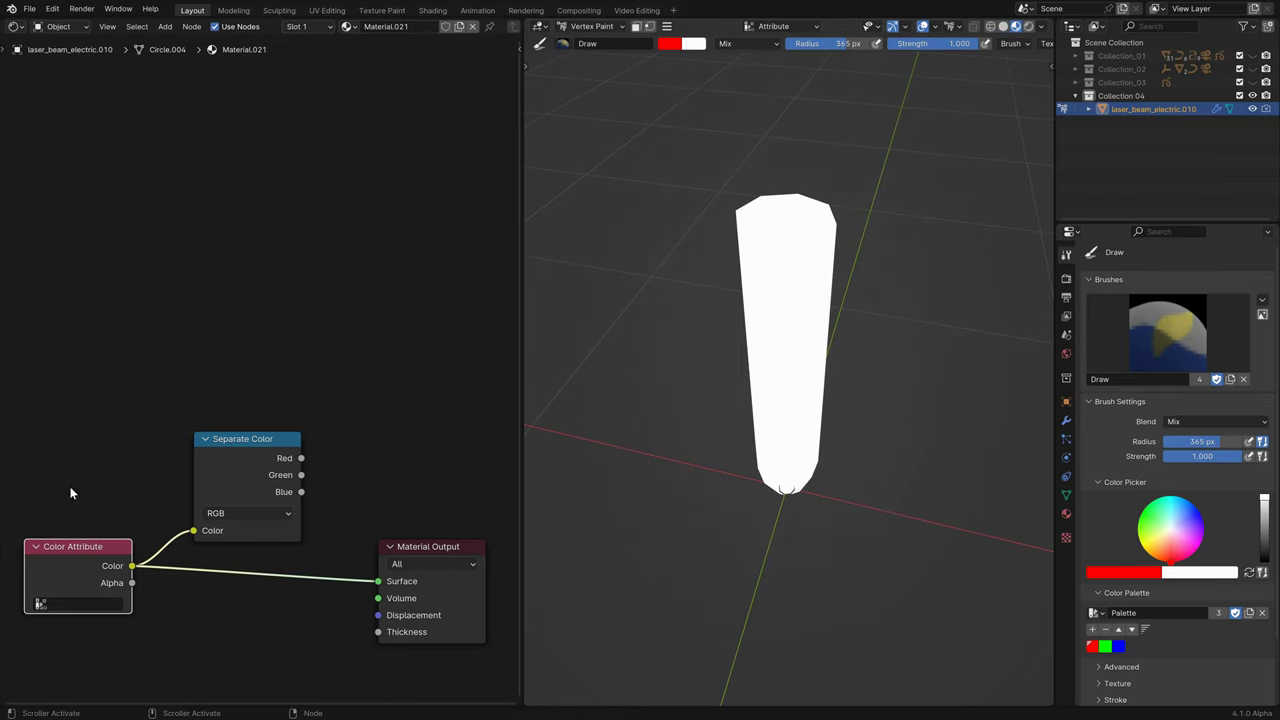
# Cycle the material preview through the Color Attribute and Separate Color outputs until Red feeds the Material Output surface
pyautogui.keyDown('ctrl'); pyautogui.keyDown('shift'); pyautogui.click(62, 564); pyautogui.keyUp('shift'); pyautogui.keyUp('ctrl')
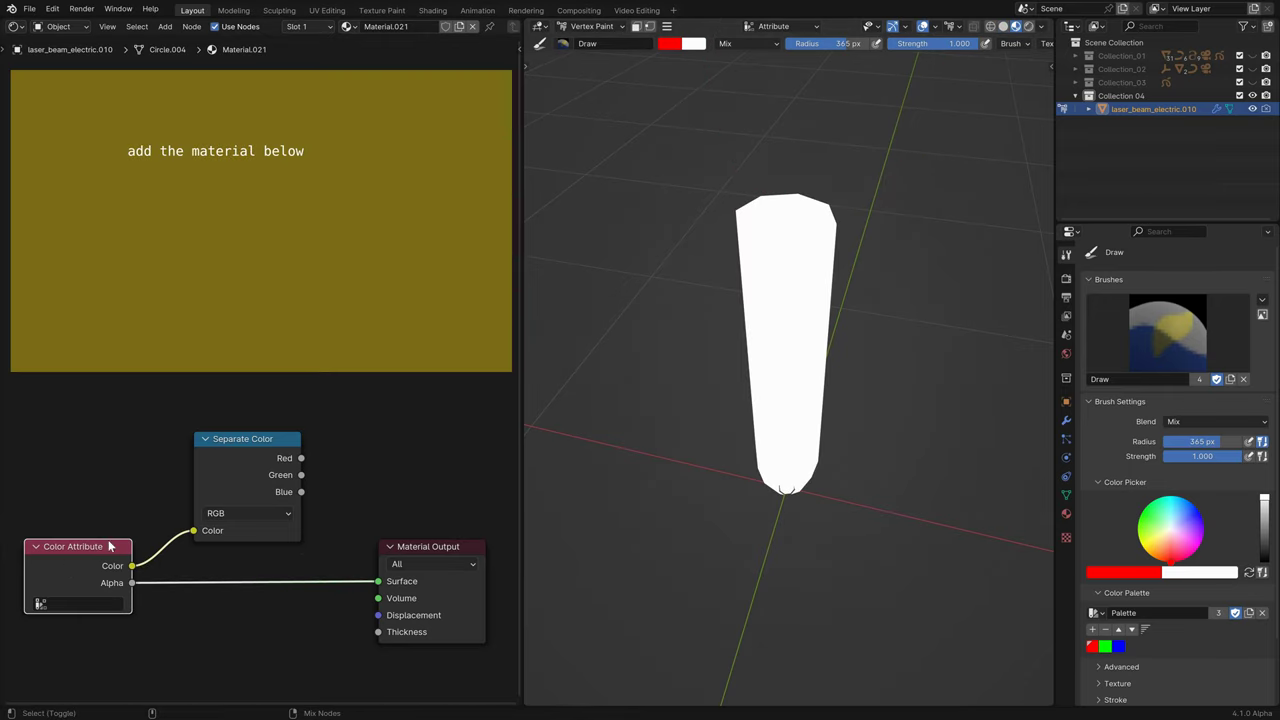
pyautogui.keyDown('ctrl'); pyautogui.keyDown('shift'); pyautogui.click(232, 458); pyautogui.keyUp('shift'); pyautogui.keyUp('ctrl')
pyautogui.keyDown('ctrl'); pyautogui.keyDown('shift'); pyautogui.click(232, 458); pyautogui.keyUp('shift'); pyautogui.keyUp('ctrl')
pyautogui.keyDown('ctrl'); pyautogui.keyDown('shift'); pyautogui.click(232, 458); pyautogui.keyUp('shift'); pyautogui.keyUp('ctrl')
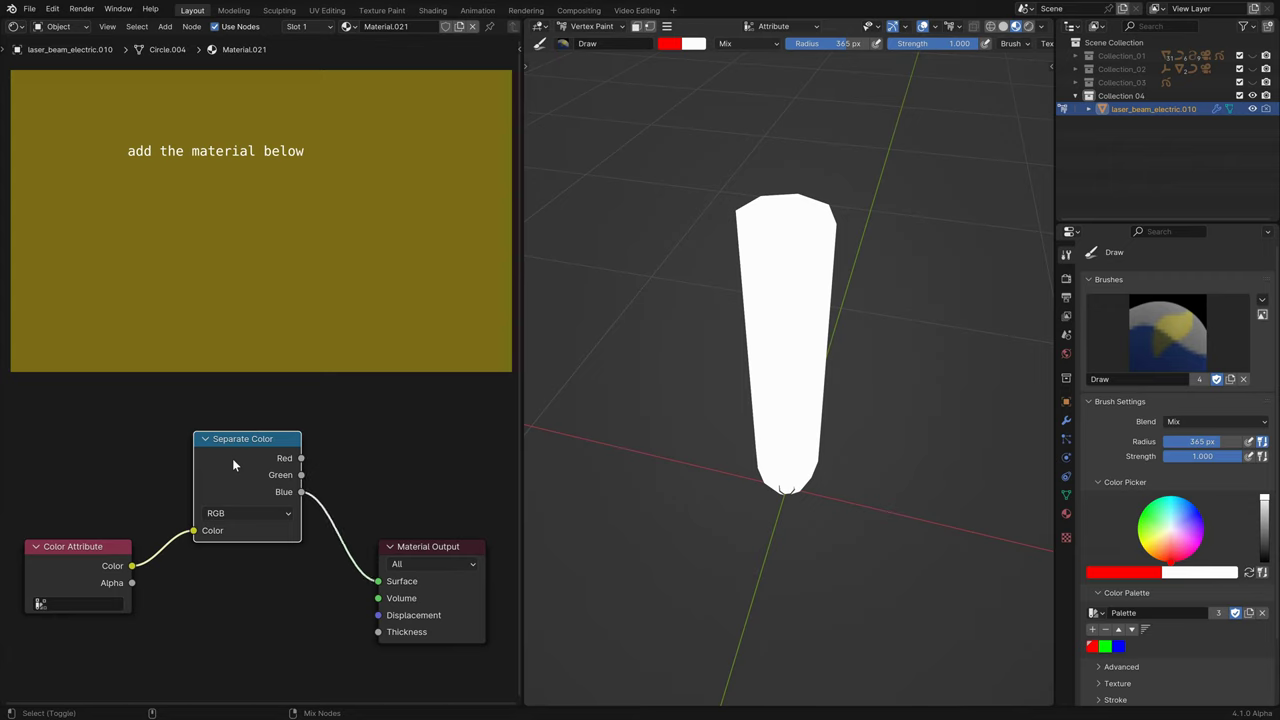
pyautogui.keyDown('ctrl'); pyautogui.keyDown('shift'); pyautogui.click(232, 464); pyautogui.keyUp('shift'); pyautogui.keyUp('ctrl')
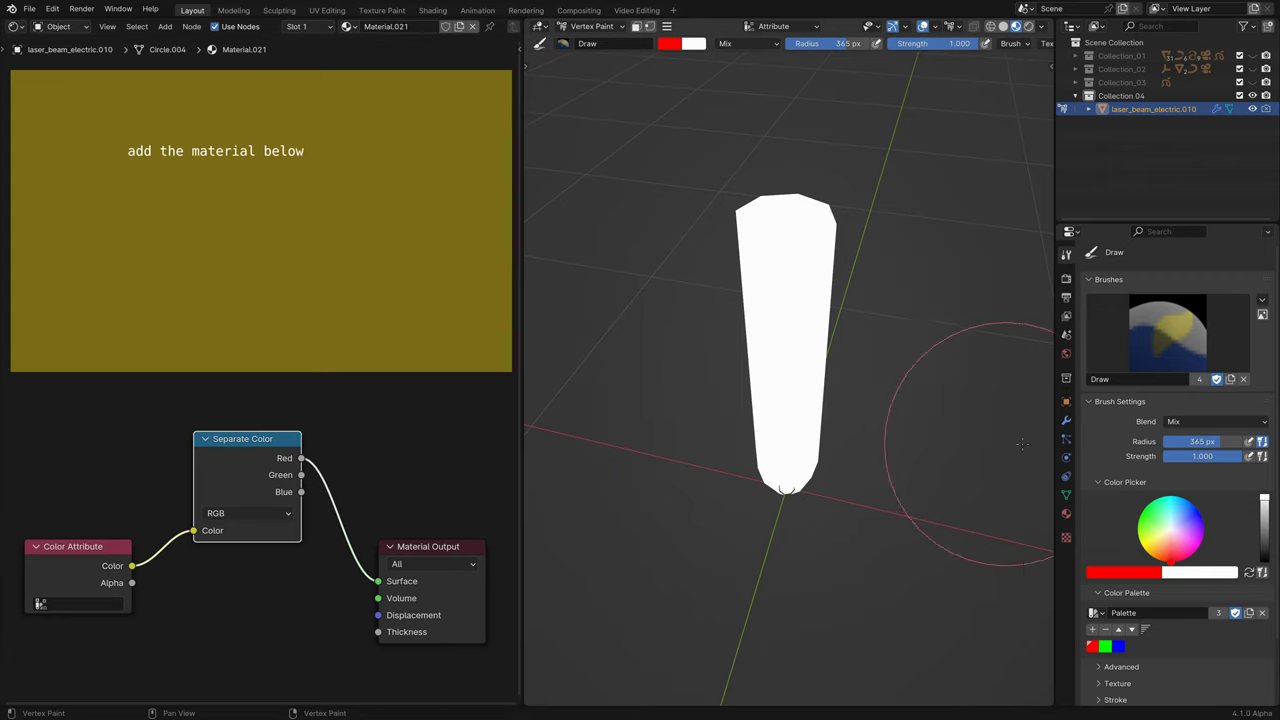
# Set the vertex paint brush's blend mode to Subtract
pyautogui.click(1208, 420)
pyautogui.click(1219, 500)
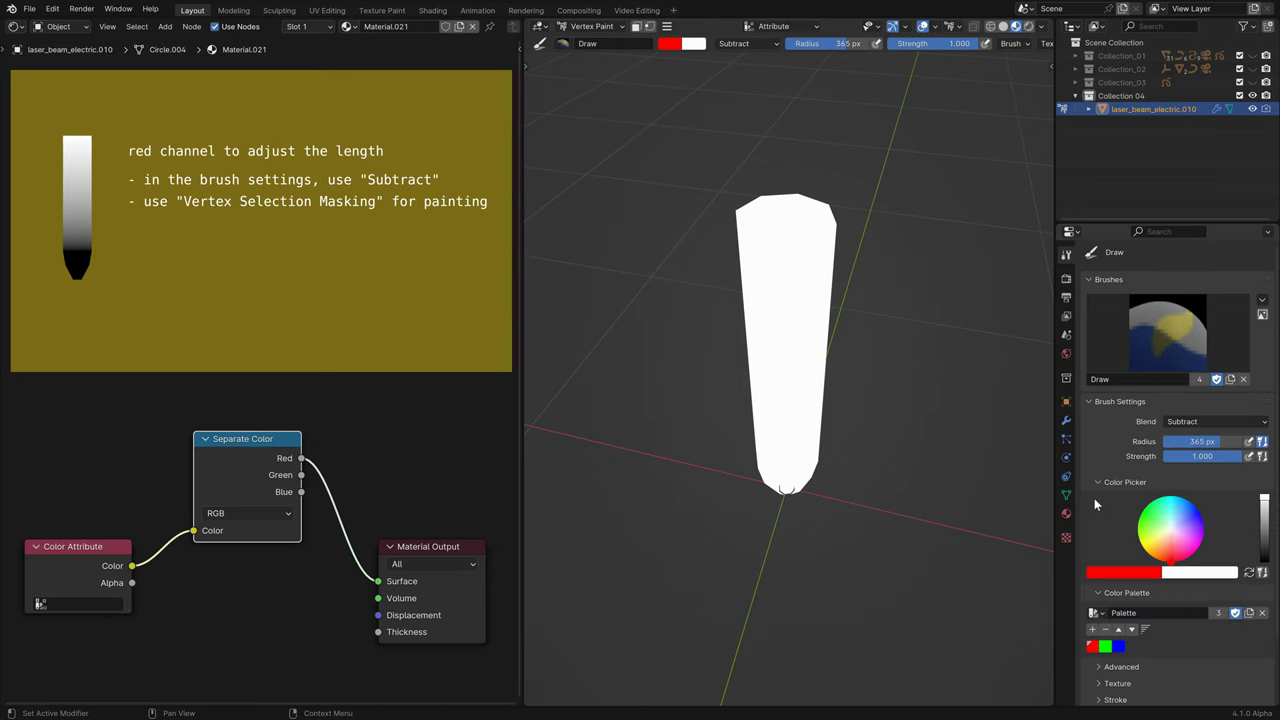
pyautogui.click(1014, 44)
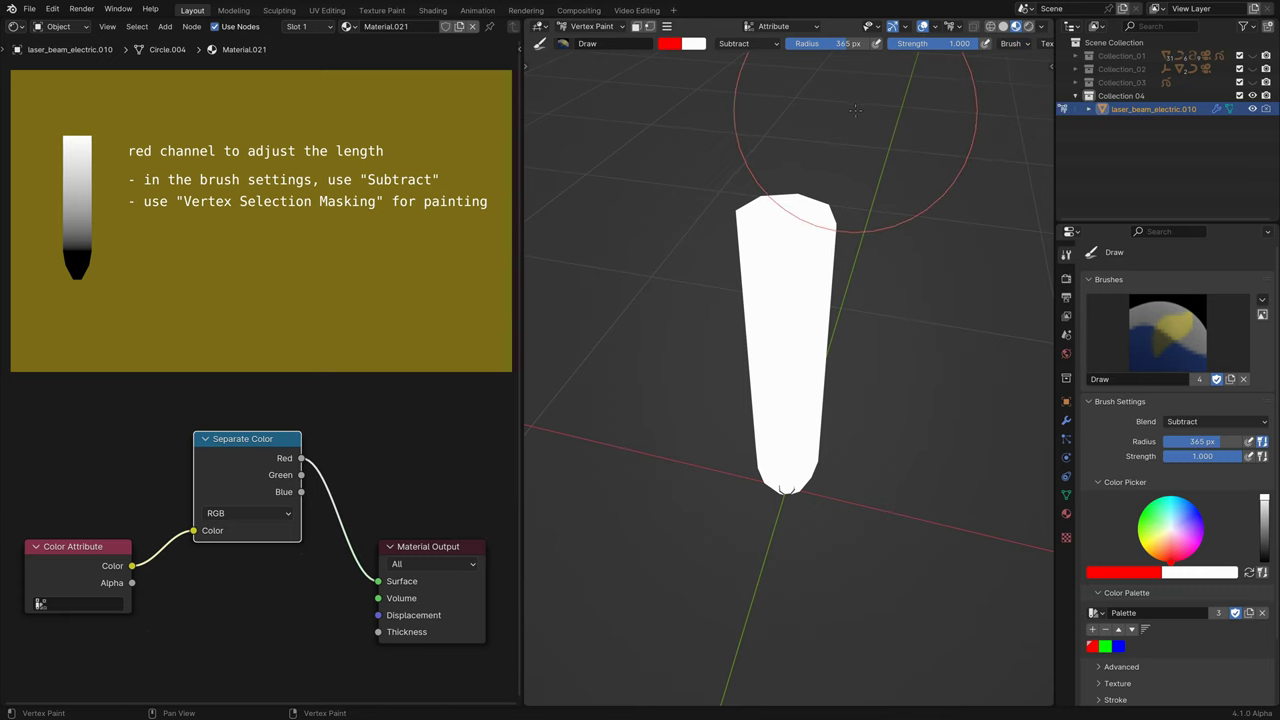
# In Edit Mode with X-ray enabled, select all vertices of the beam's tapered lower end from the front view
pyautogui.press('Tab')
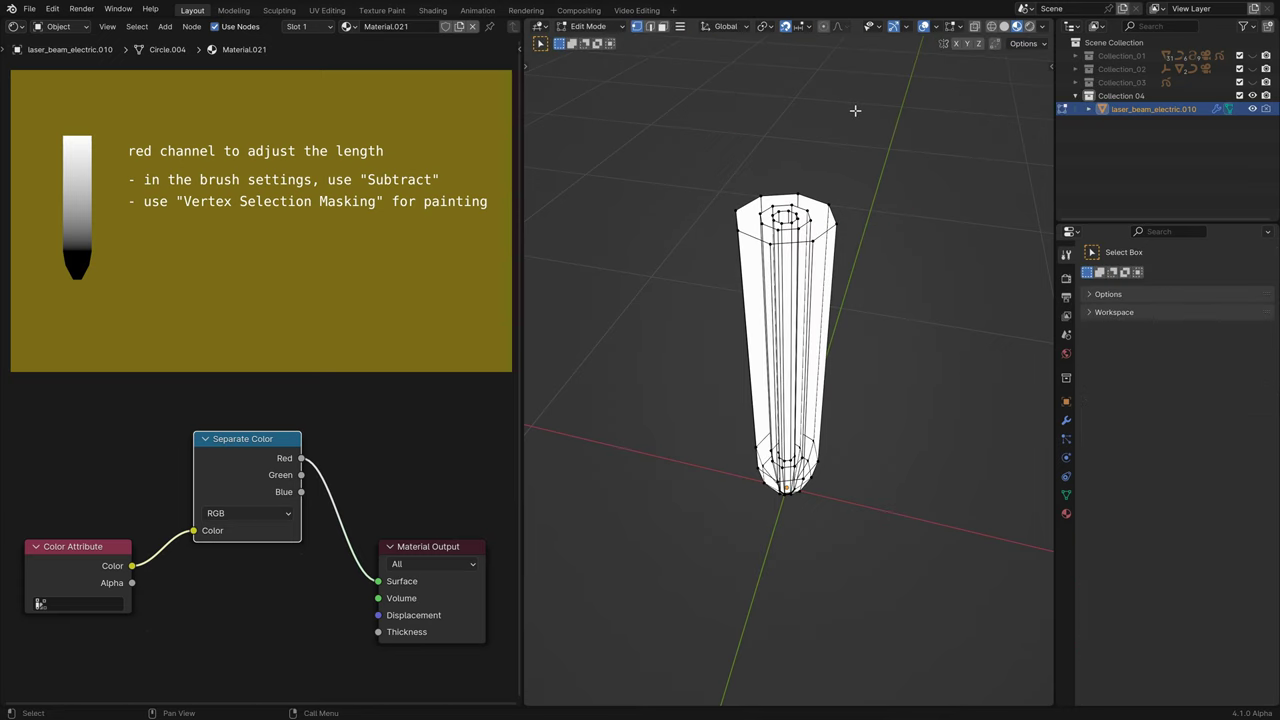
pyautogui.click(975, 27)
pyautogui.press('KP_1')
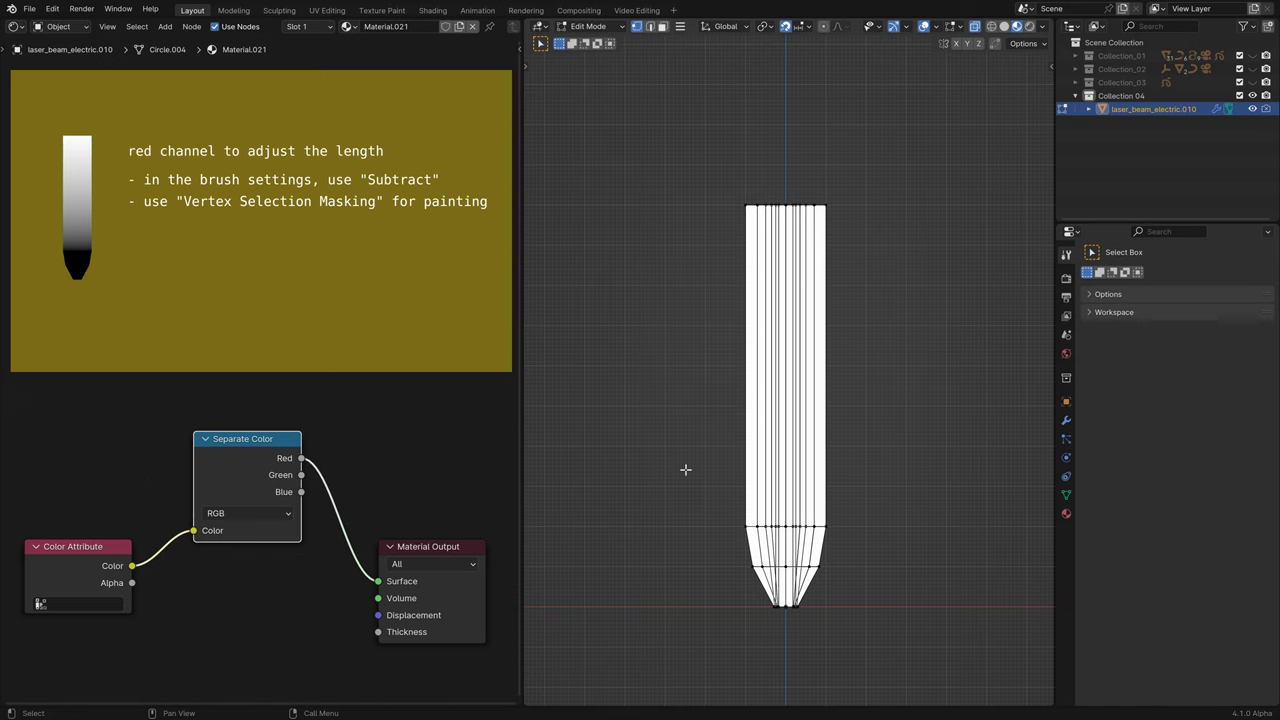
pyautogui.moveTo(685, 469); pyautogui.dragTo(880, 624)
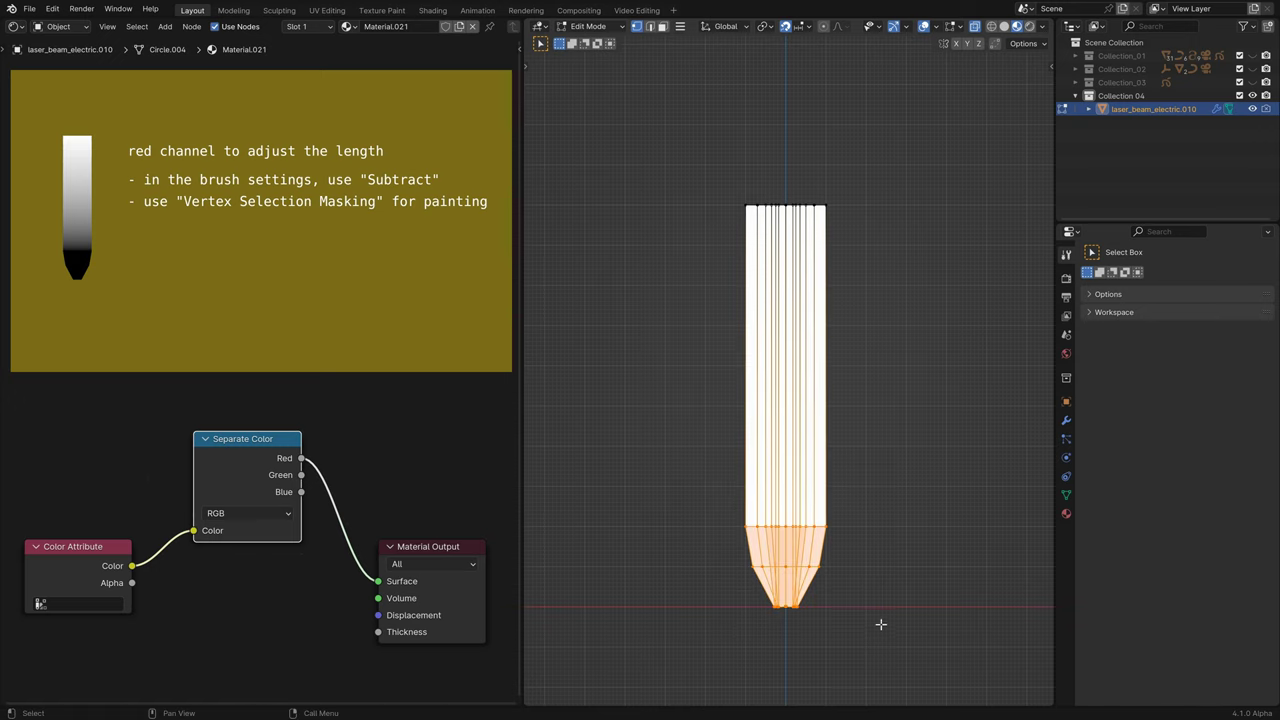
# Return to Vertex Paint, enable vertex selection masking and subtract red from the selected vertices at the beam's lower end
pyautogui.hotkey('ctrl', 'Tab')
pyautogui.press('KP_5')
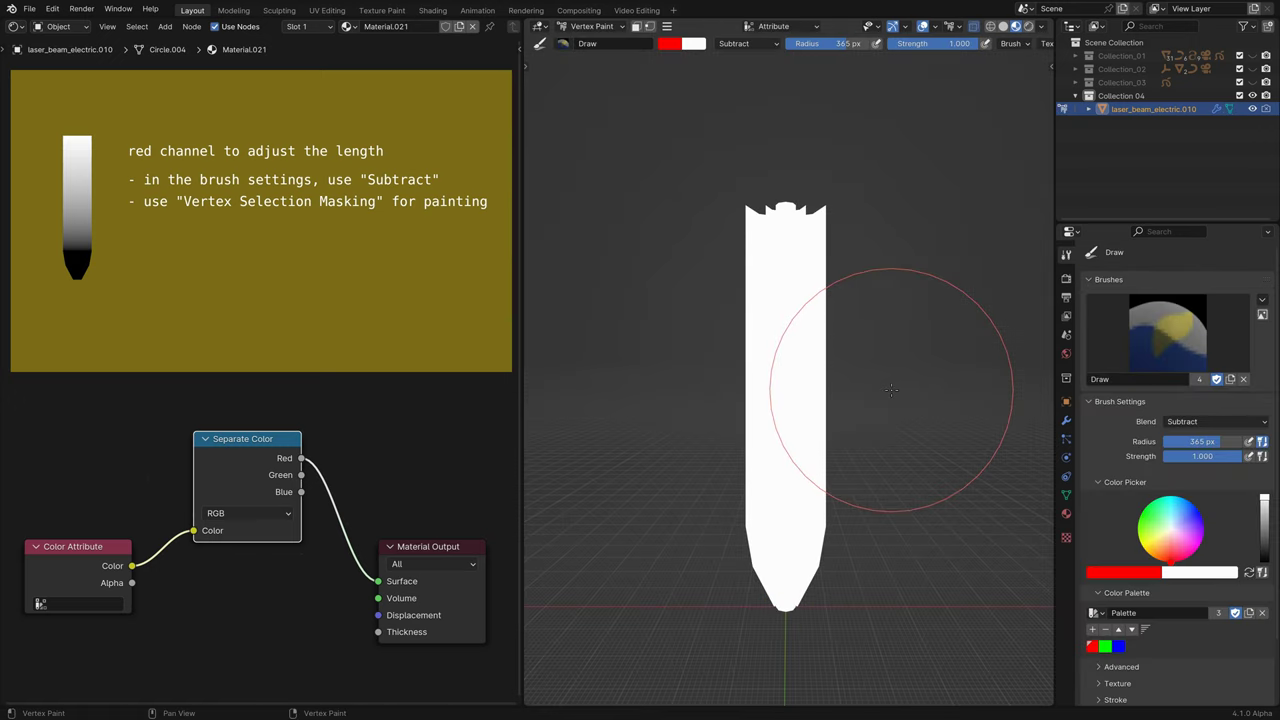
pyautogui.click(650, 27)
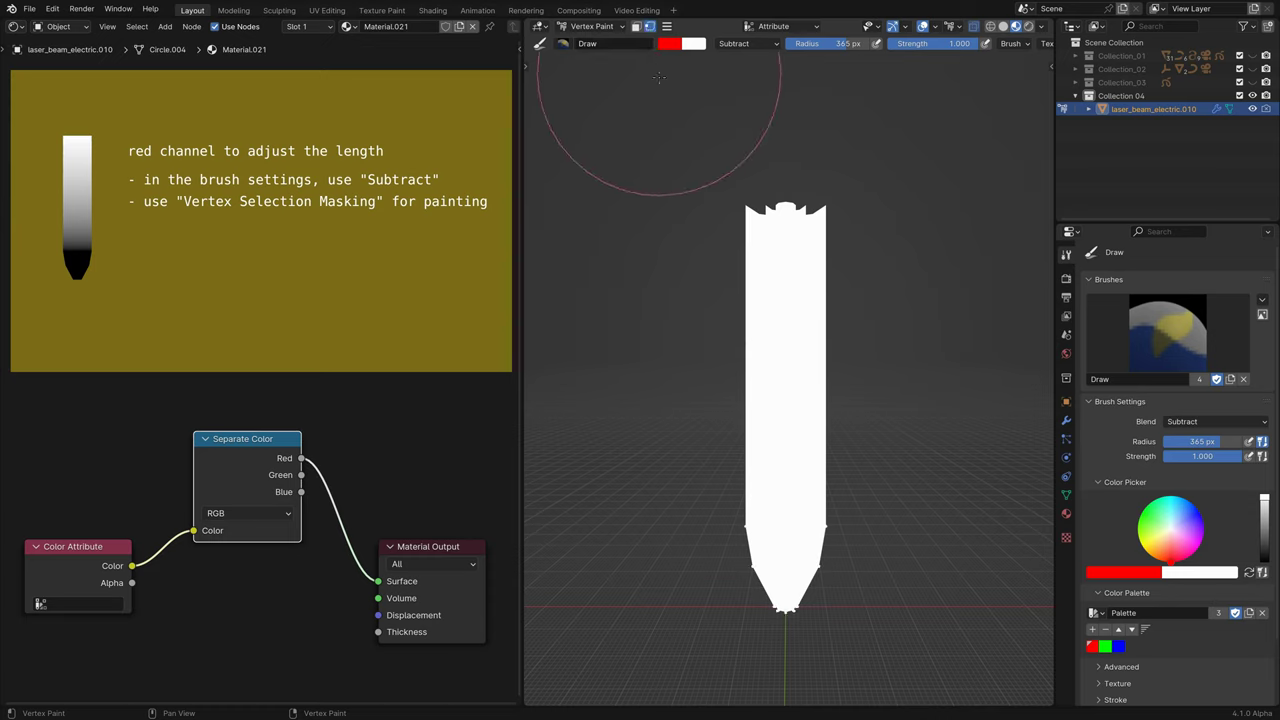
pyautogui.moveTo(657, 557); pyautogui.dragTo(696, 511, button='middle')
pyautogui.moveTo(696, 511)
pyautogui.mouseDown()
pyautogui.moveTo(750, 469)
pyautogui.moveTo(749, 500)
pyautogui.moveTo(757, 492)
pyautogui.mouseUp()
pyautogui.moveTo(757, 493)
pyautogui.mouseDown(button='middle')
pyautogui.moveTo(775, 463)
pyautogui.moveTo(781, 482)
pyautogui.moveTo(812, 458)
pyautogui.moveTo(792, 466)
pyautogui.mouseUp(button='middle')
# Choose green as the brush color, enable face selection masking and subtract it from the beam's tapered lower end
pyautogui.press('KP_1')
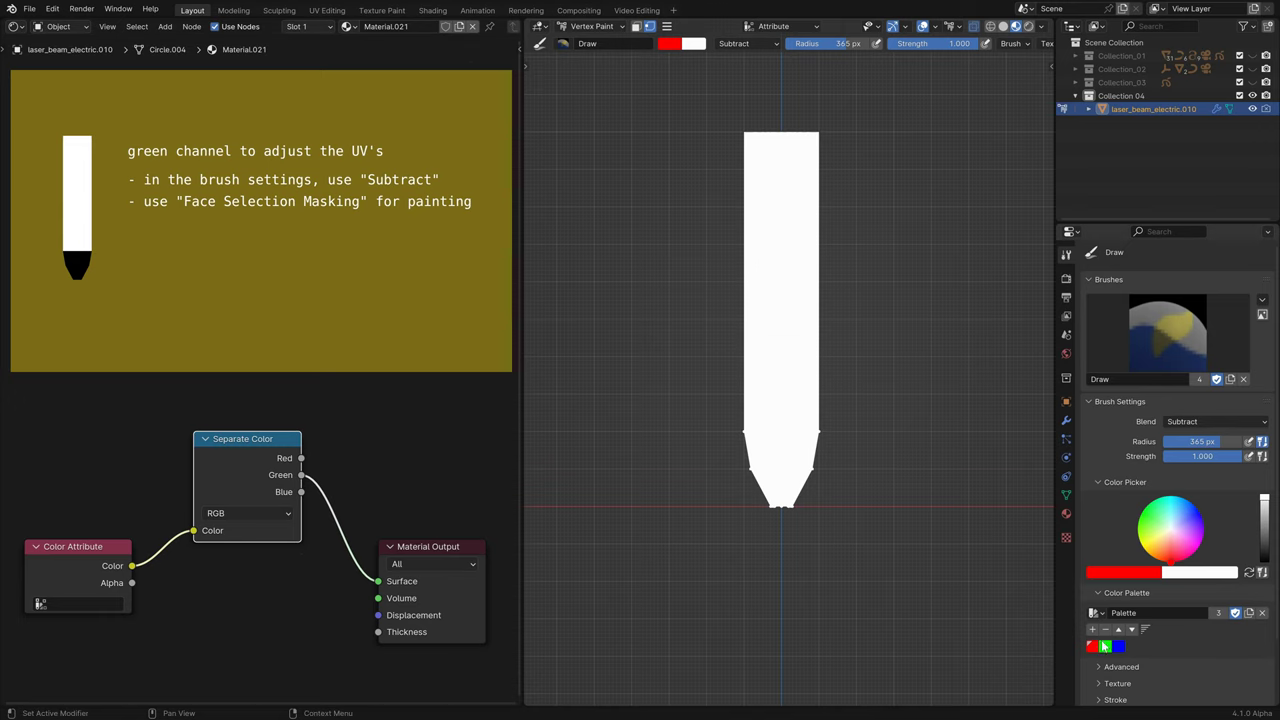
pyautogui.click(1104, 646)
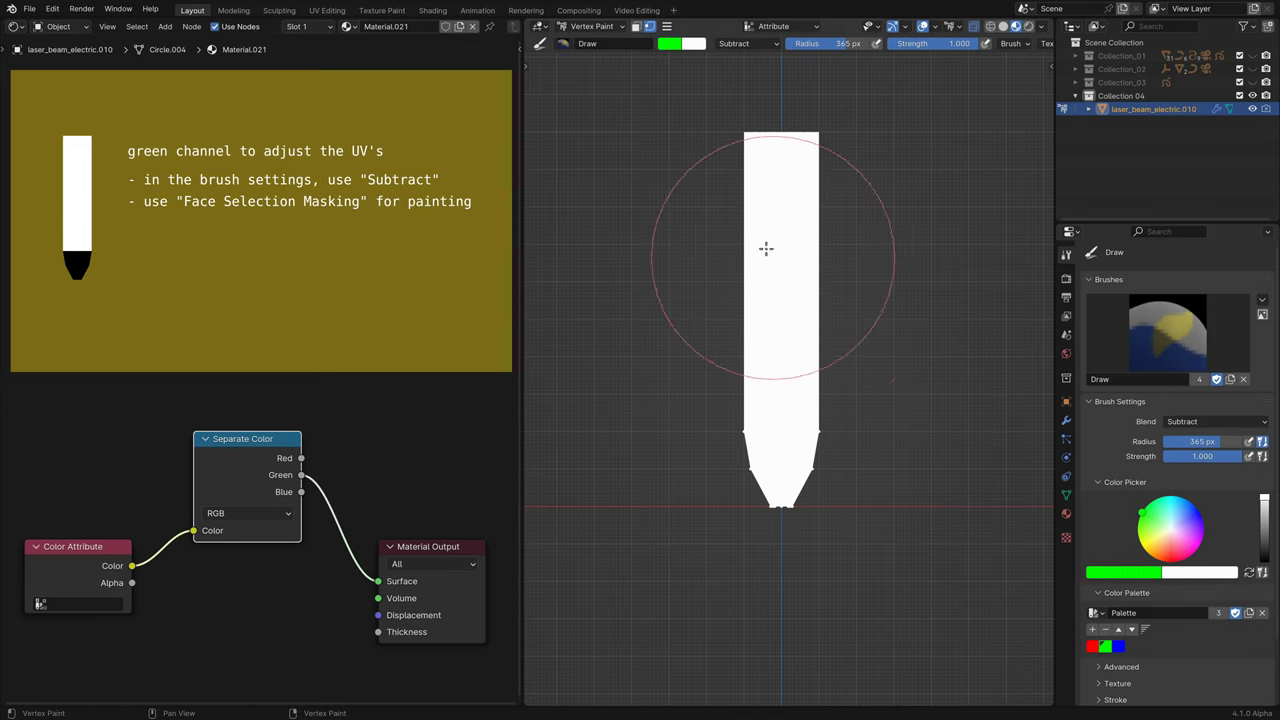
pyautogui.click(636, 26)
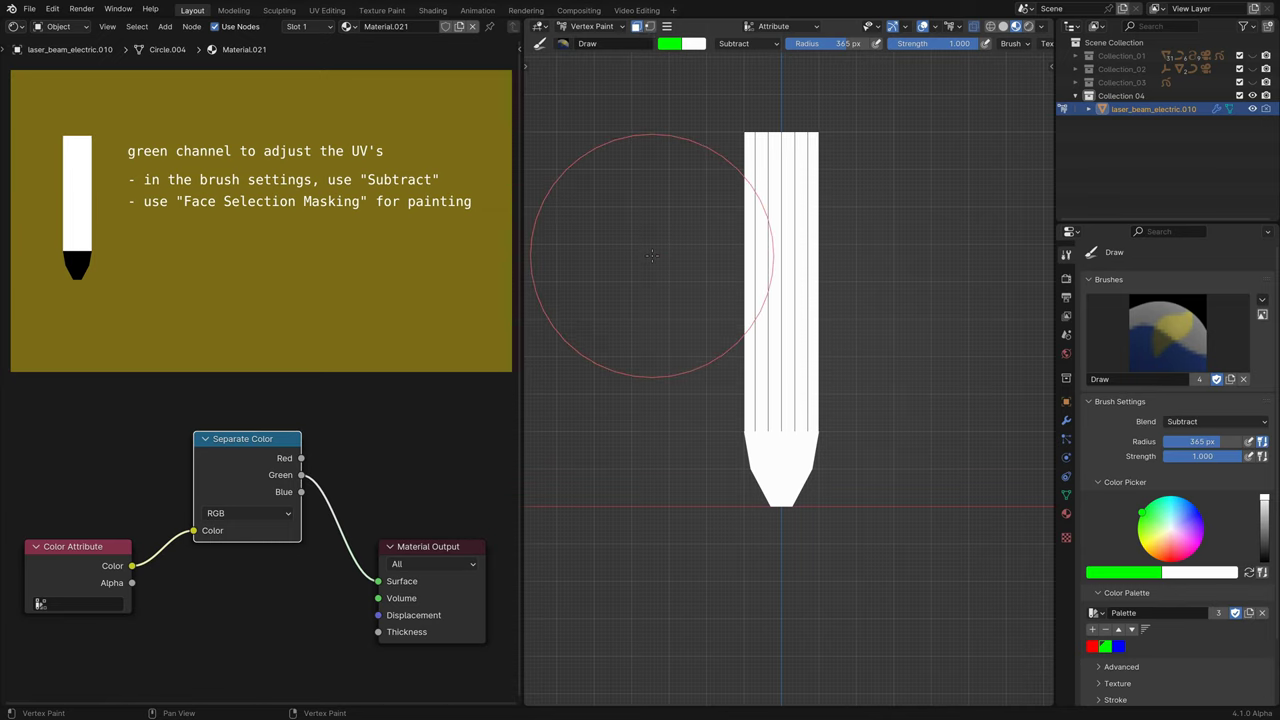
pyautogui.moveTo(654, 257)
pyautogui.mouseDown(button='middle')
pyautogui.moveTo(728, 372)
pyautogui.moveTo(742, 334)
pyautogui.moveTo(703, 357)
pyautogui.moveTo(754, 369)
pyautogui.moveTo(761, 355)
pyautogui.moveTo(800, 357)
pyautogui.moveTo(808, 400)
pyautogui.moveTo(760, 437)
pyautogui.moveTo(820, 386)
pyautogui.moveTo(800, 358)
pyautogui.moveTo(789, 370)
pyautogui.mouseUp(button='middle')
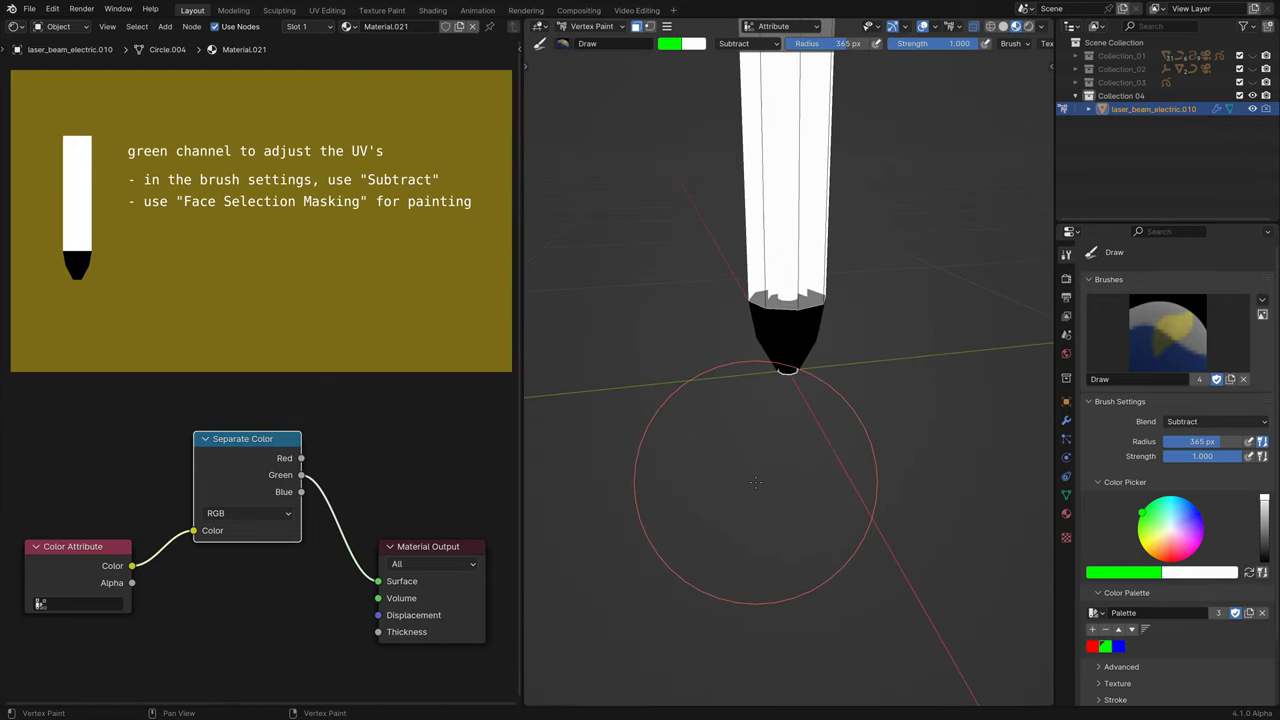
pyautogui.press('KP_1')
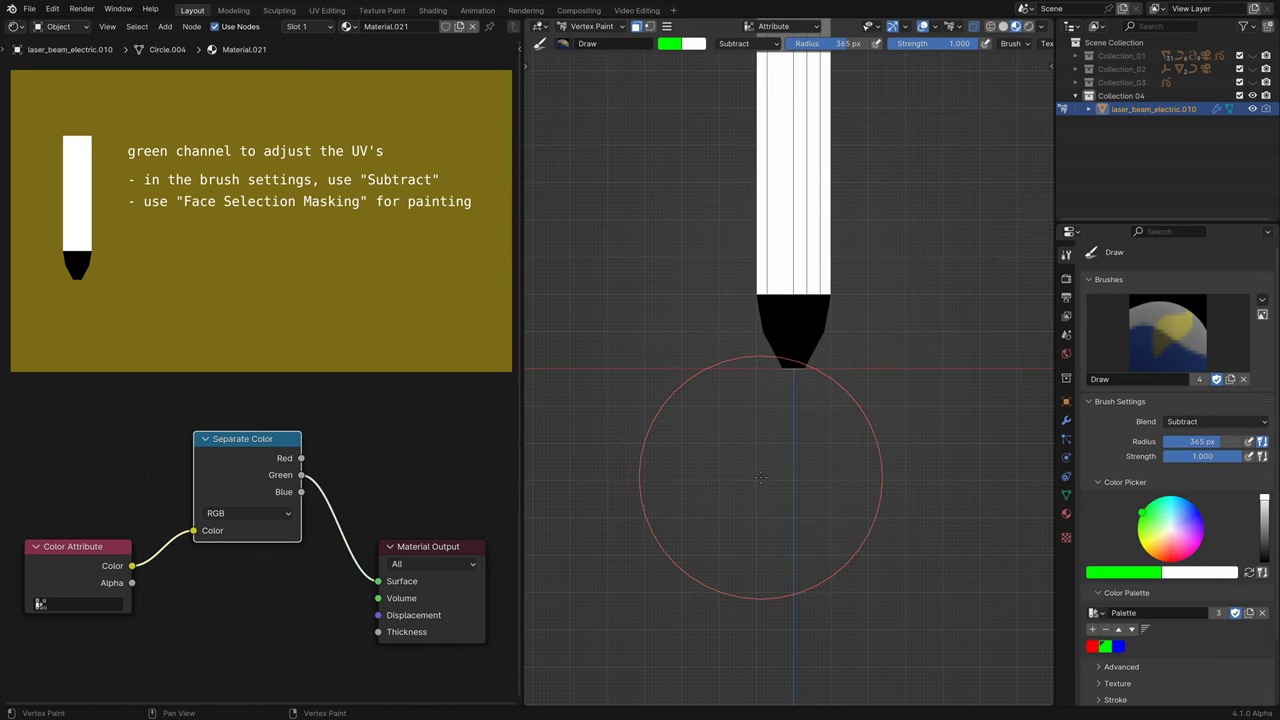
pyautogui.keyDown('shift'); pyautogui.moveTo(761, 477); pyautogui.dragTo(741, 523, button='middle'); pyautogui.keyUp('shift')
pyautogui.scroll(-1, 761, 477)
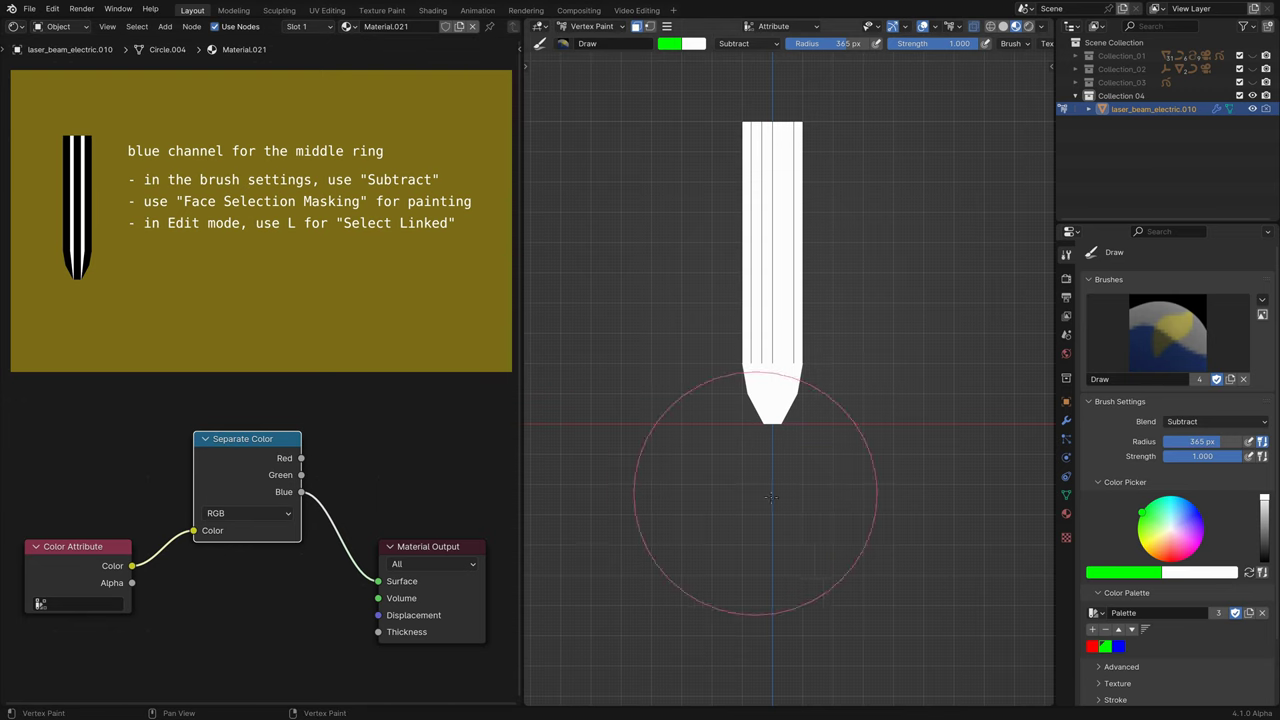
# Choose blue as the brush color, and in Edit Mode select only the linked geometry of the beam's inner and outer rings
pyautogui.click(1119, 647)
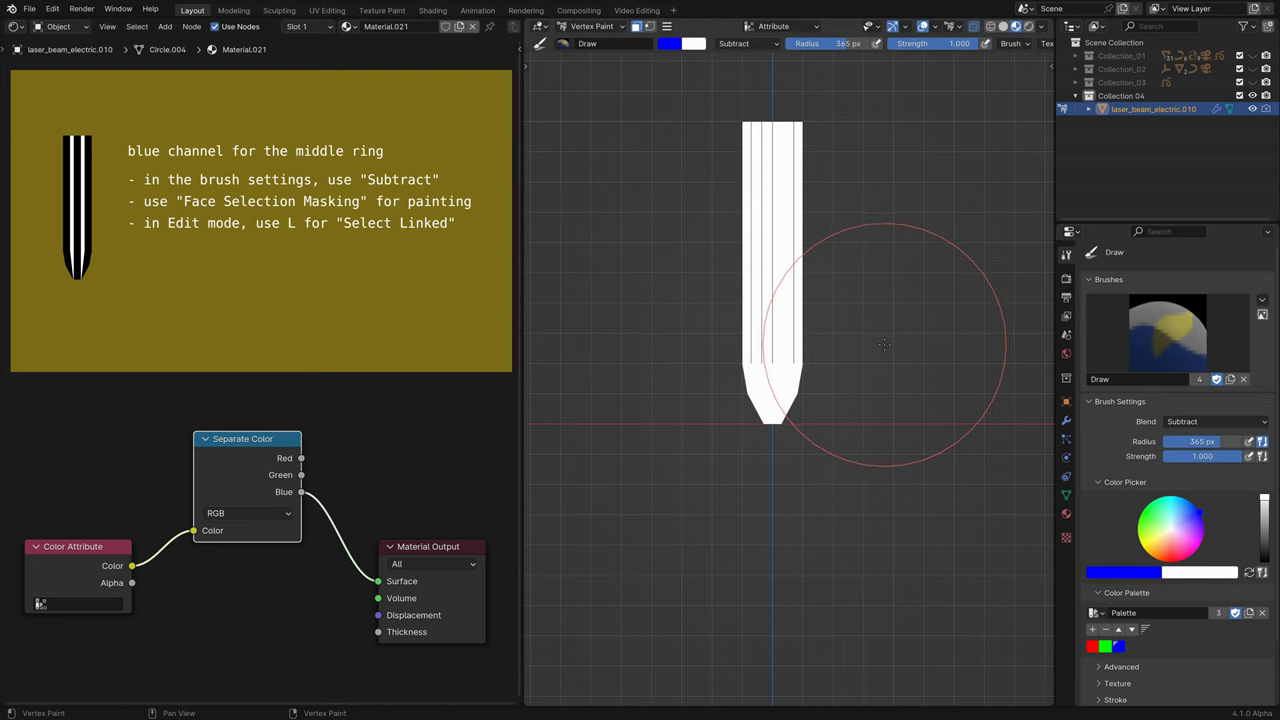
pyautogui.press('Tab')
pyautogui.moveTo(884, 345); pyautogui.dragTo(884, 345, button='middle')
pyautogui.scroll(4, 884, 345)
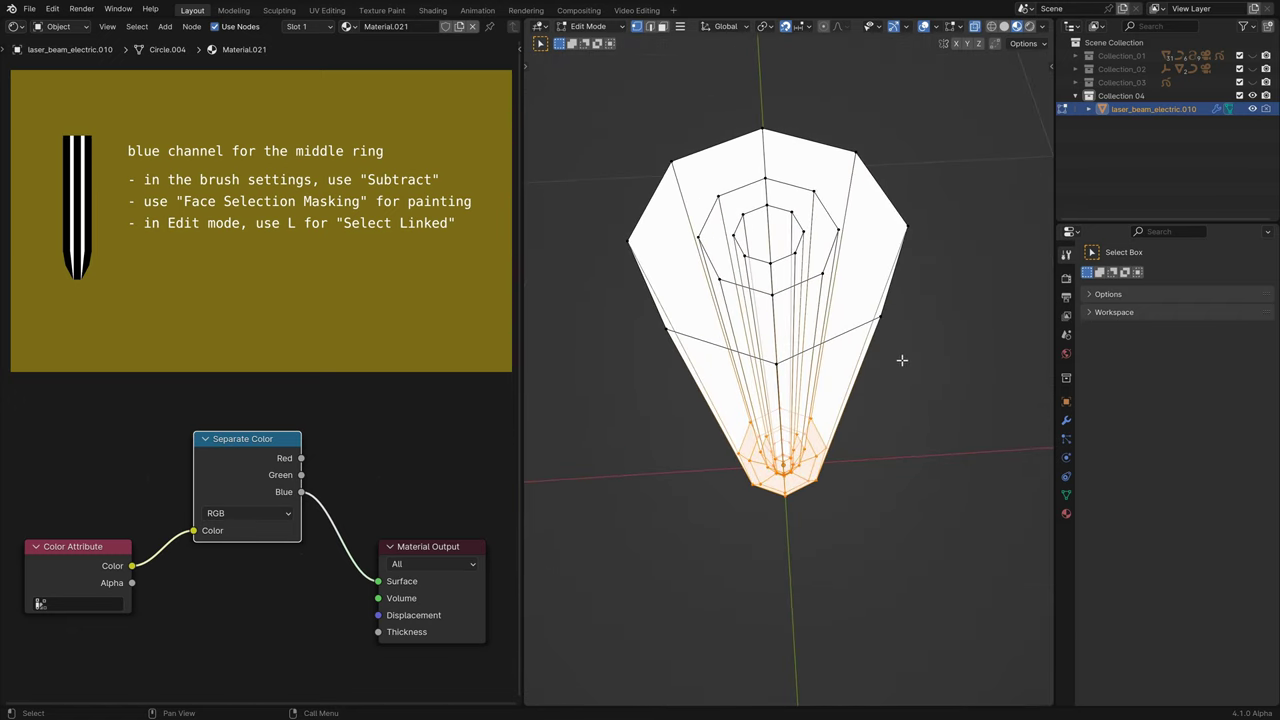
pyautogui.press('a')
pyautogui.hotkey('alt', 'a')
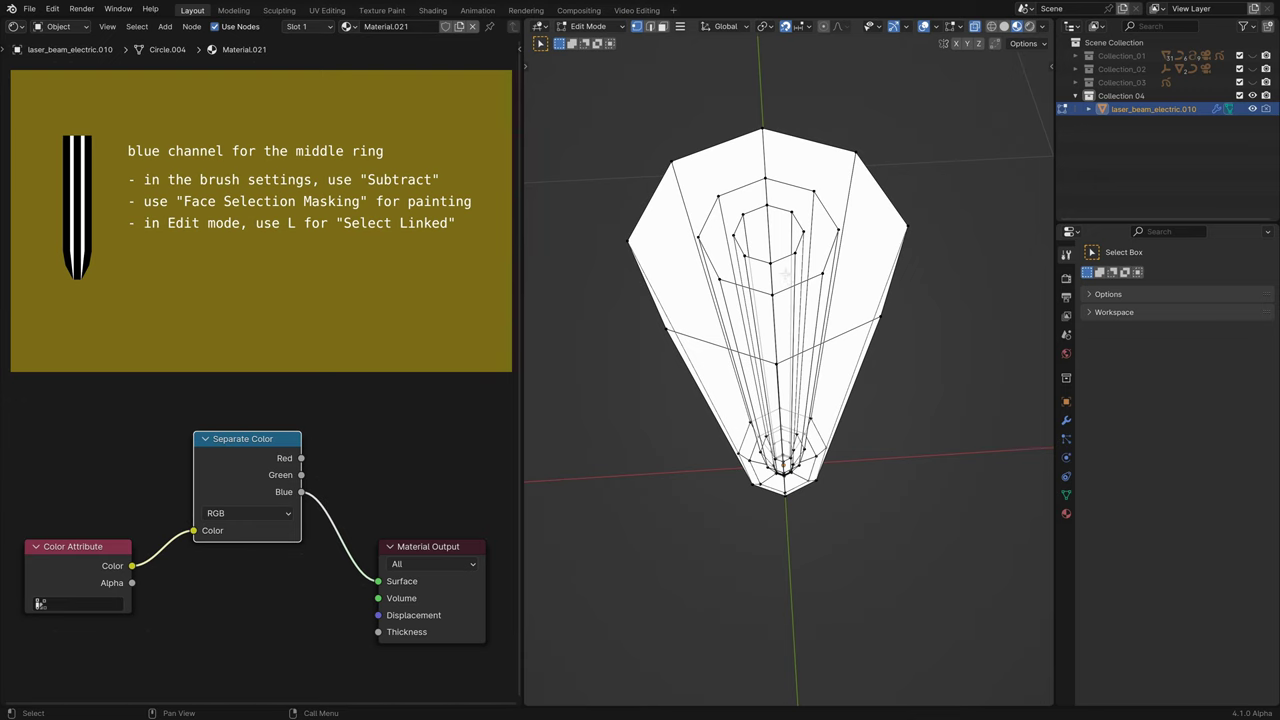
pyautogui.press('l')
pyautogui.press('l')
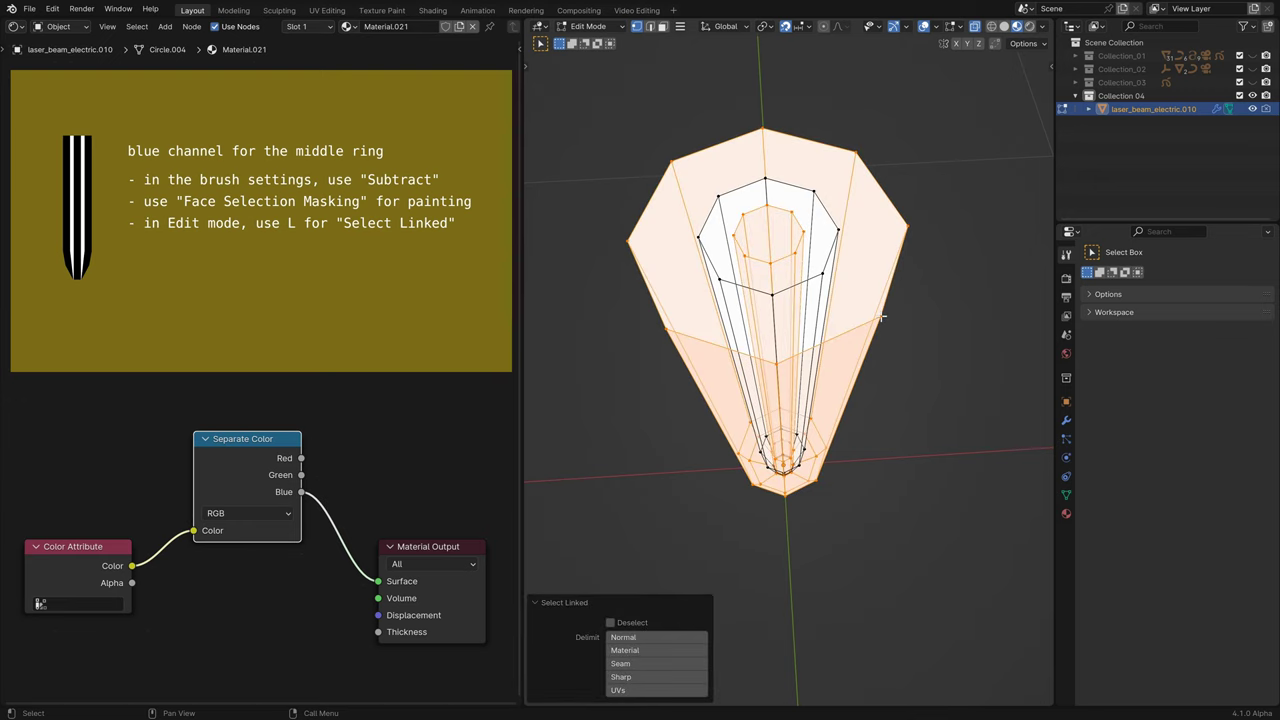
# Return to Vertex Paint, subtract blue from the selected inner and outer rings, and check the result with face selection masking briefly off
pyautogui.press('Tab')
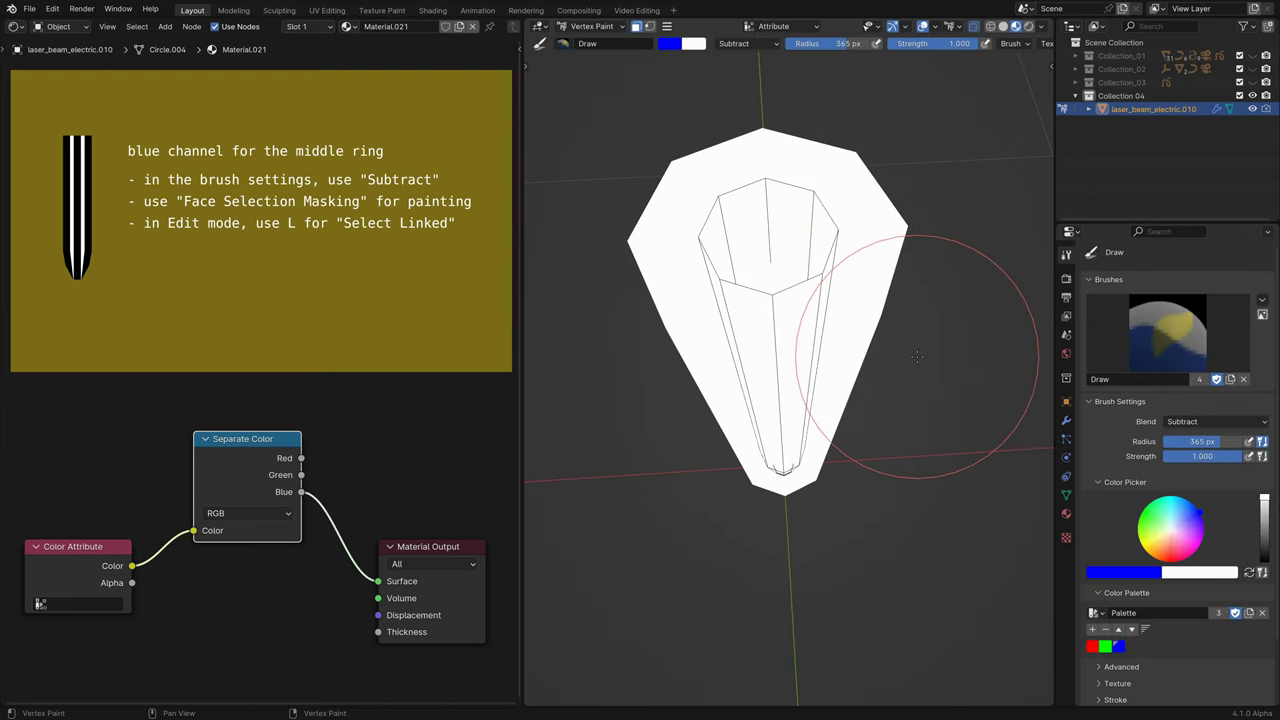
pyautogui.scroll(-3, 916, 359)
pyautogui.moveTo(921, 354)
pyautogui.mouseDown(button='middle')
pyautogui.moveTo(800, 371)
pyautogui.moveTo(783, 394)
pyautogui.moveTo(811, 337)
pyautogui.moveTo(786, 328)
pyautogui.moveTo(815, 350)
pyautogui.moveTo(803, 415)
pyautogui.moveTo(785, 383)
pyautogui.moveTo(800, 500)
pyautogui.moveTo(769, 443)
pyautogui.moveTo(809, 471)
pyautogui.moveTo(834, 448)
pyautogui.moveTo(780, 500)
pyautogui.moveTo(846, 545)
pyautogui.moveTo(850, 363)
pyautogui.moveTo(831, 492)
pyautogui.moveTo(857, 514)
pyautogui.moveTo(786, 343)
pyautogui.moveTo(829, 500)
pyautogui.moveTo(843, 492)
pyautogui.moveTo(814, 500)
pyautogui.moveTo(834, 486)
pyautogui.moveTo(807, 271)
pyautogui.moveTo(862, 413)
pyautogui.mouseUp(button='middle')
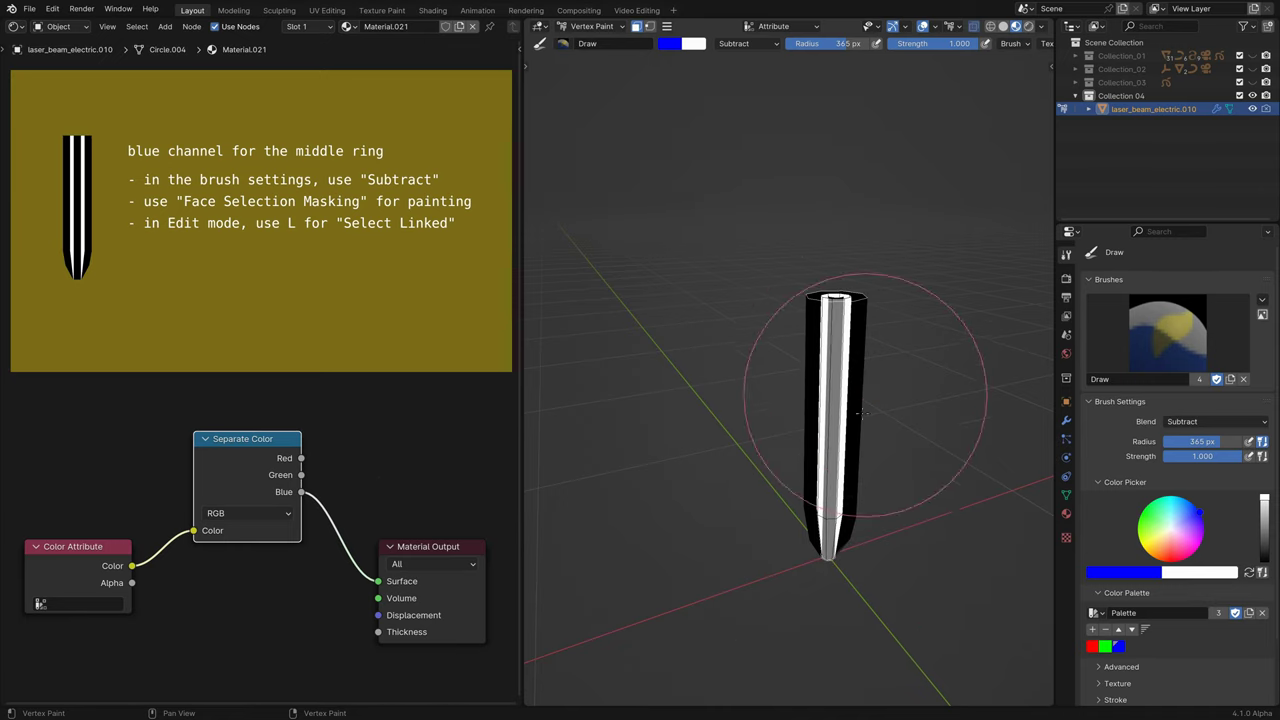
pyautogui.click(636, 27)
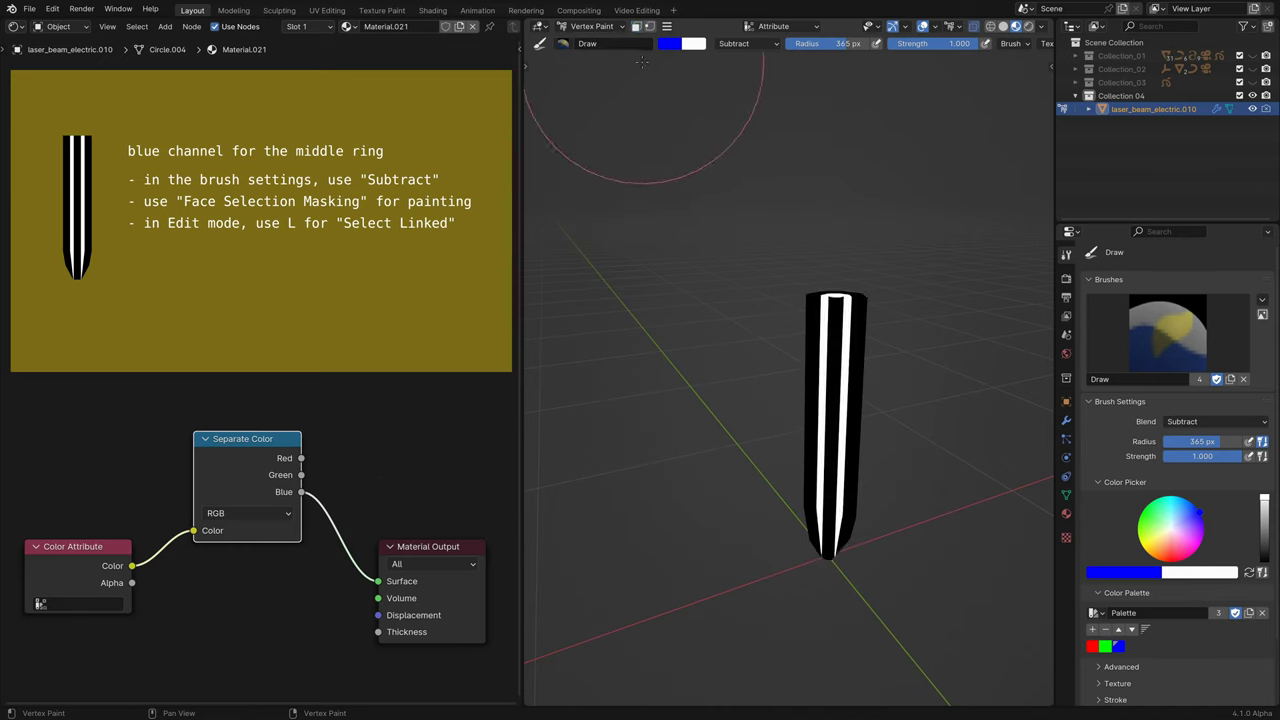
pyautogui.click(636, 27)
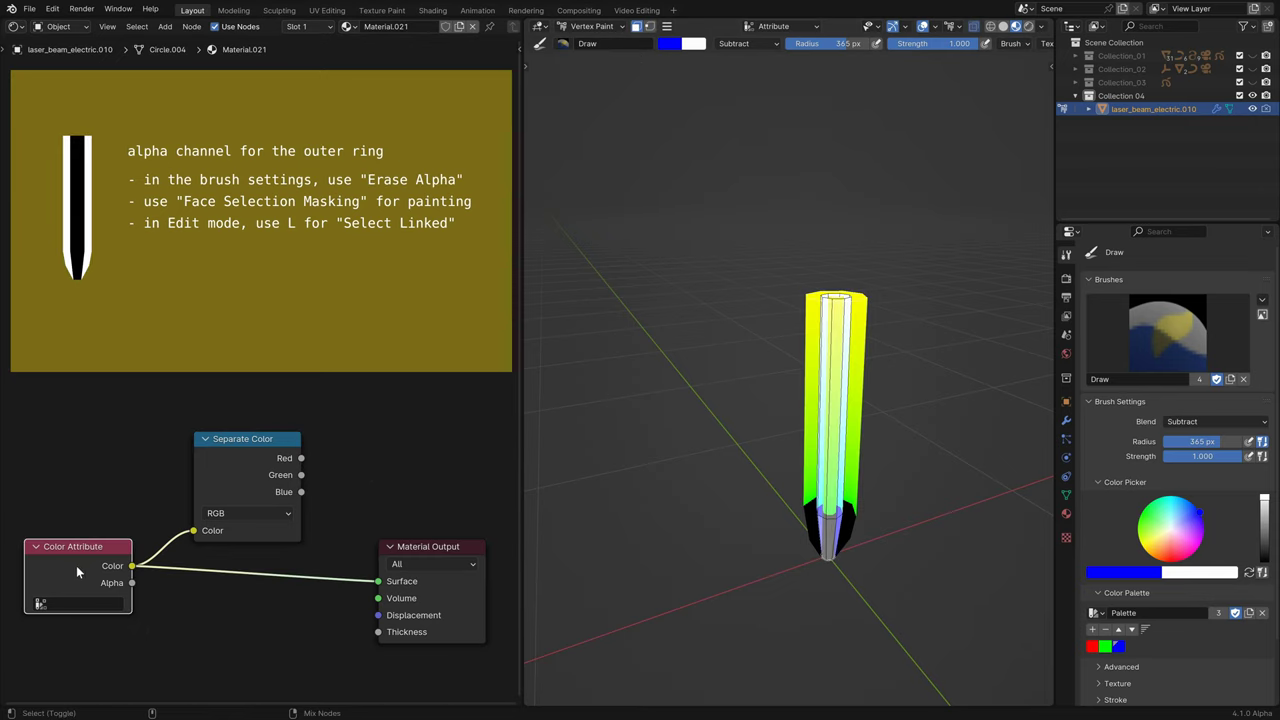
# Connect the Color Attribute node's Alpha to the Material Output's Surface and set the brush blend mode to Erase Alpha
pyautogui.keyDown('ctrl'); pyautogui.keyDown('shift'); pyautogui.click(76, 565); pyautogui.keyUp('shift'); pyautogui.keyUp('ctrl')
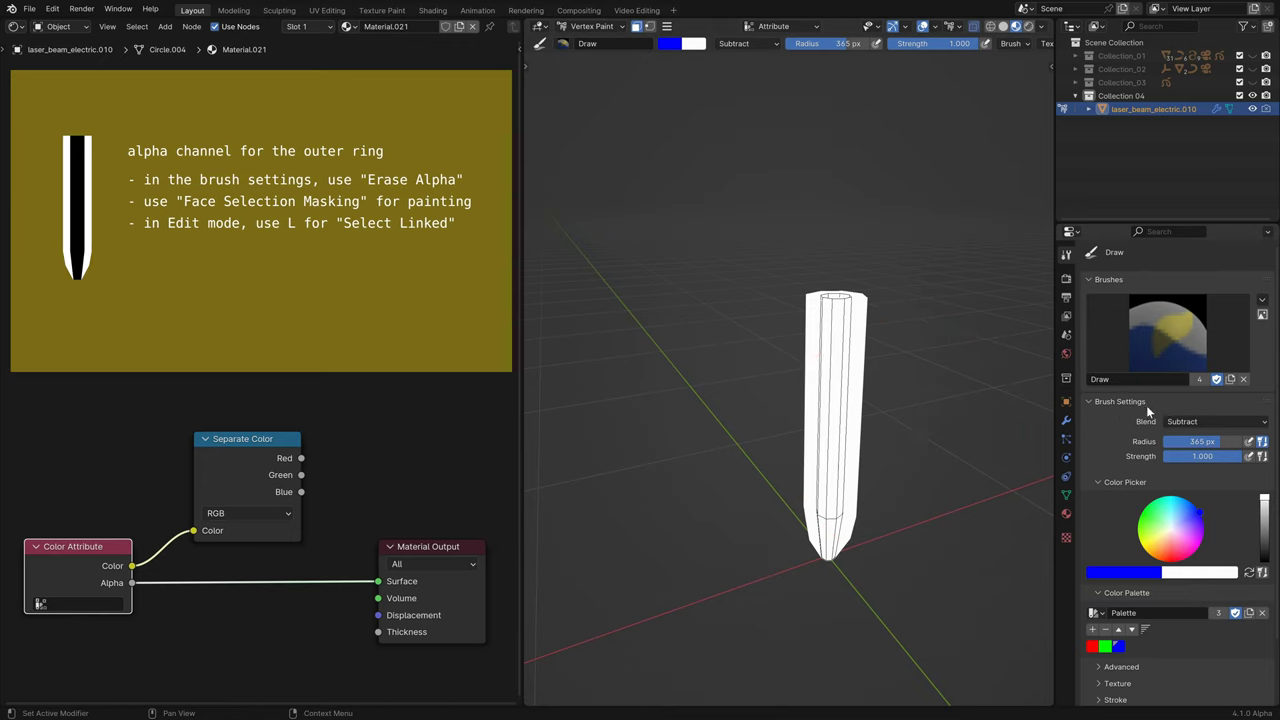
pyautogui.click(1208, 419)
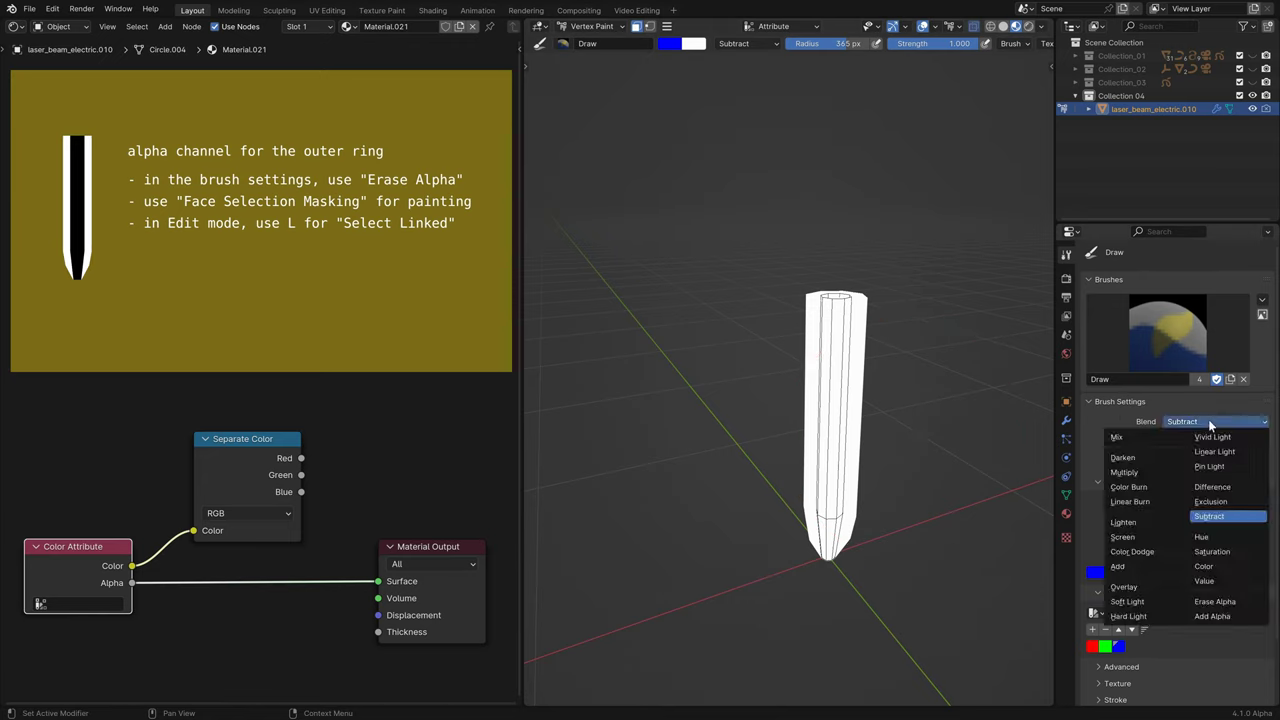
pyautogui.click(1222, 600)
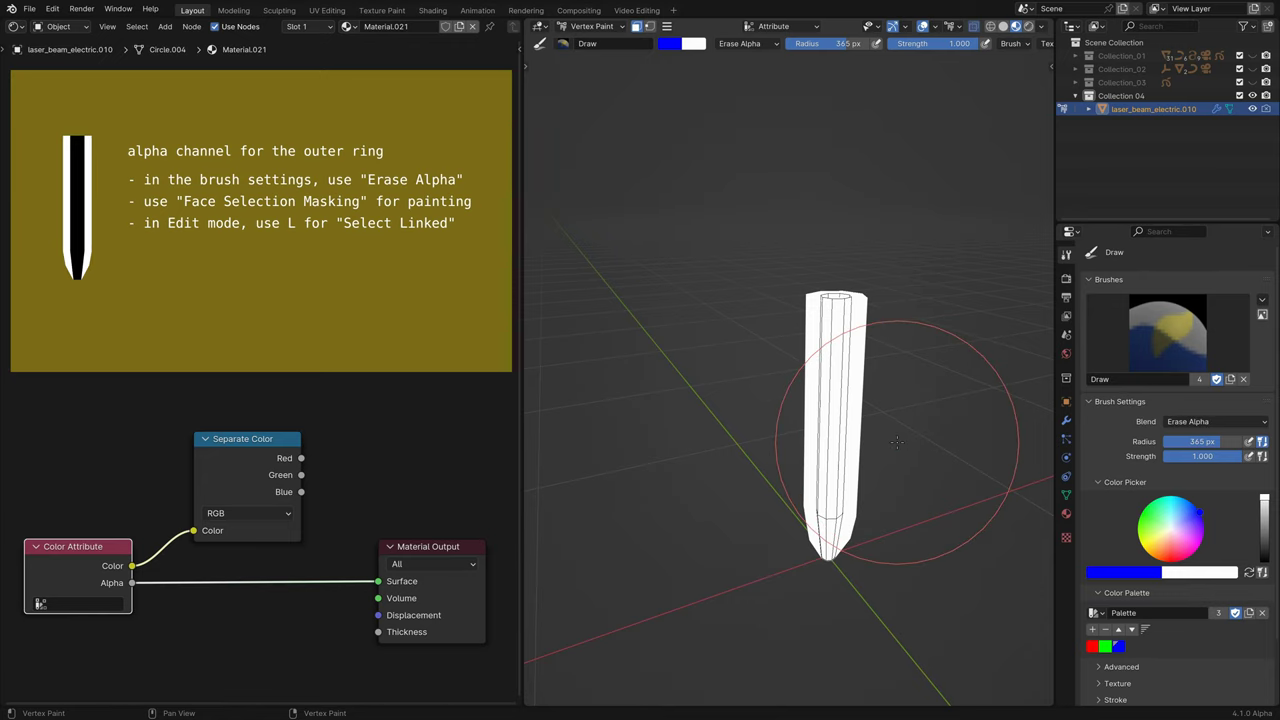
# In Edit Mode, clear the selection and select the linked geometry of the beam's inner and middle rings
pyautogui.press('Tab')
pyautogui.scroll(8, 897, 442)
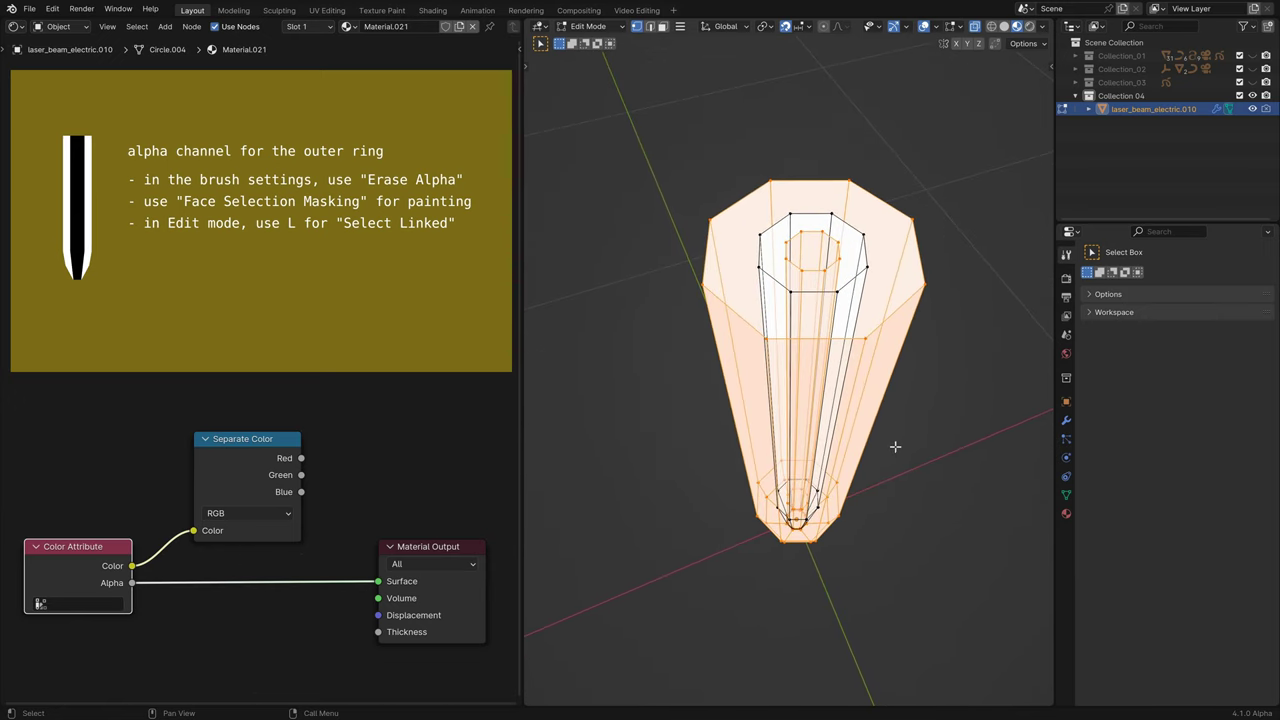
pyautogui.hotkey('alt', 'a')
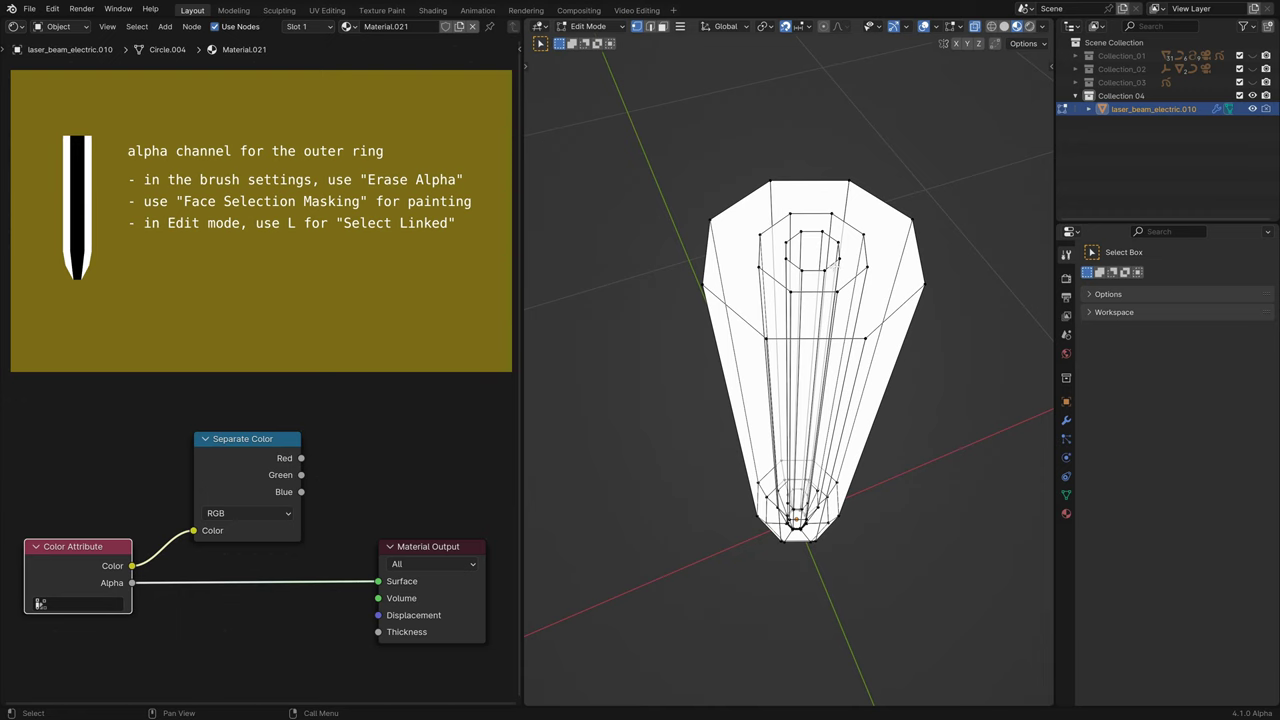
pyautogui.press('l')
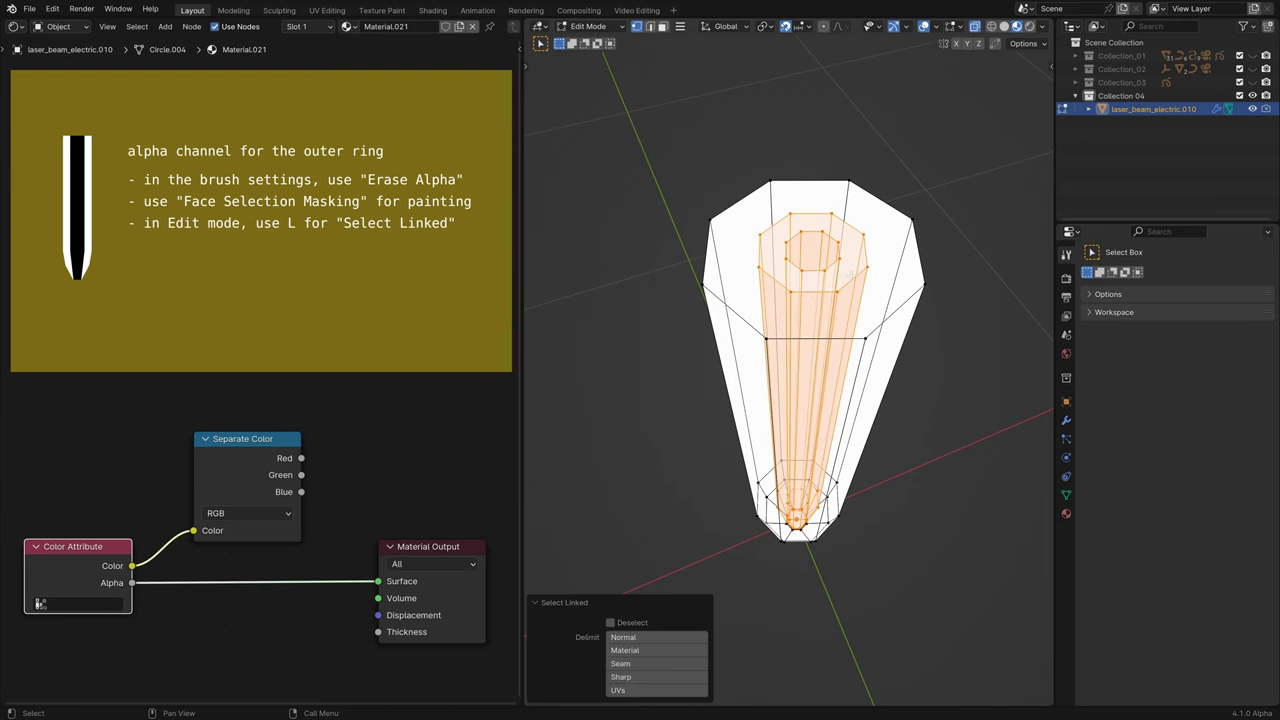
# Return to Vertex Paint, erase the alpha of the selected inner and middle rings from several views, and turn off face selection masking
pyautogui.press('Tab')
pyautogui.moveTo(851, 275); pyautogui.dragTo(790, 412, button='middle')
pyautogui.moveTo(788, 410); pyautogui.dragTo(775, 404, button='middle')
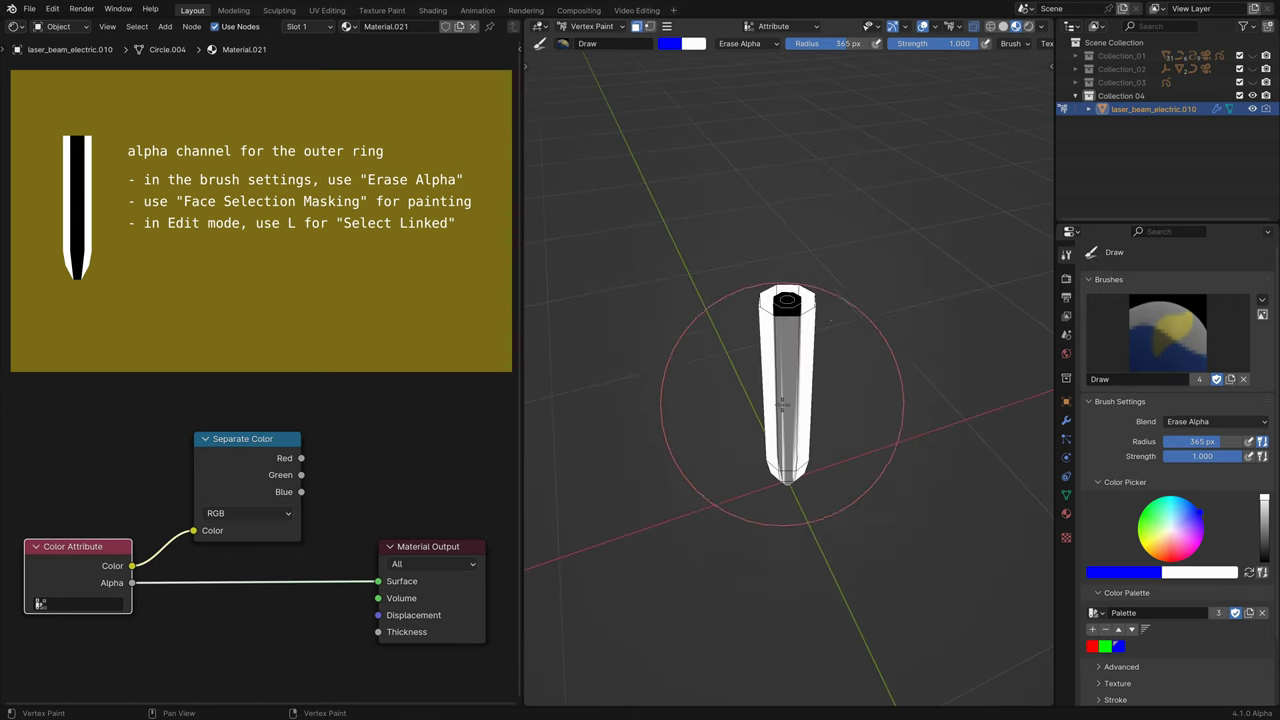
pyautogui.moveTo(779, 461); pyautogui.dragTo(760, 457, button='middle')
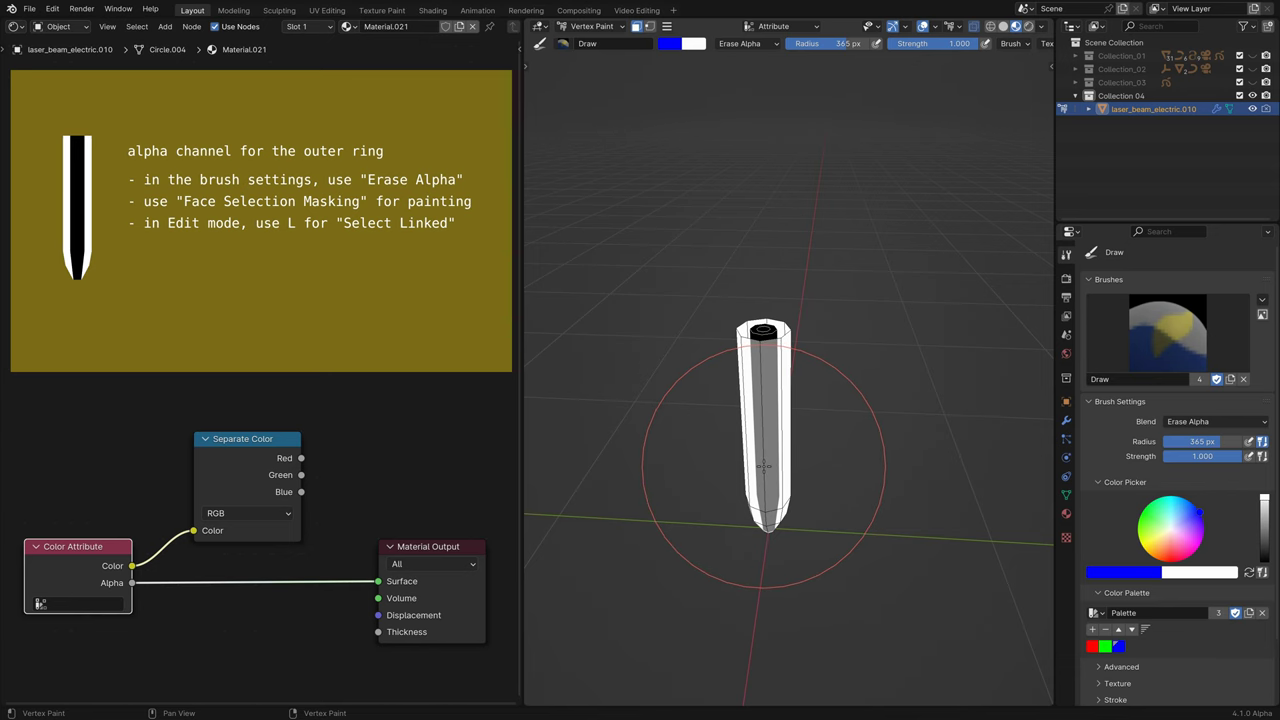
pyautogui.press('KP_1')
pyautogui.keyDown('shift'); pyautogui.moveTo(785, 544); pyautogui.dragTo(760, 471, button='middle'); pyautogui.keyUp('shift')
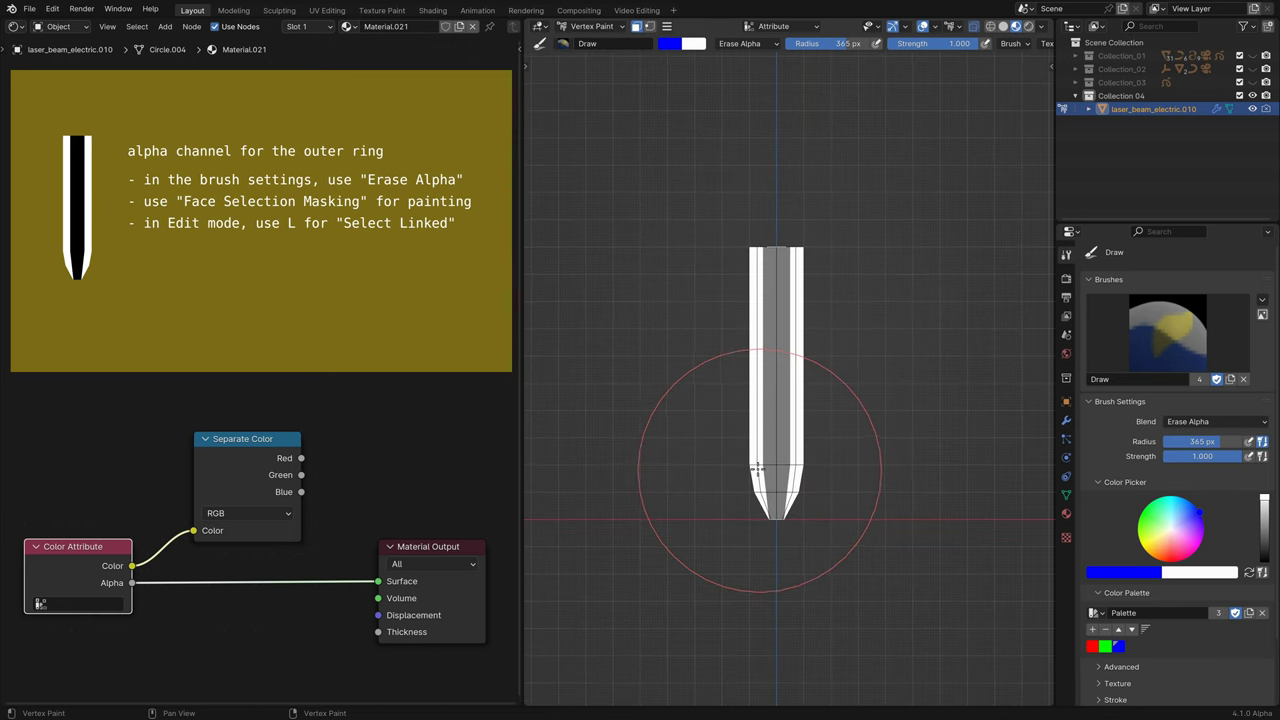
pyautogui.click(636, 27)
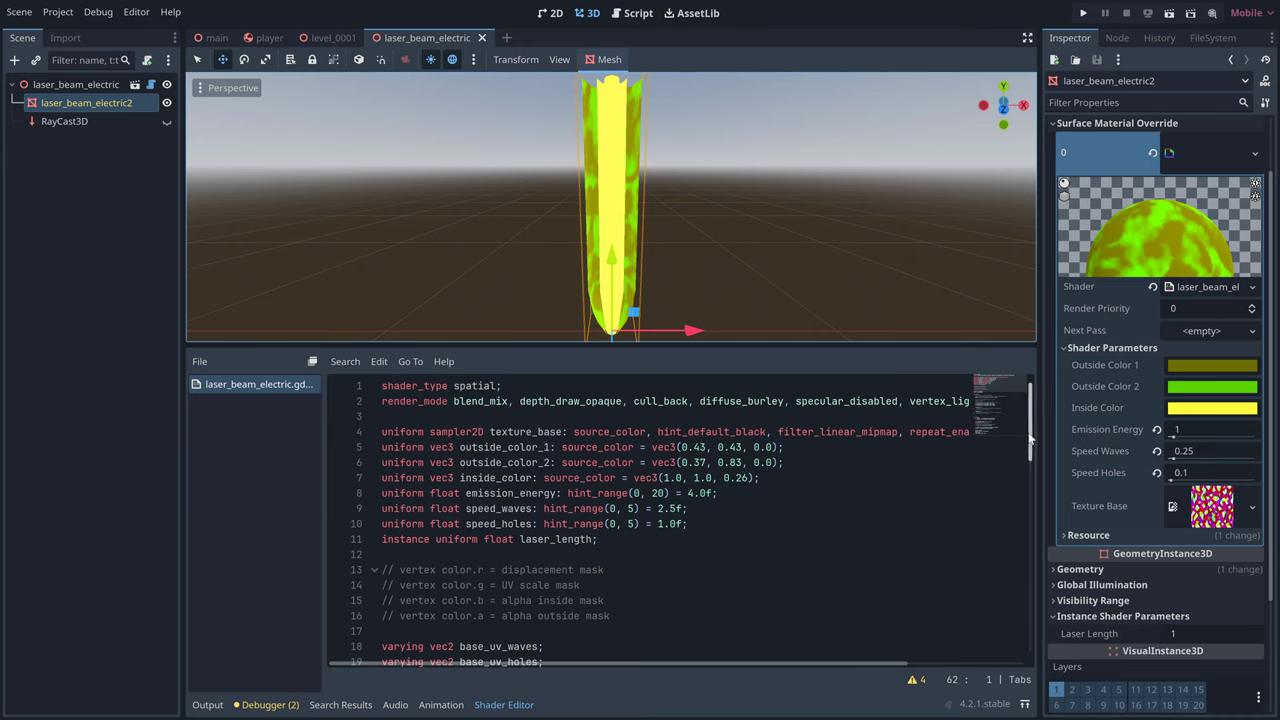
# In Godot, try purple 670c6e as the laser beam material's Outside Color 1 and reset it to its default
pyautogui.moveTo(1026, 440); pyautogui.dragTo(1022, 615)
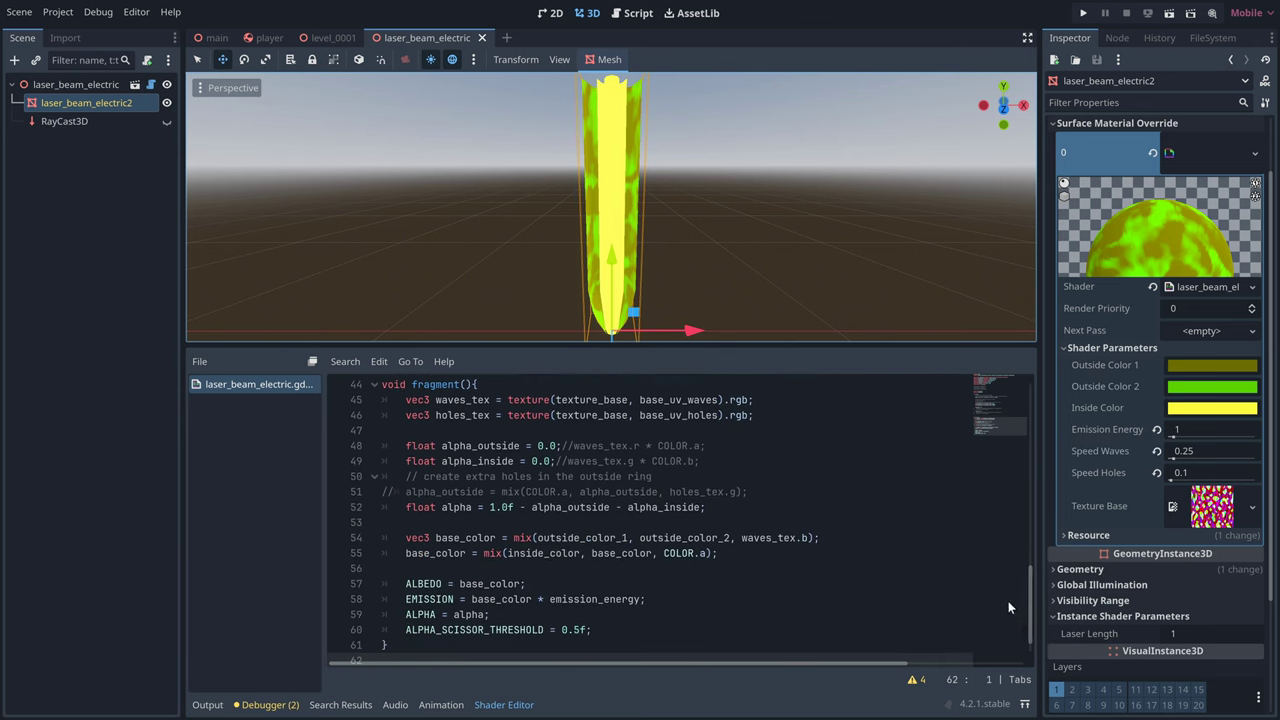
pyautogui.click(1200, 365)
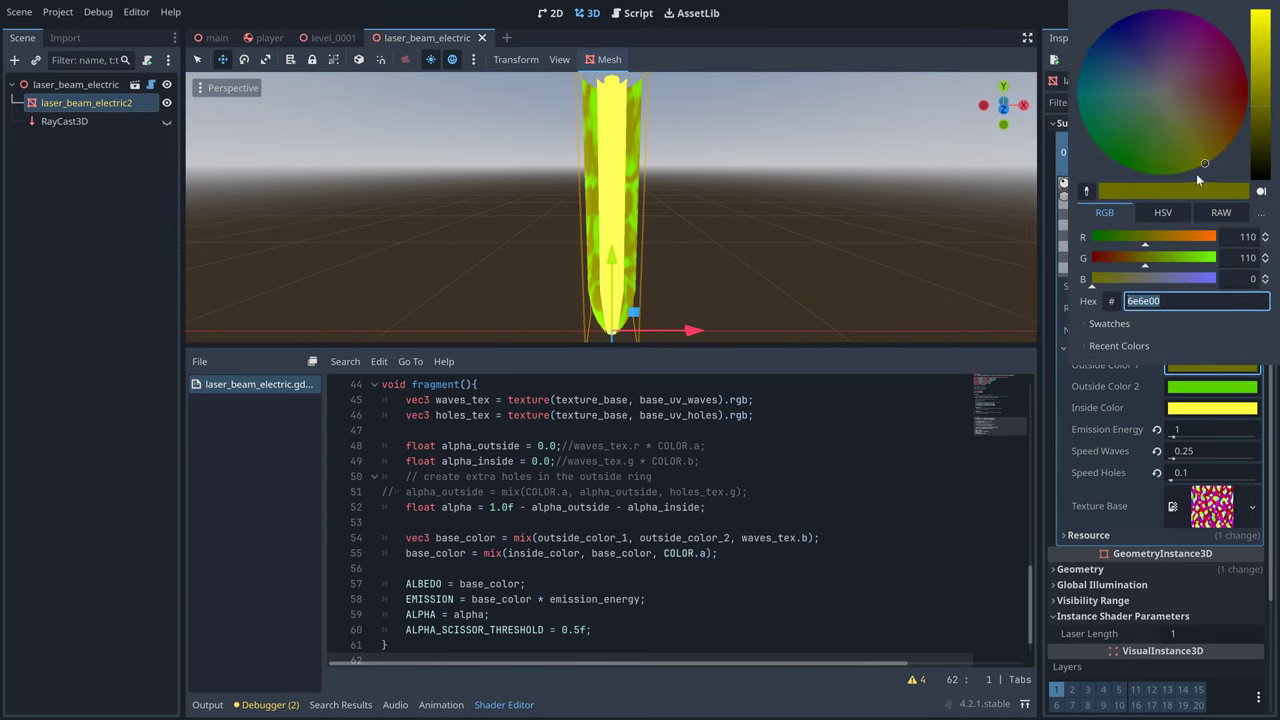
pyautogui.moveTo(1193, 165)
pyautogui.mouseDown()
pyautogui.moveTo(1178, 79)
pyautogui.moveTo(1197, 28)
pyautogui.mouseUp()
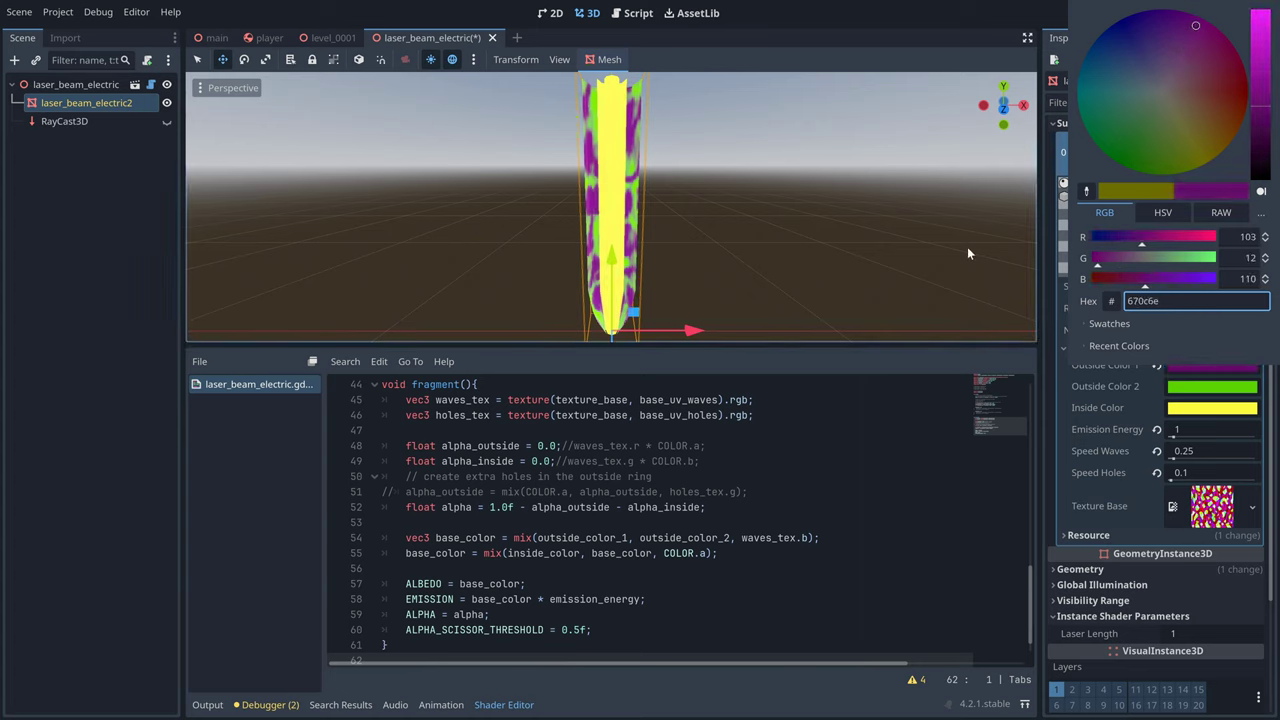
pyautogui.click(971, 284)
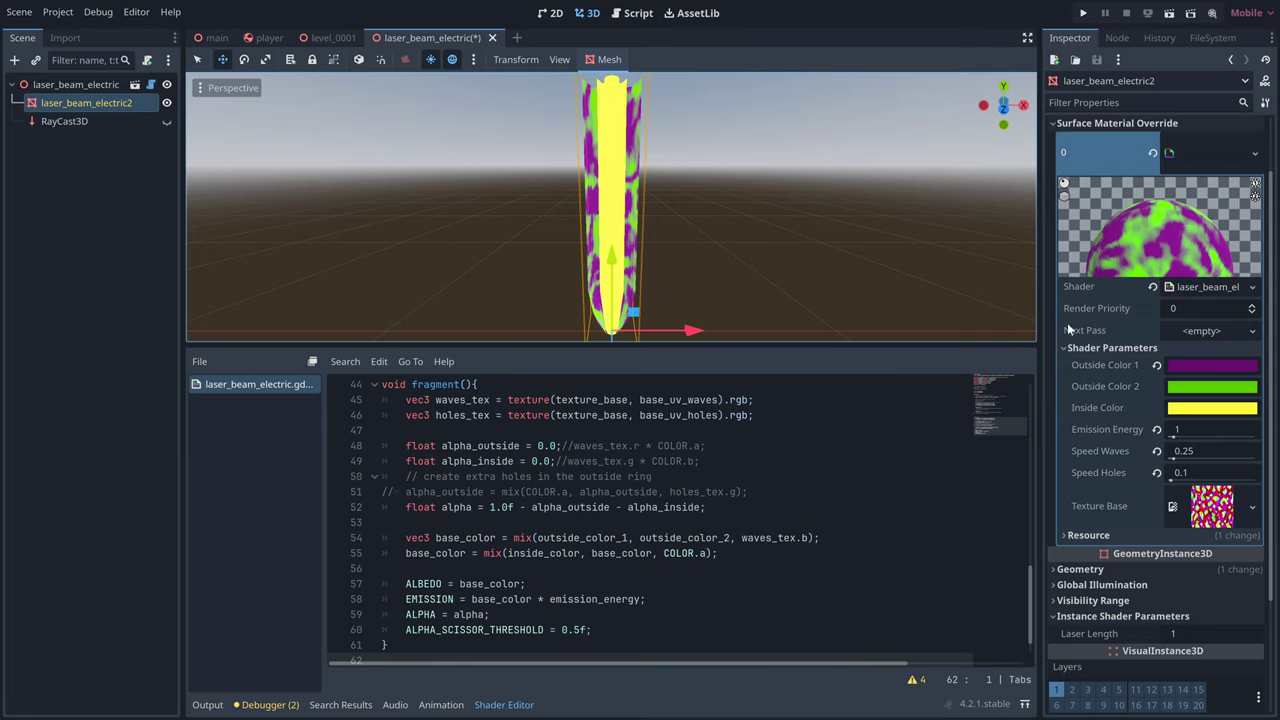
pyautogui.click(1155, 365)
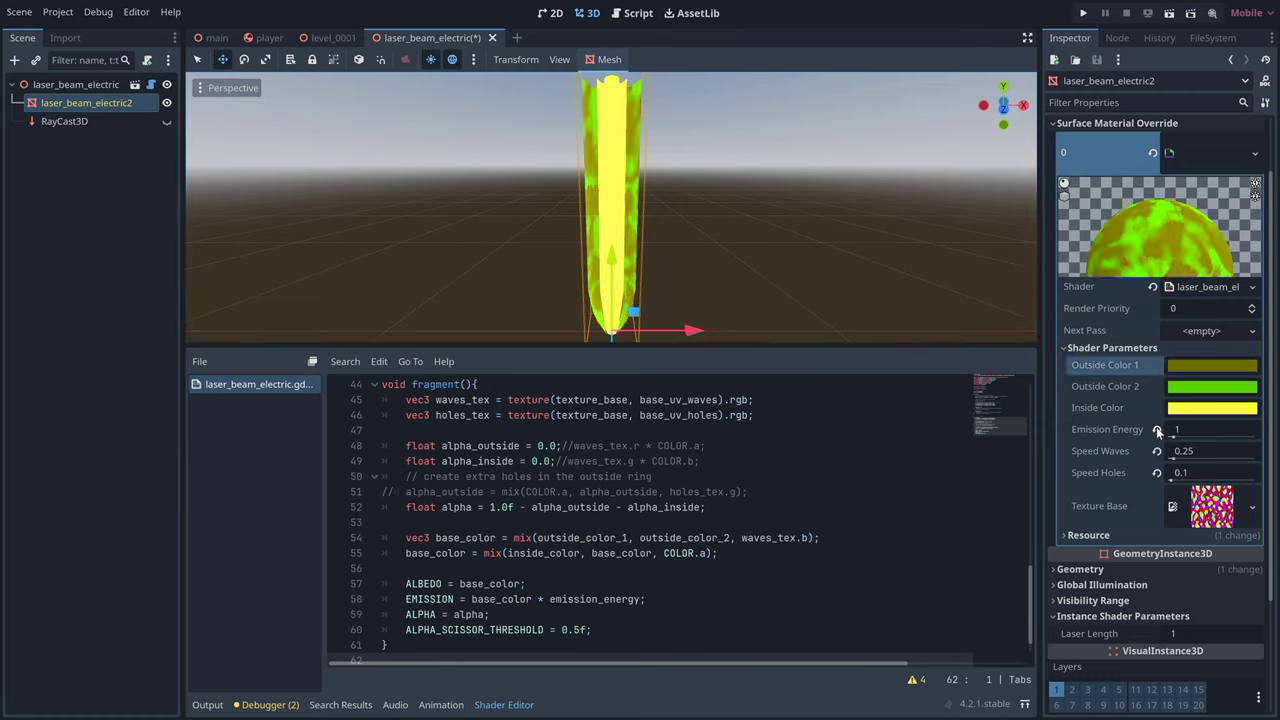
# Reset the laser beam material's Emission Energy to its default of 4
pyautogui.click(1157, 430)
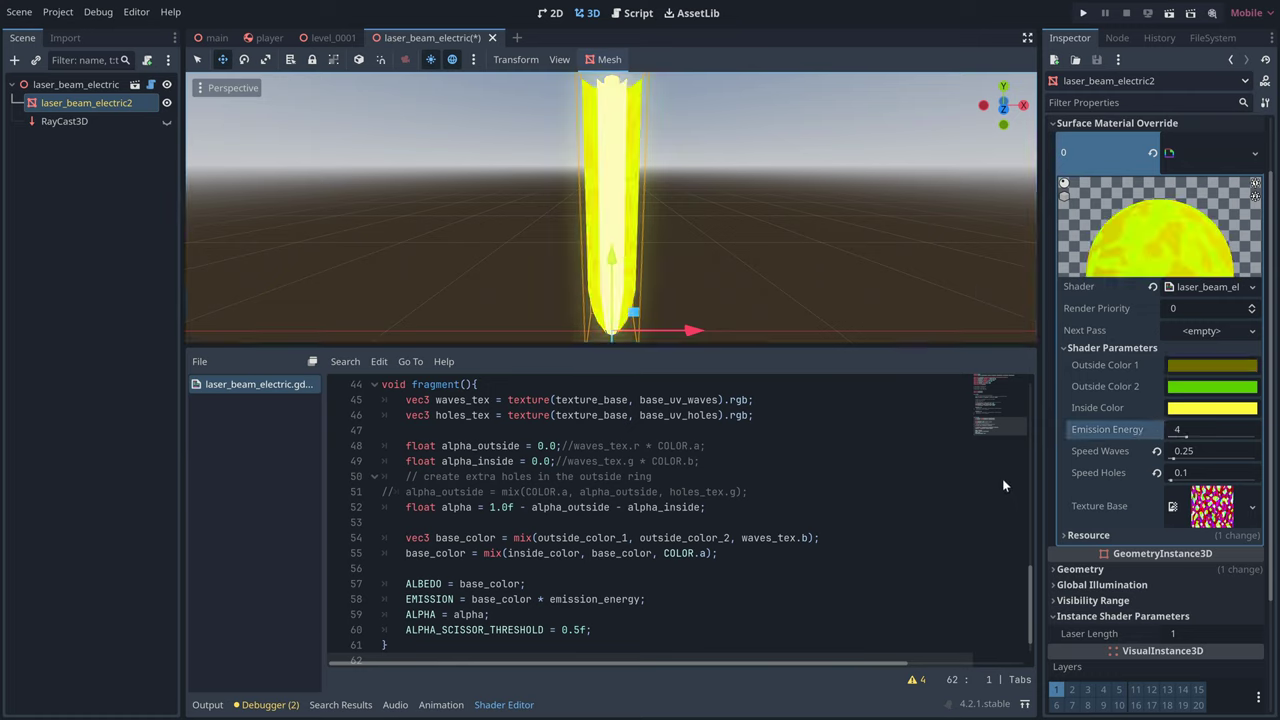
# In the shader's fragment function, set alpha_outside to waves_tex.r * COLOR.a and alpha_inside to waves_tex.g * COLOR.b by removing the 0.0 placeholders
pyautogui.click(557, 446)
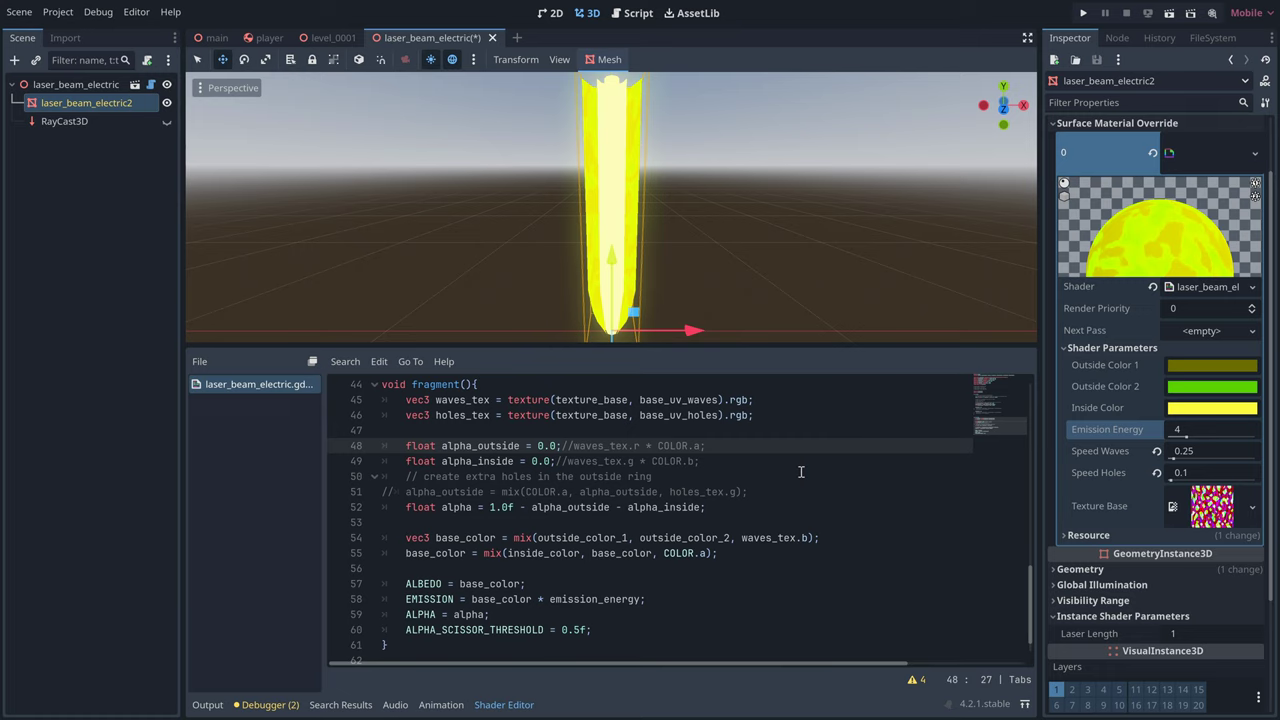
pyautogui.press('Delete')
pyautogui.press('Delete')
pyautogui.press('Delete')
pyautogui.press('Delete')
pyautogui.press('Delete')
pyautogui.press('Delete')
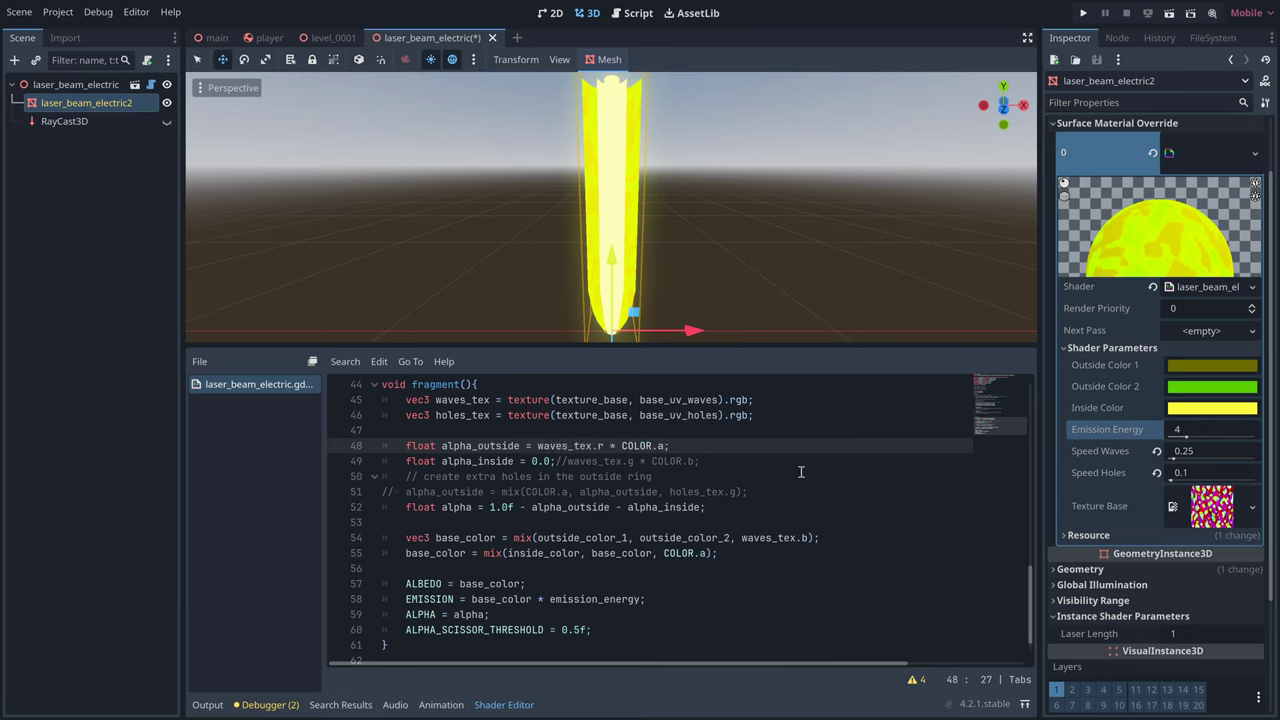
pyautogui.press('Down')
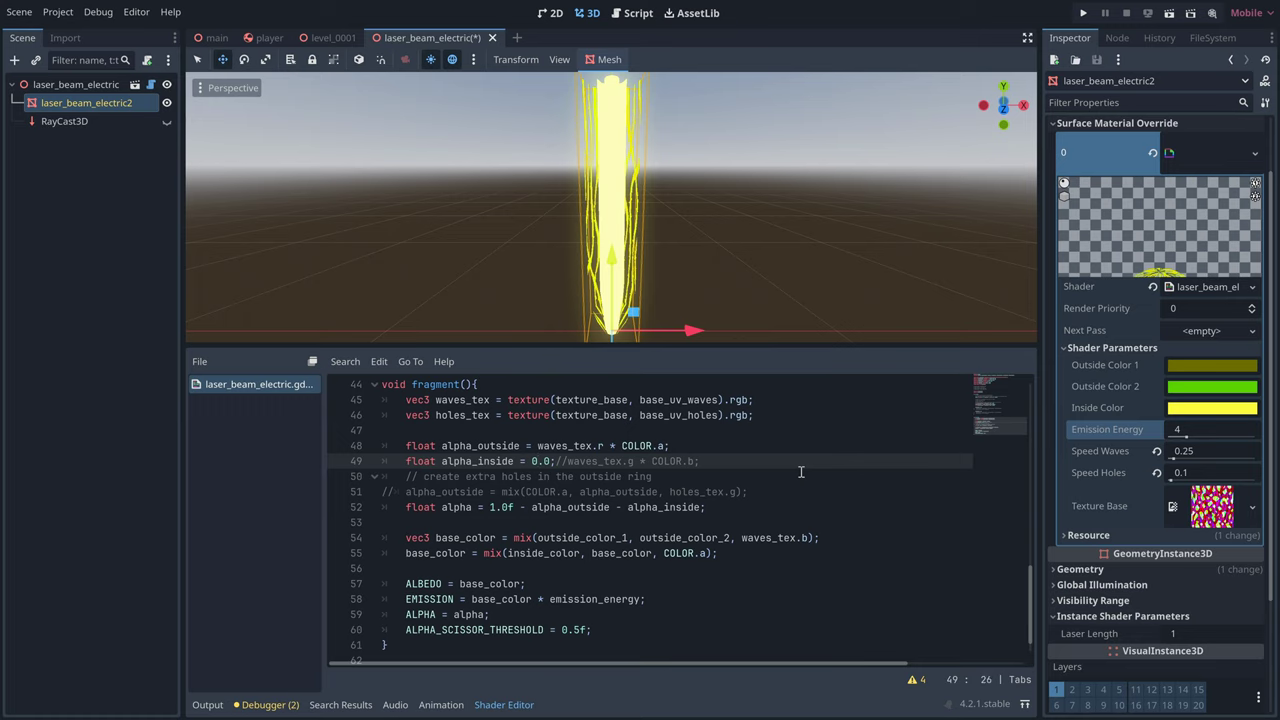
pyautogui.press('Delete')
pyautogui.press('Delete')
pyautogui.press('Delete')
pyautogui.press('Delete')
pyautogui.press('Delete')
pyautogui.press('Delete')
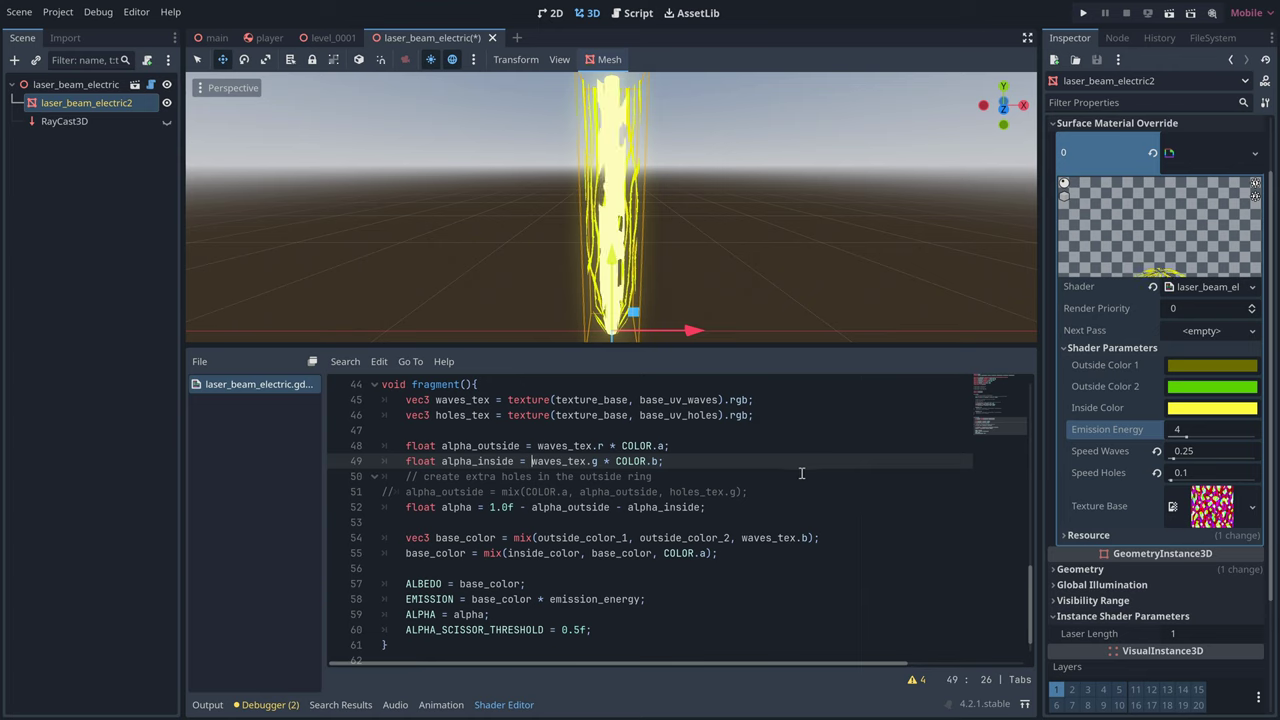
# Uncomment the shader line that mixes COLOR.a and alpha_outside by holes_tex.g to create extra holes in the outside ring
pyautogui.press('Down')
pyautogui.press('Down')
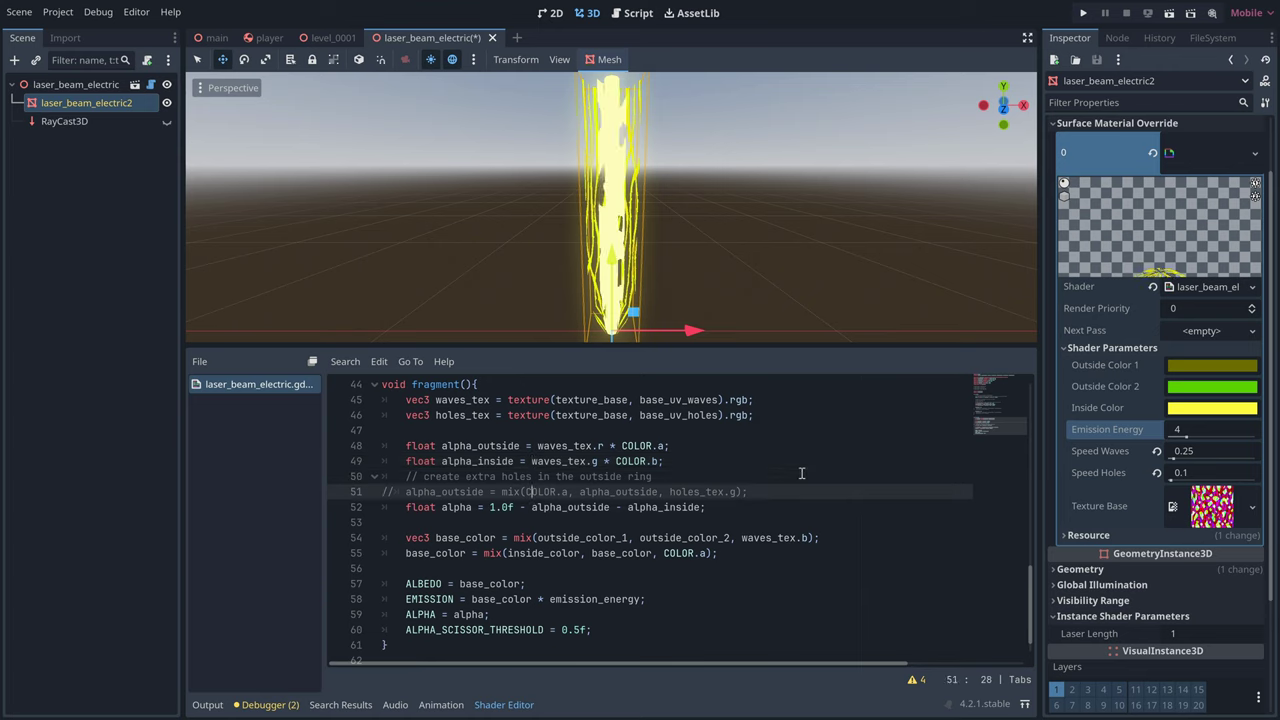
pyautogui.press('Home')
pyautogui.press('Delete')
pyautogui.press('Delete')
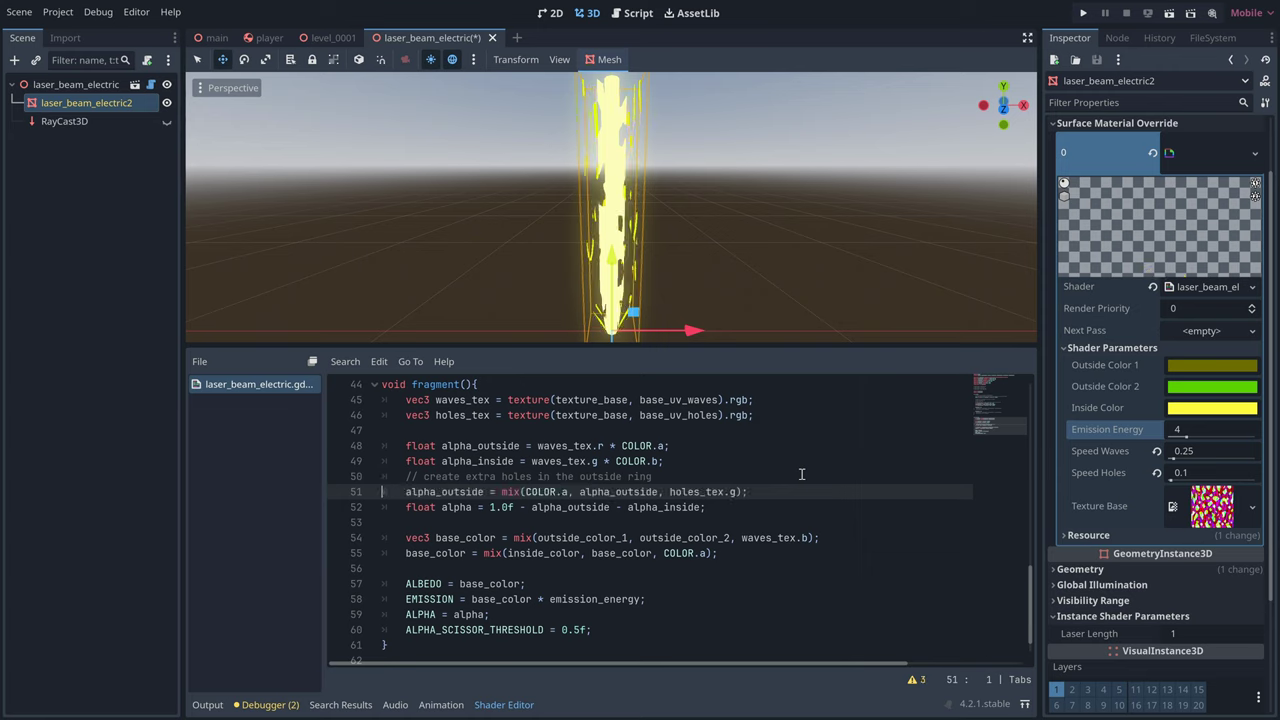
# Review the shader's vertex function and set the beam's Laser Length instance shader parameter to 20
pyautogui.moveTo(1027, 598); pyautogui.dragTo(1032, 437)
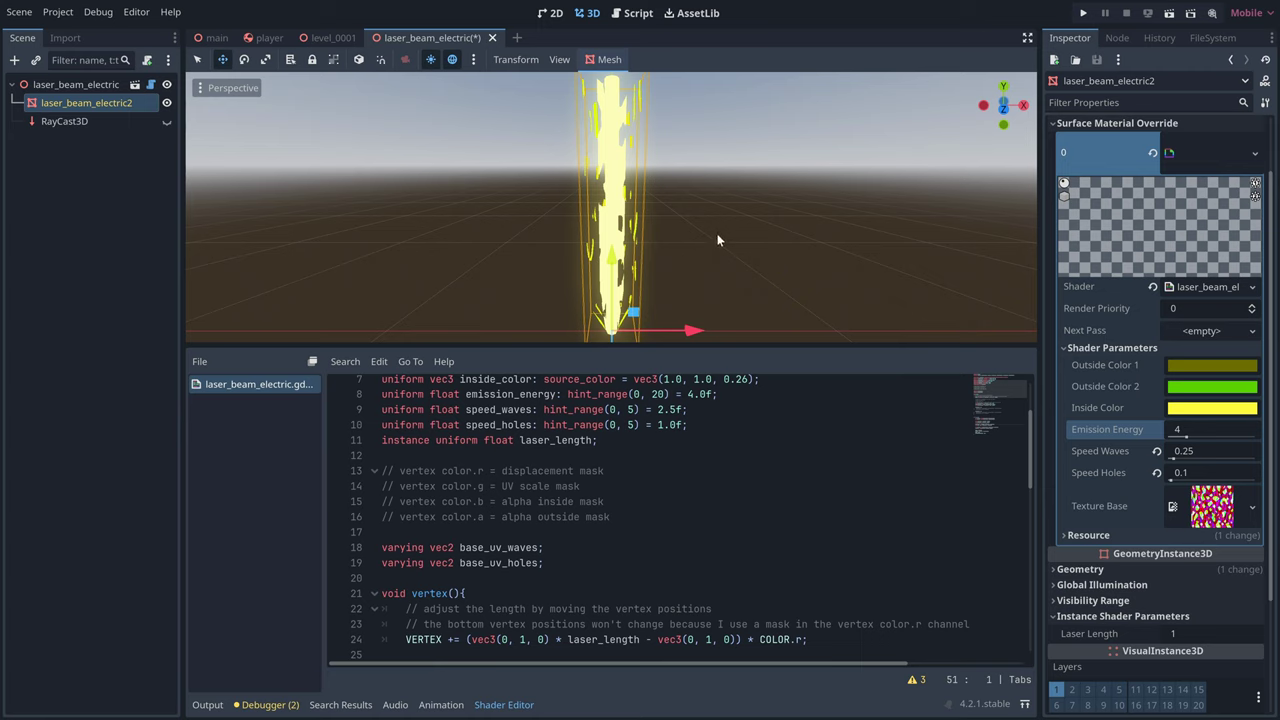
pyautogui.scroll(-4, 717, 240)
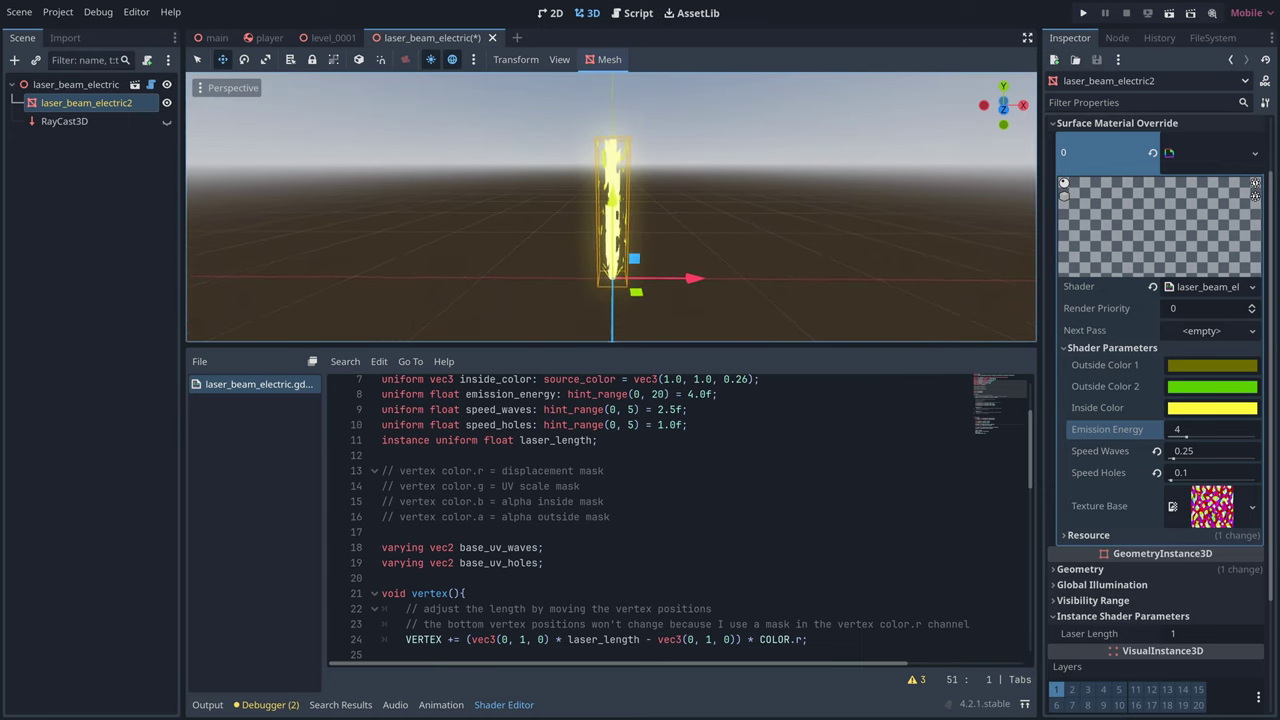
pyautogui.keyDown('shift'); pyautogui.moveTo(717, 207); pyautogui.dragTo(717, 270, button='middle'); pyautogui.keyUp('shift')
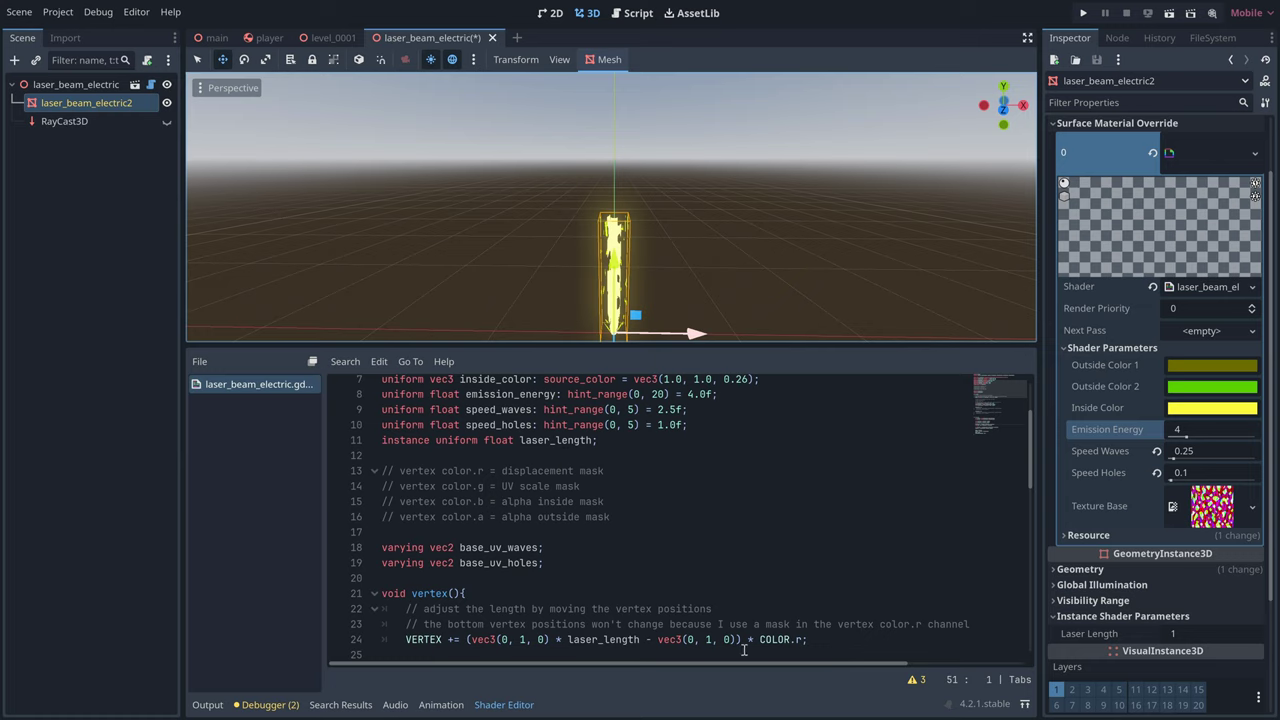
pyautogui.click(1224, 634)
pyautogui.write('20')
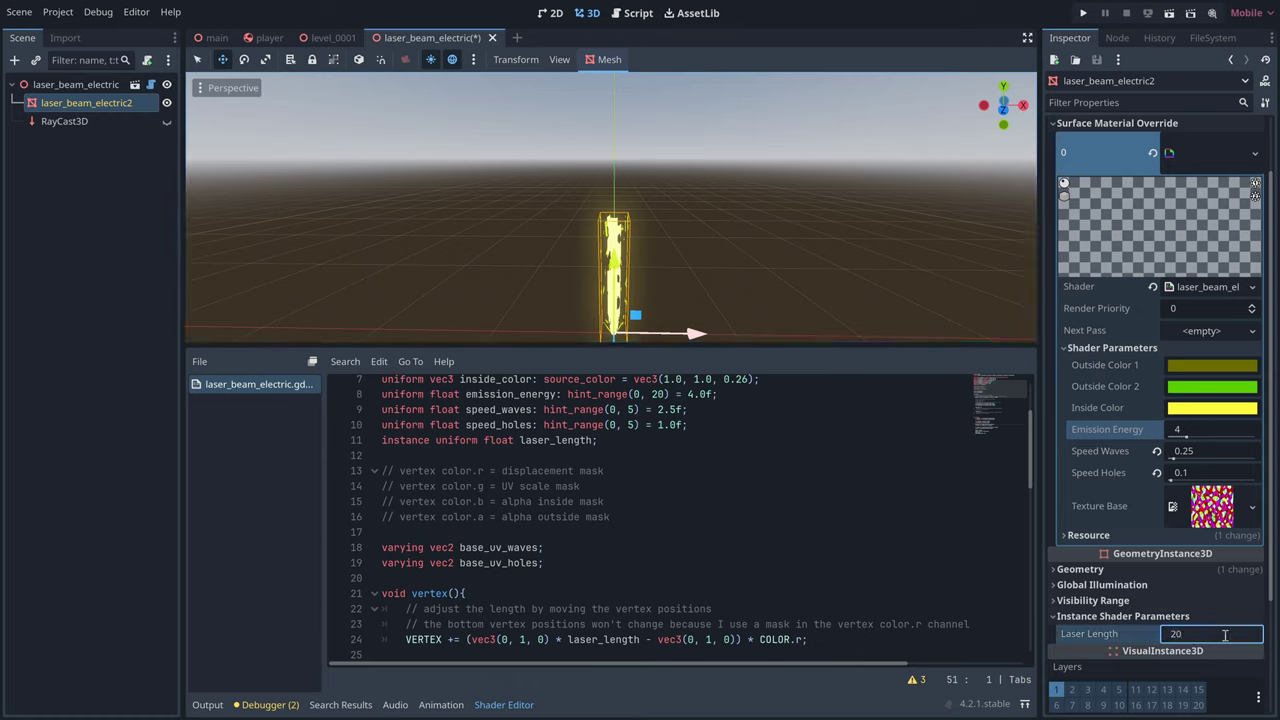
pyautogui.press('Return')
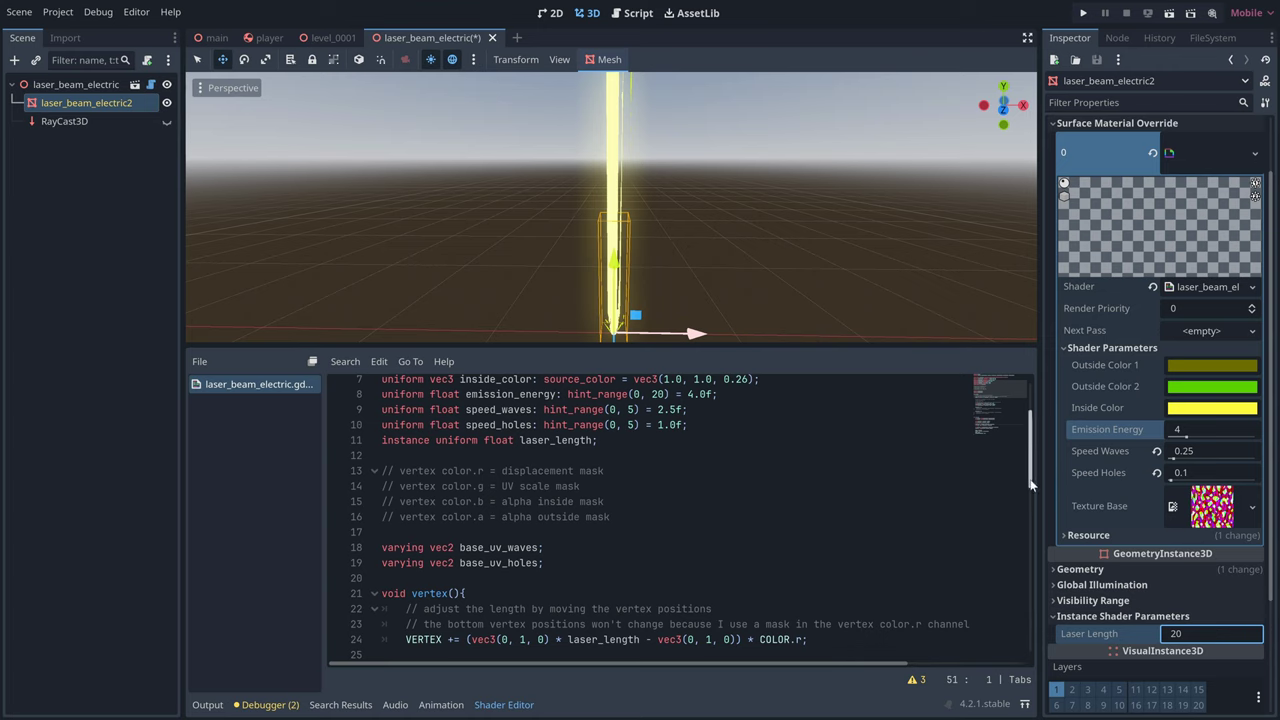
# Uncomment the two vertex-function lines that scale base_uv_waves.y and base_uv_holes.y by laser_length_scale and subtract laser_scale_offset
pyautogui.moveTo(1028, 451); pyautogui.dragTo(1040, 528)
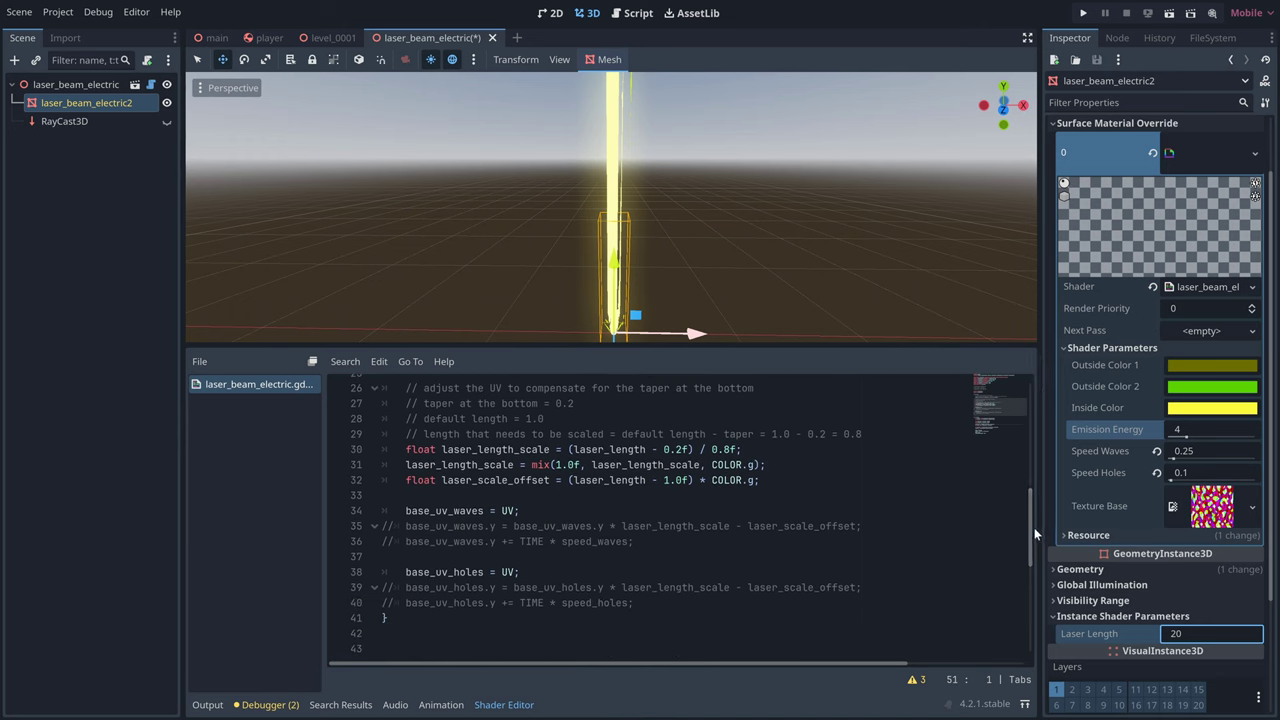
pyautogui.click(383, 526)
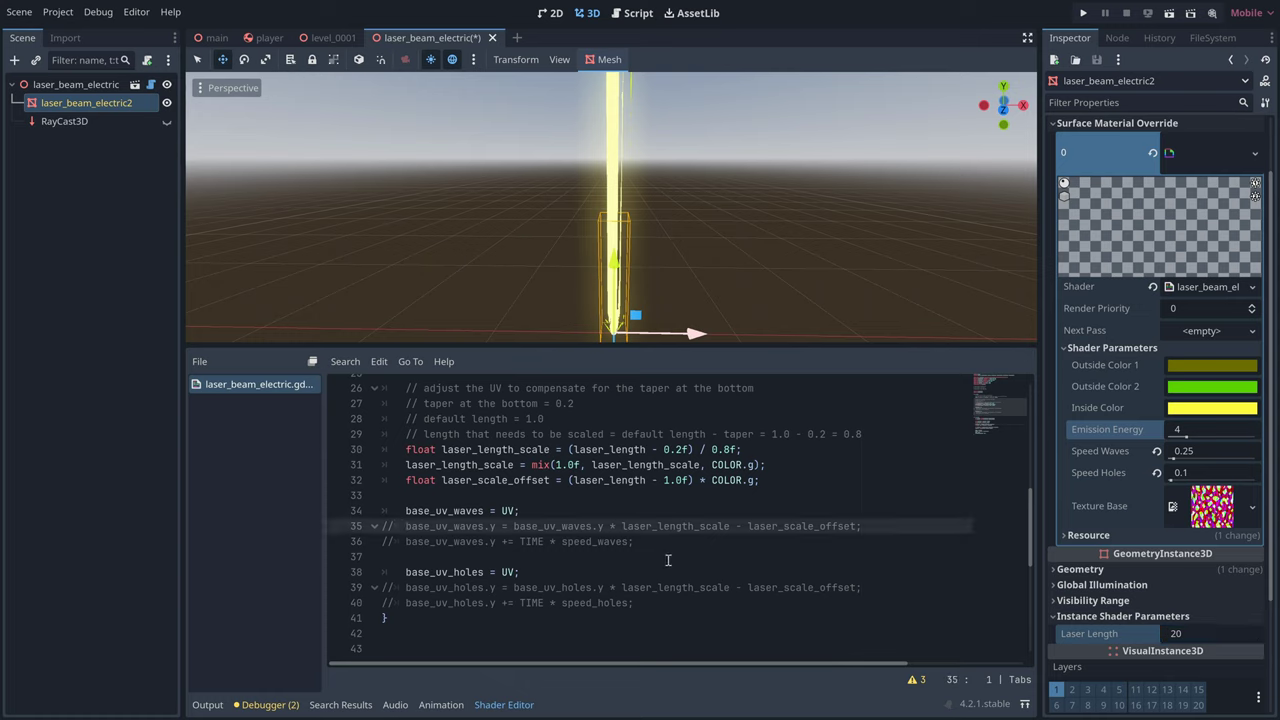
pyautogui.hotkey('ctrl', 'k')
pyautogui.press('Down')
pyautogui.press('Down')
pyautogui.press('Down')
pyautogui.press('Down')
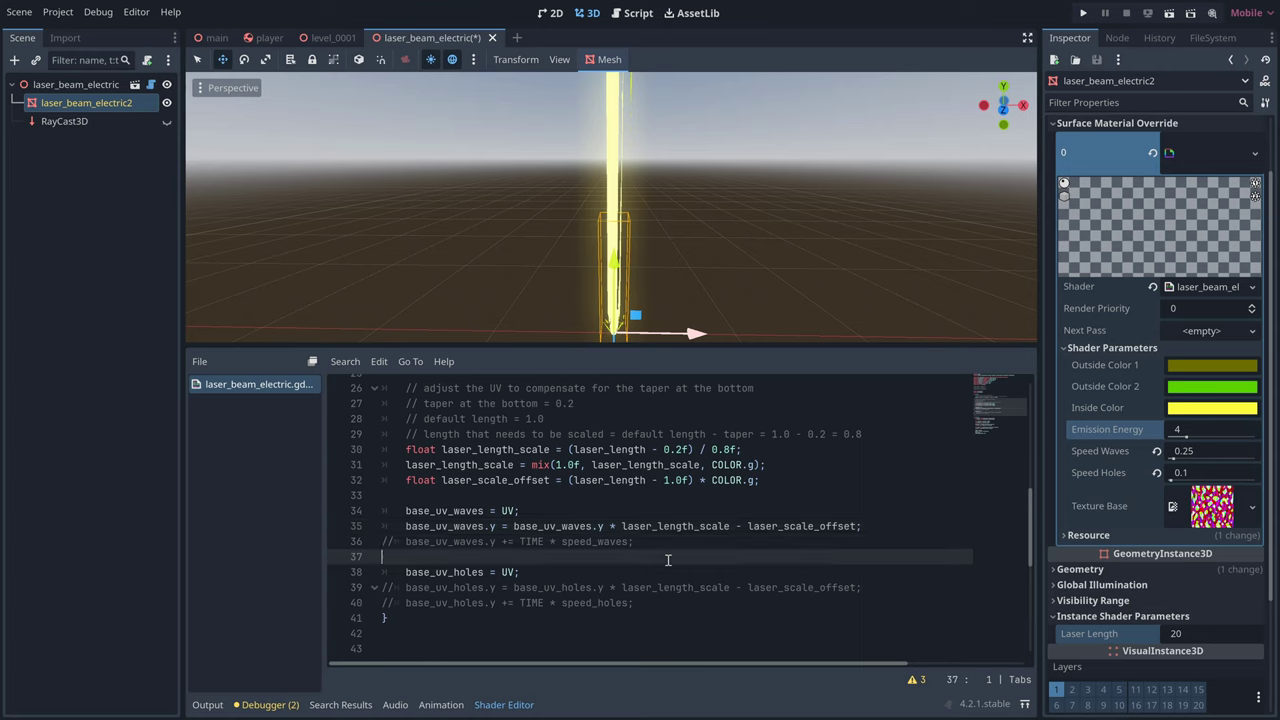
pyautogui.hotkey('ctrl', 'k')
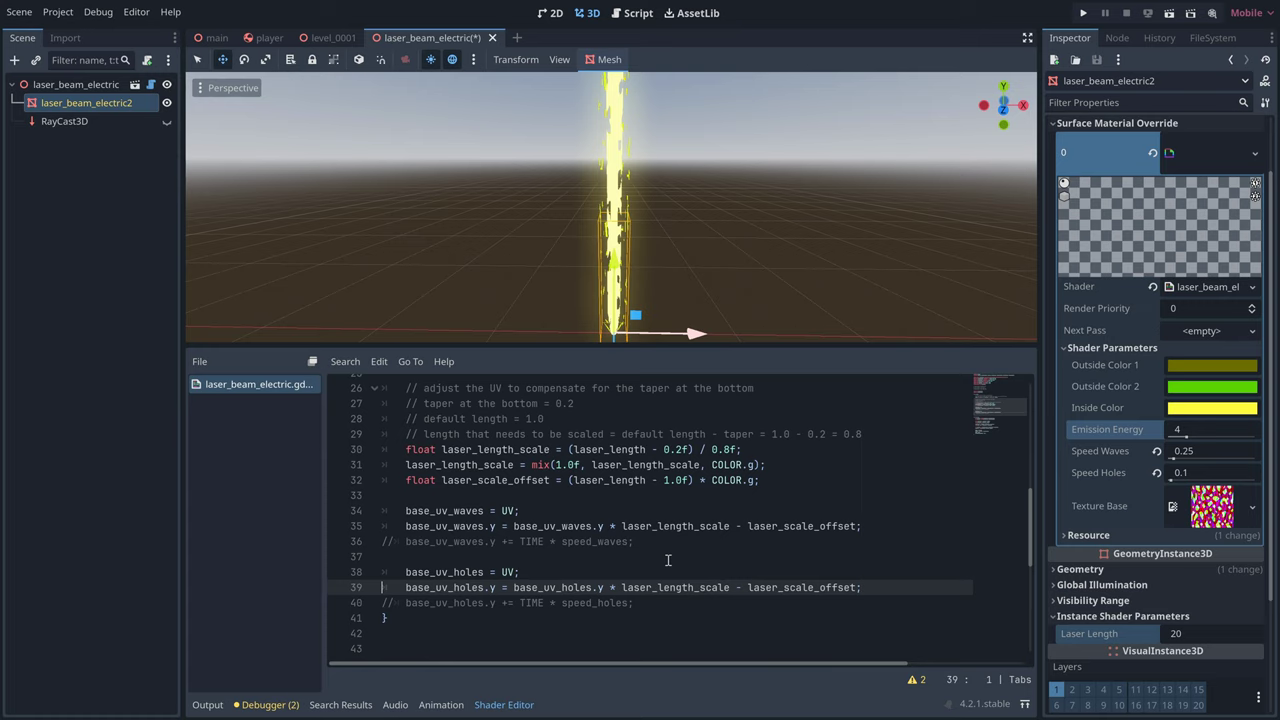
# Uncomment the lines adding TIME * speed_waves to base_uv_waves.y and TIME * speed_holes to base_uv_holes.y
pyautogui.press('Up')
pyautogui.press('Up')
pyautogui.press('Up')
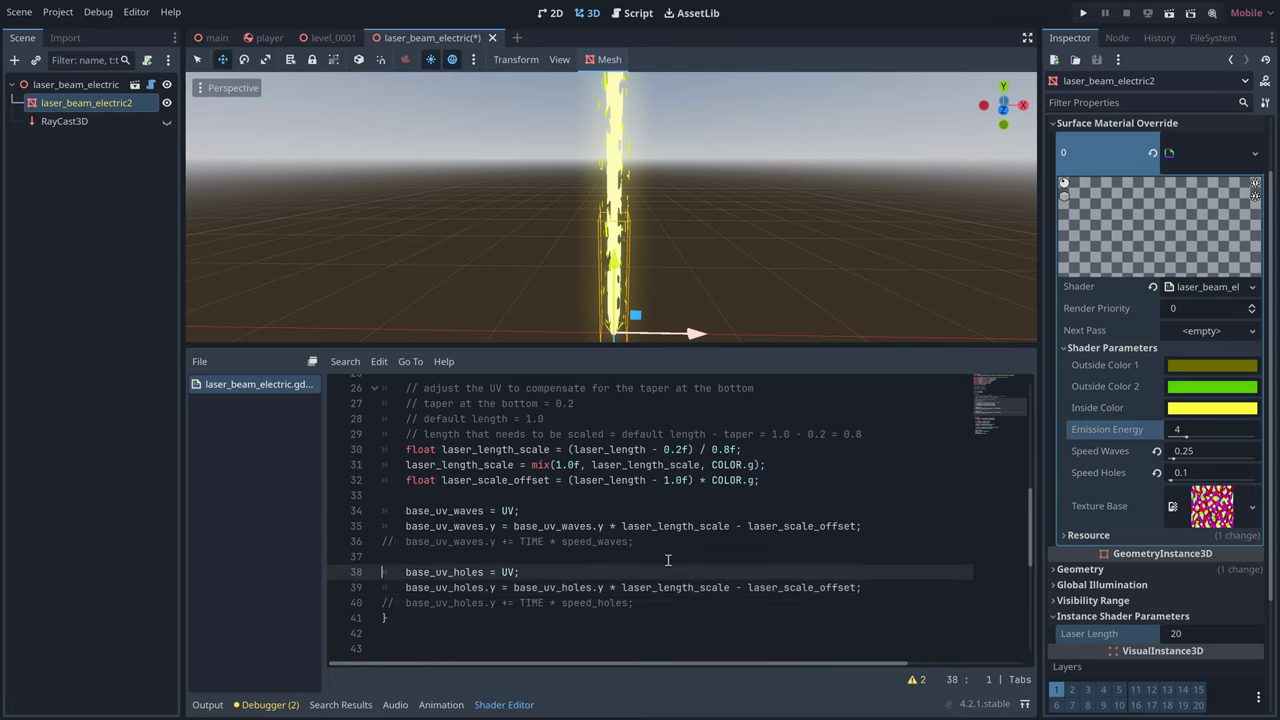
pyautogui.hotkey('ctrl', 'k')
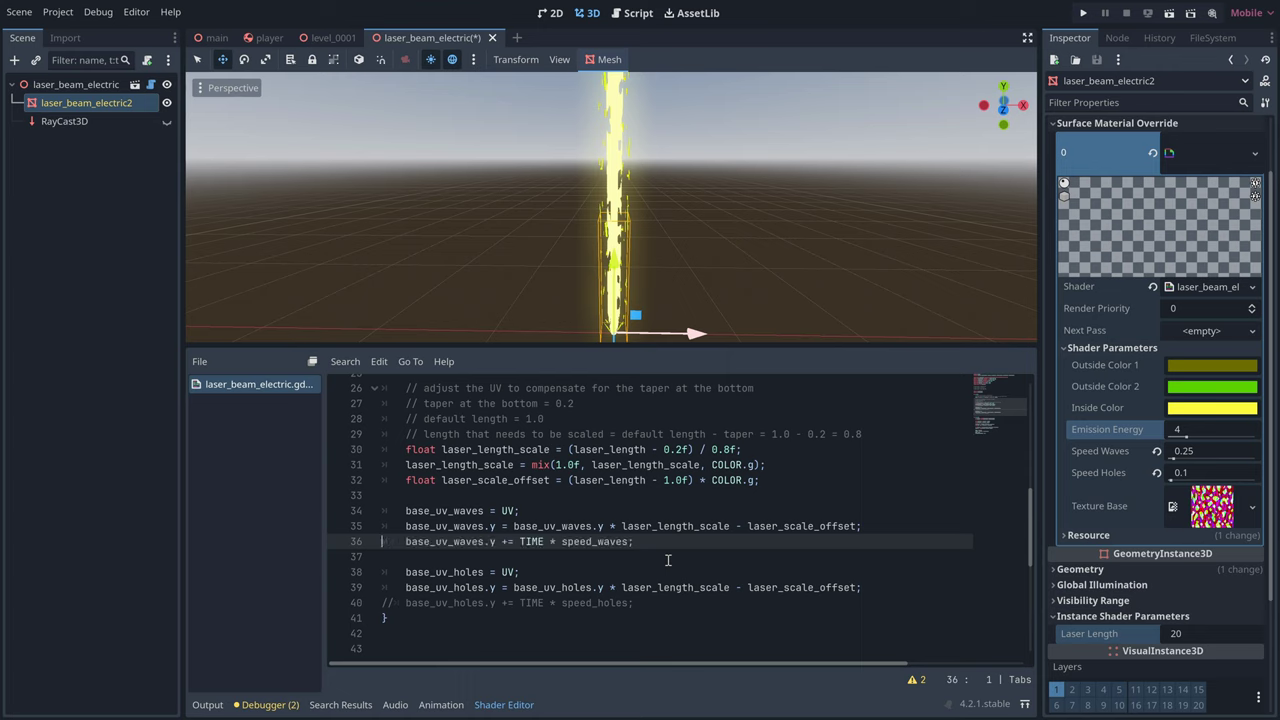
pyautogui.press('Down')
pyautogui.press('Down')
pyautogui.press('Down')
pyautogui.press('Down')
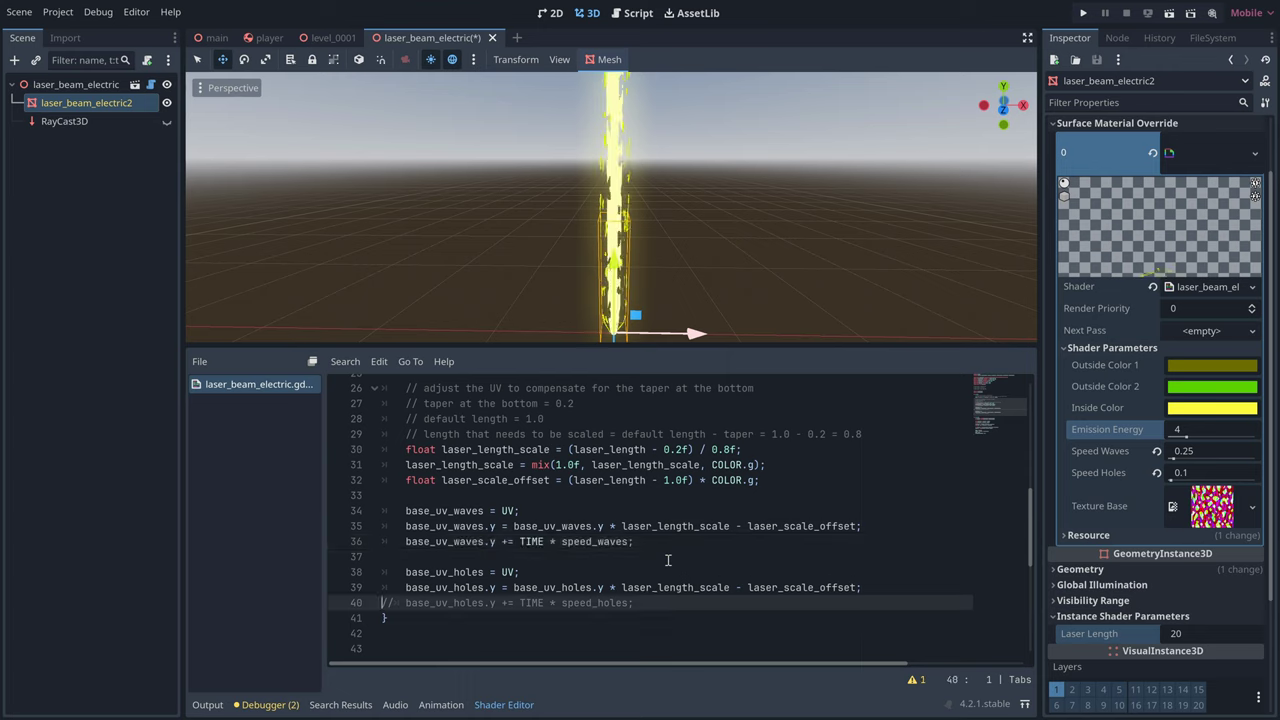
pyautogui.hotkey('ctrl', 'k')
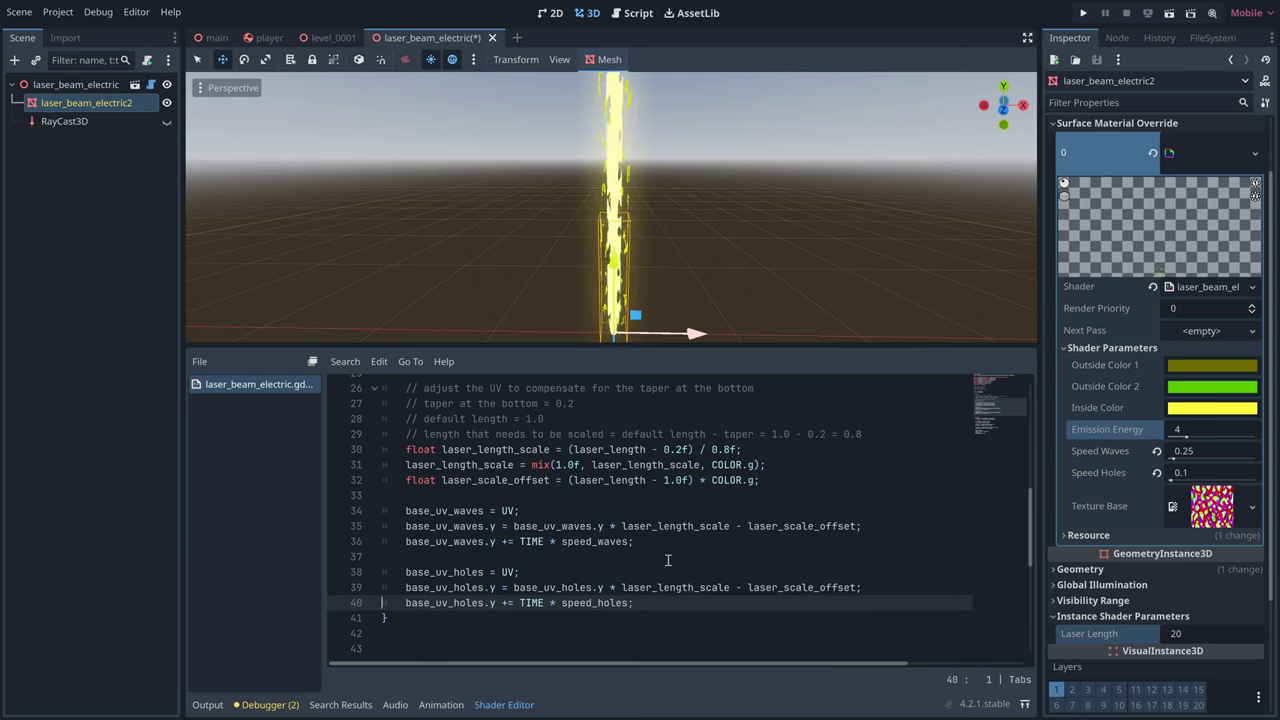
# Reset Speed Waves to its default of 2.5 and Speed Holes to 1, and inspect the animated beam in the enlarged 3D view
pyautogui.click(1157, 451)
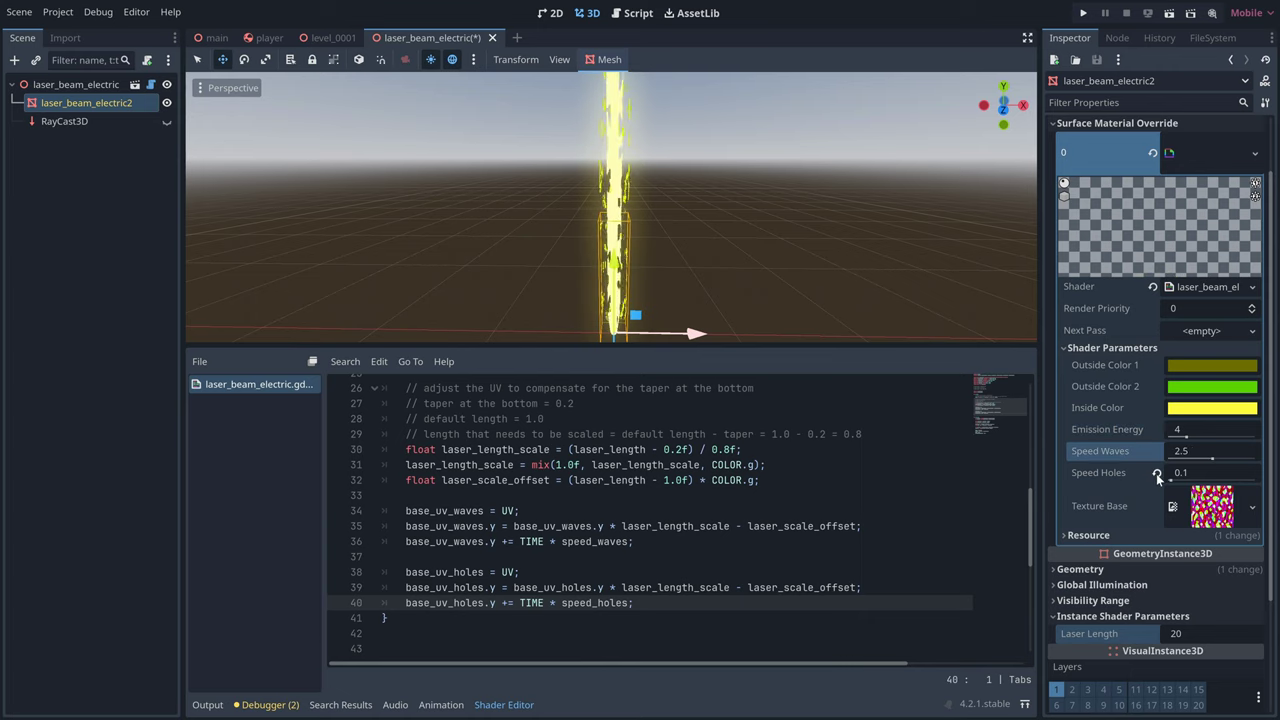
pyautogui.click(1157, 473)
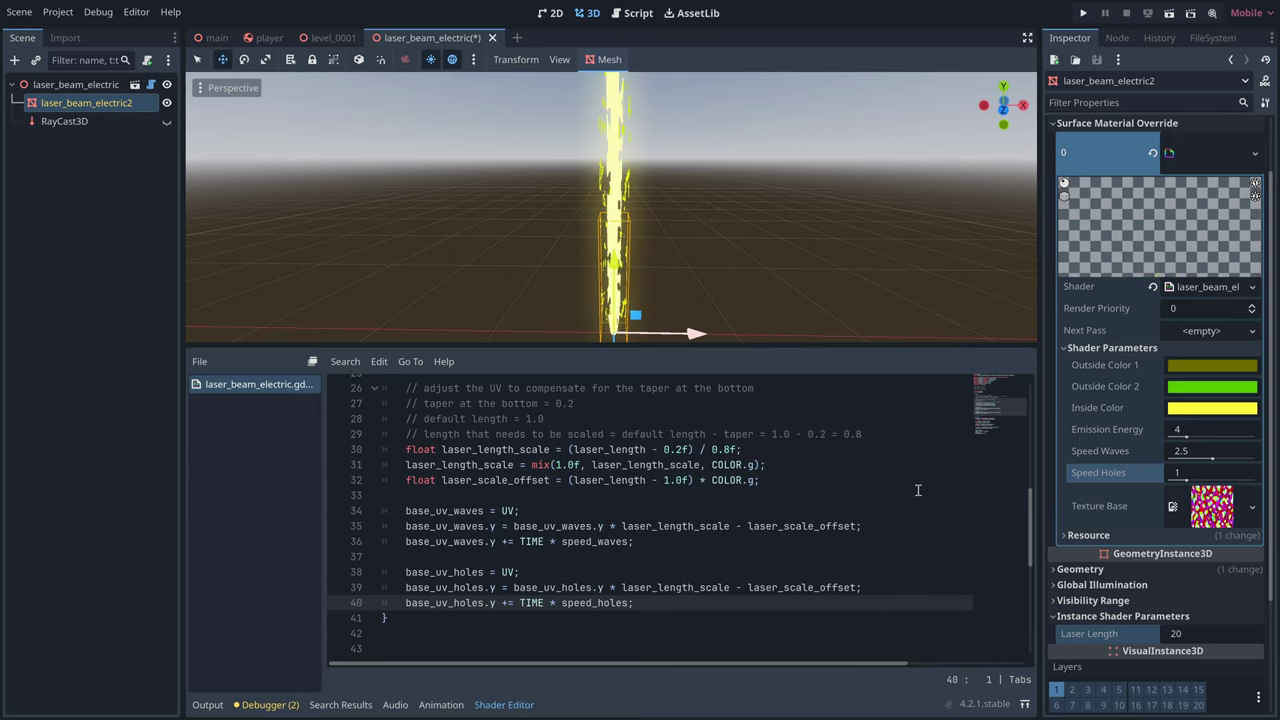
pyautogui.click(505, 705)
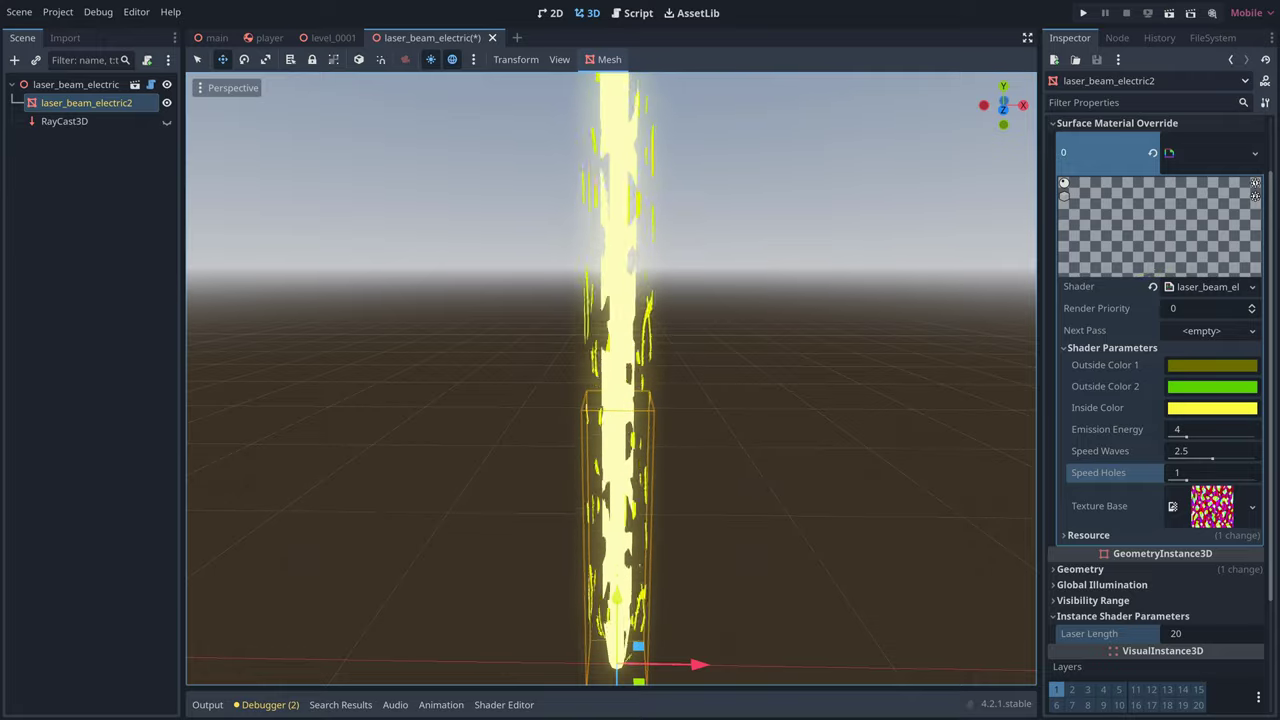
pyautogui.press('s')
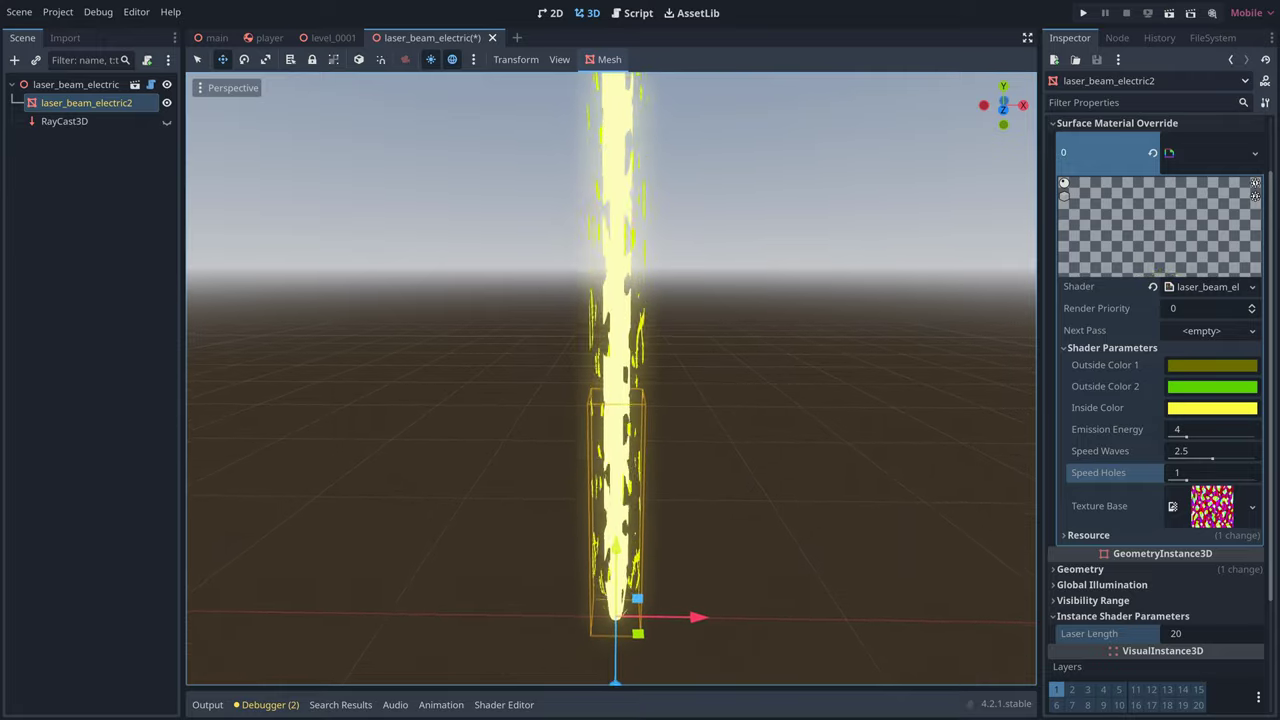
pyautogui.press('e')
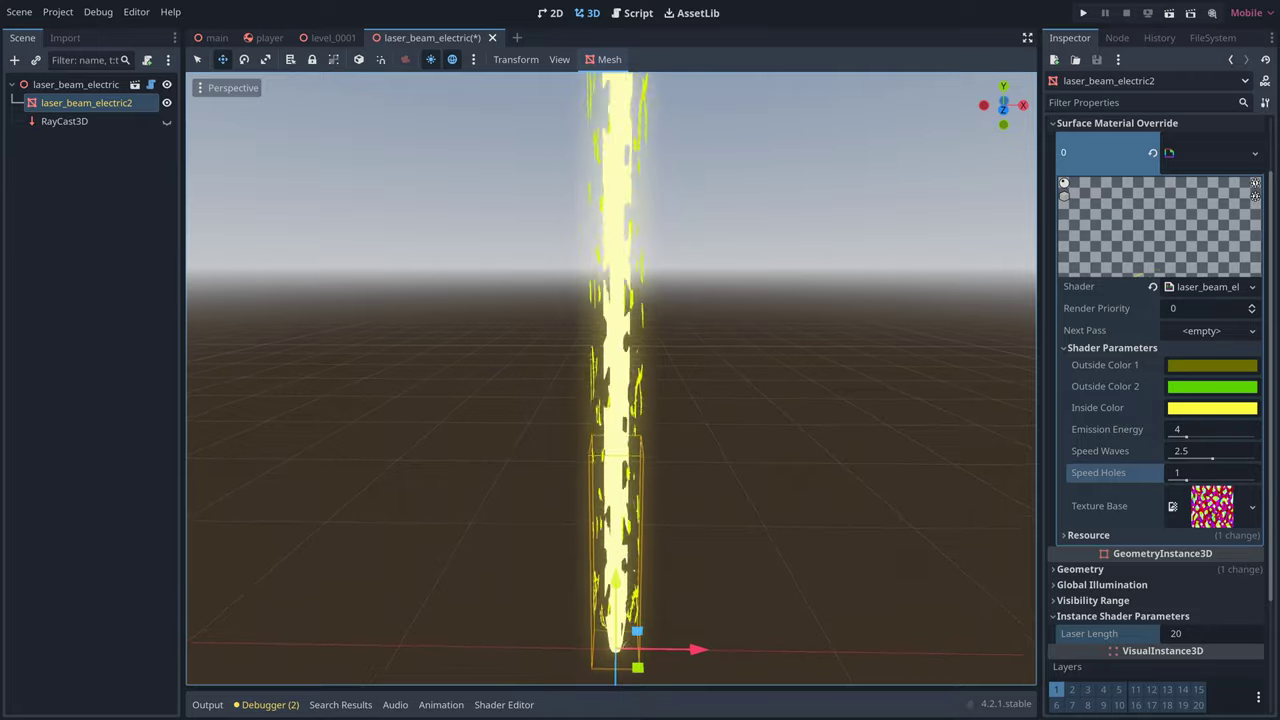
pyautogui.press('w')
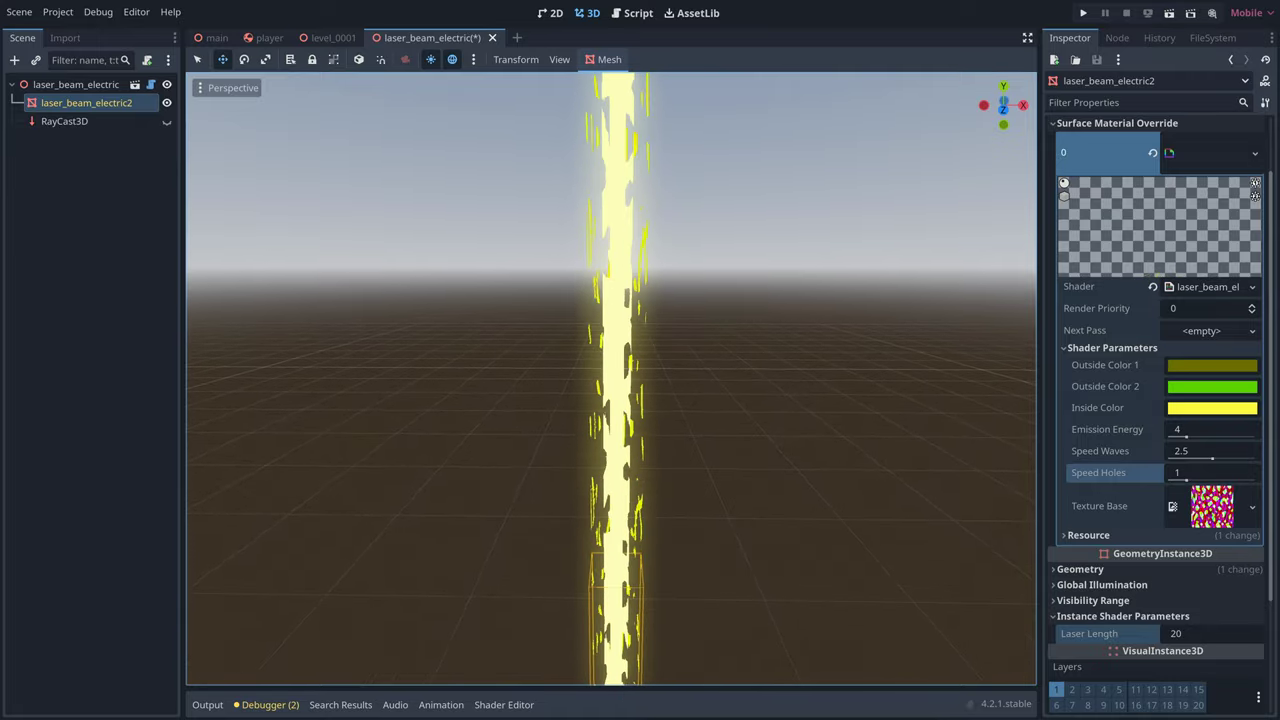
pyautogui.moveTo(611, 378); pyautogui.dragTo(607, 334, button='right')
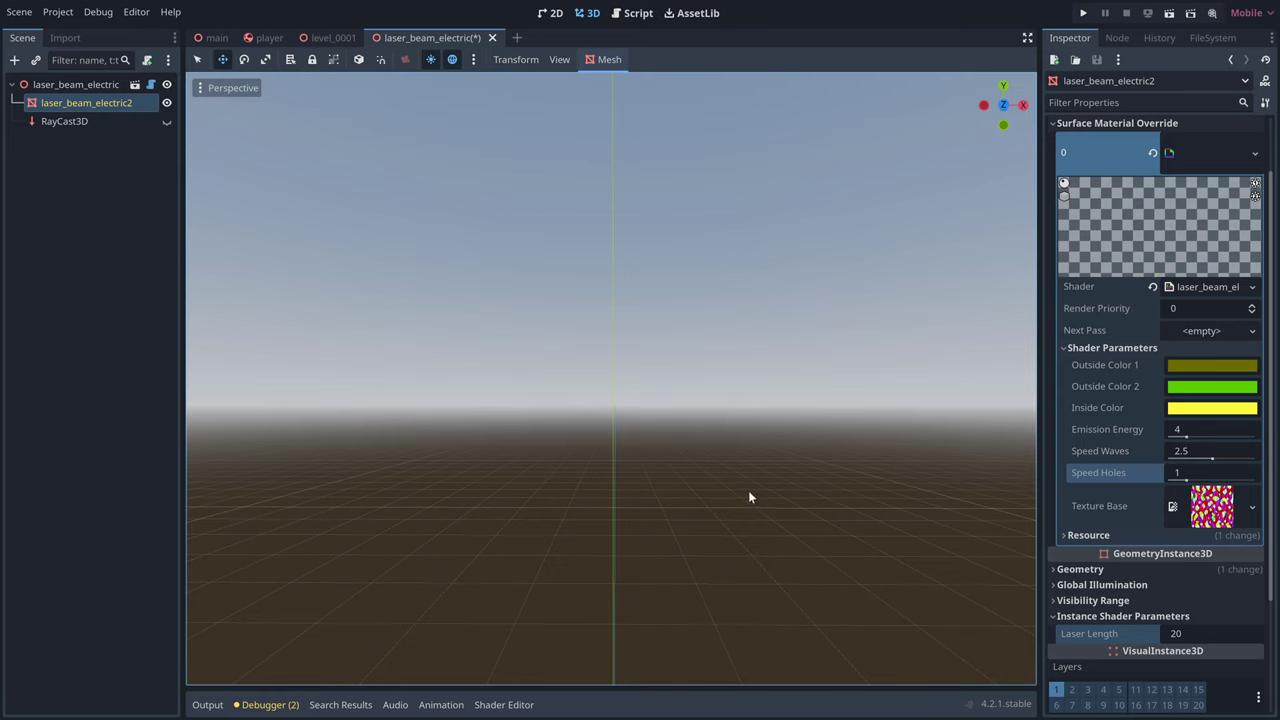
# Open the laser_beam_electric.gd script and reveal the beam mesh's Custom AABB geometry settings
pyautogui.click(638, 14)
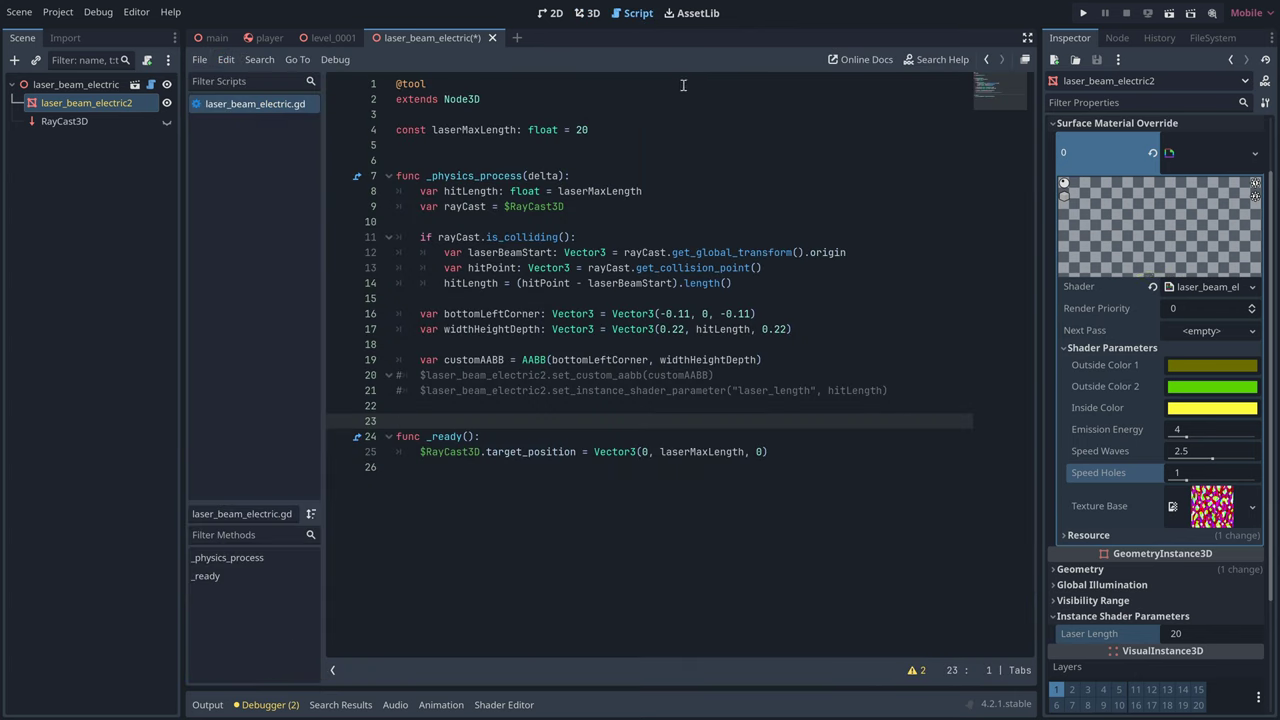
pyautogui.click(1056, 569)
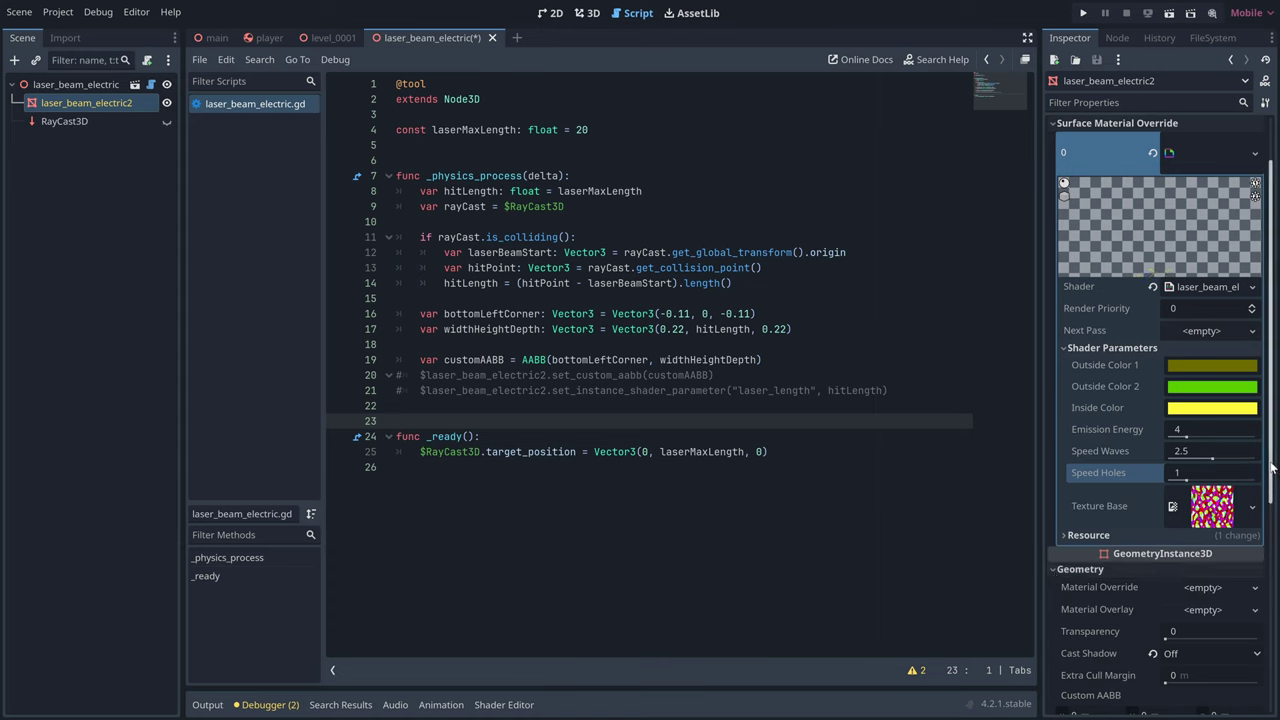
pyautogui.moveTo(1270, 487); pyautogui.dragTo(1275, 597)
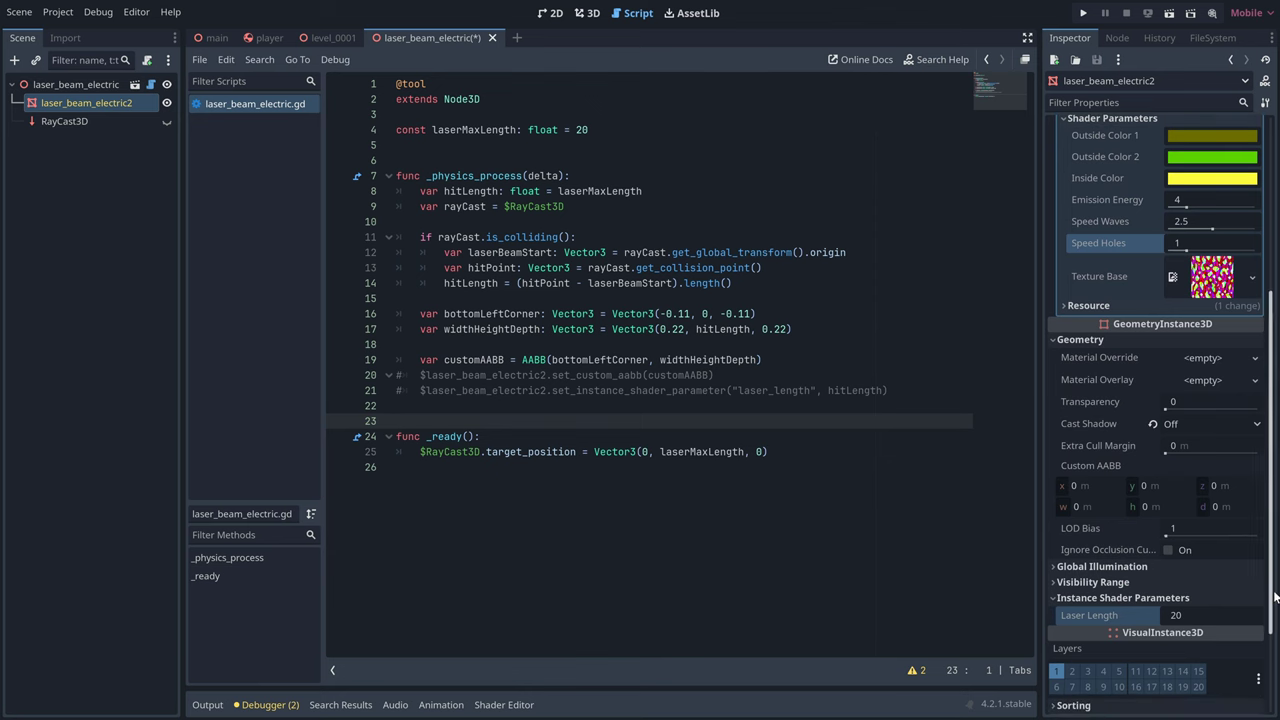
pyautogui.moveTo(1088, 467)
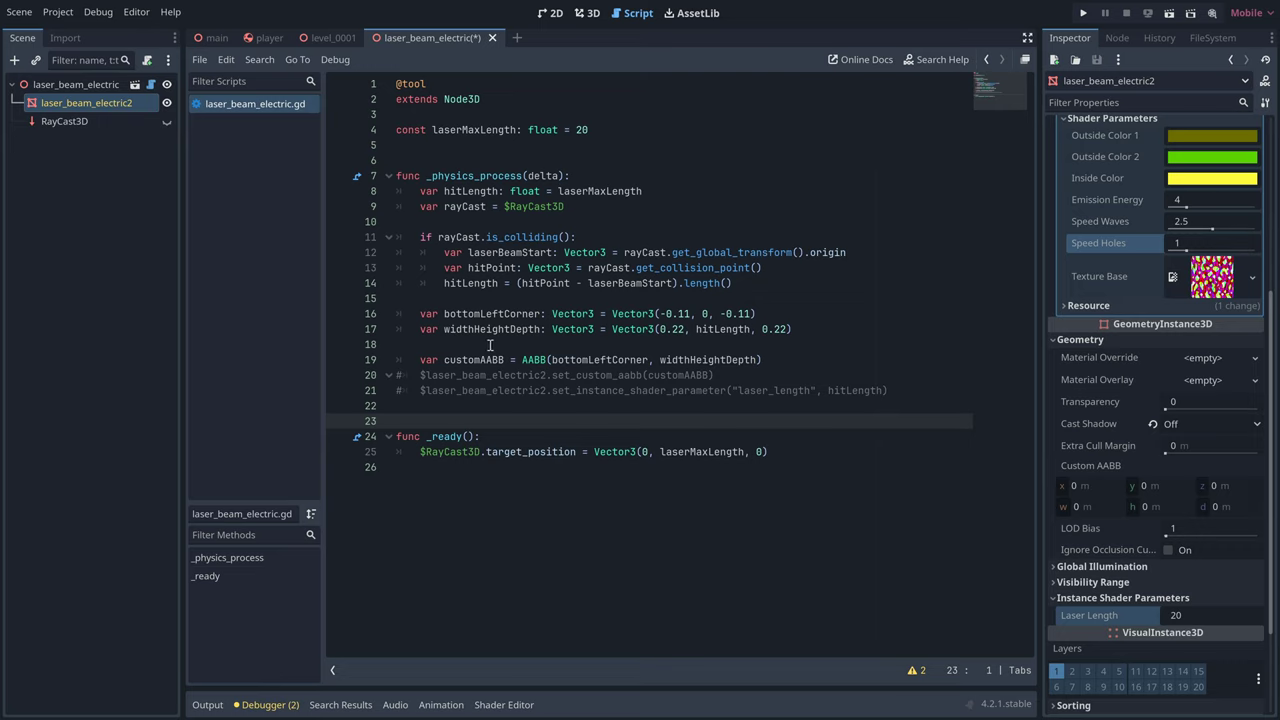
# In _physics_process, uncomment the set_custom_aabb(customAABB) call and the set_instance_shader_parameter("laser_length", hitLength) call on laser_beam_electric2
pyautogui.press('Up')
pyautogui.press('Up')
pyautogui.press('Up')
pyautogui.press('Right')
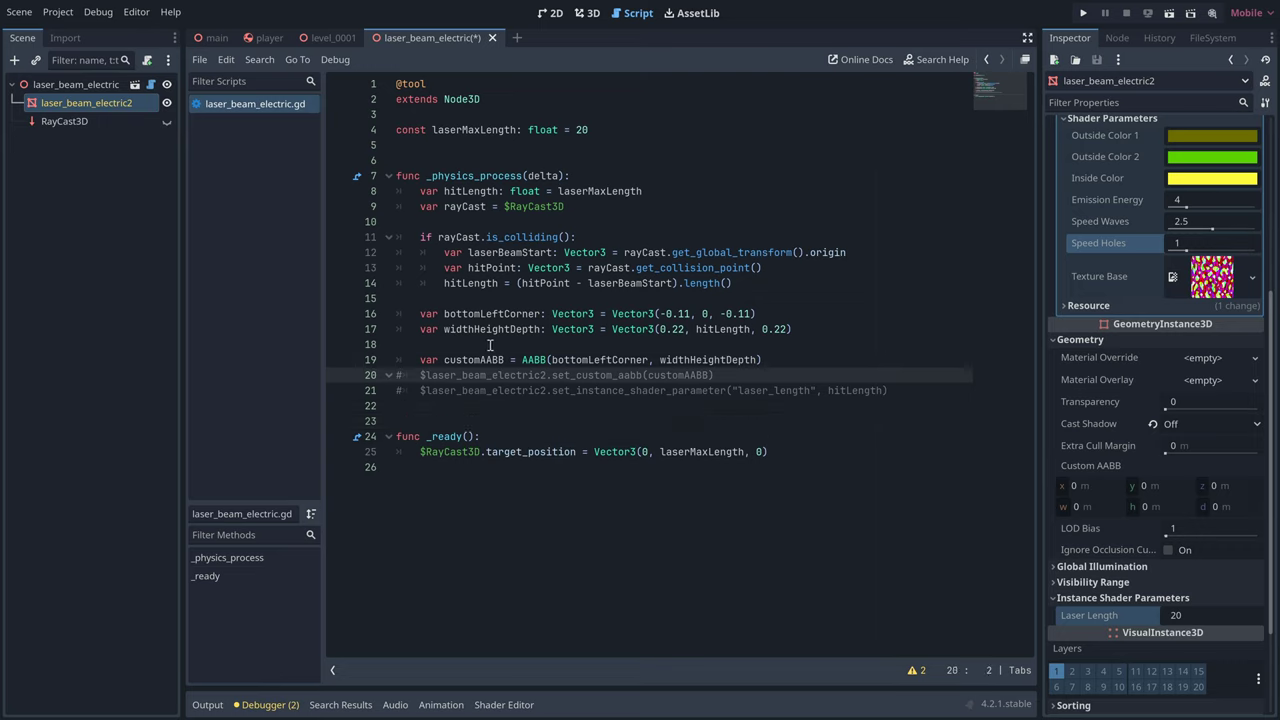
pyautogui.press('BackSpace')
pyautogui.press('Down')
pyautogui.hotkey('ctrl', 'k')
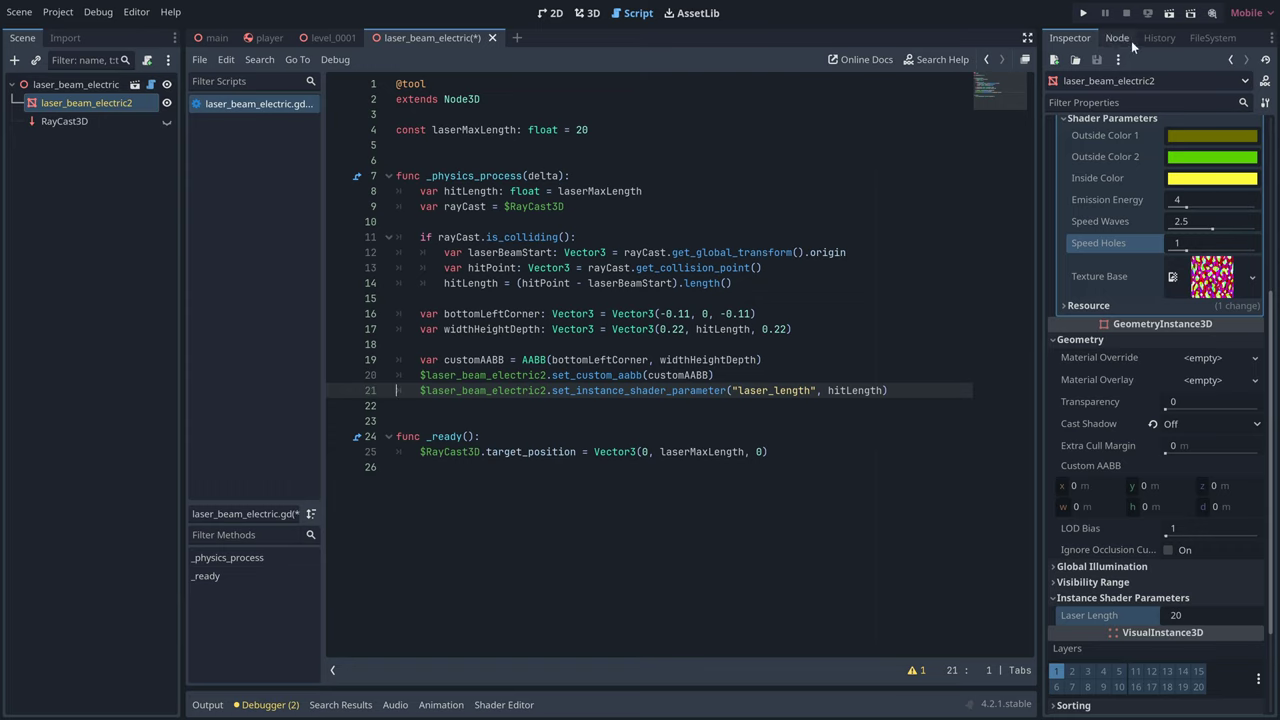
# Save and apply the script changes by running the current scene, close the game window, and inspect the beam in the enlarged 3D view
pyautogui.click(1170, 14)
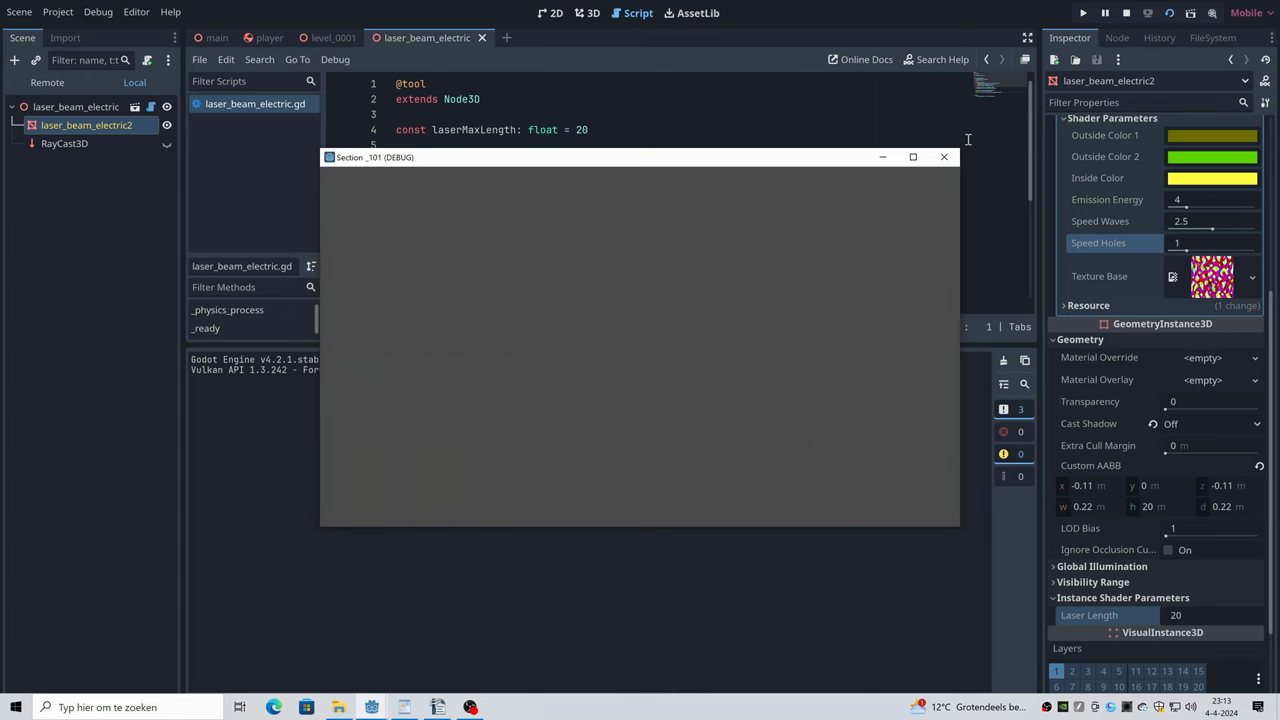
pyautogui.click(945, 158)
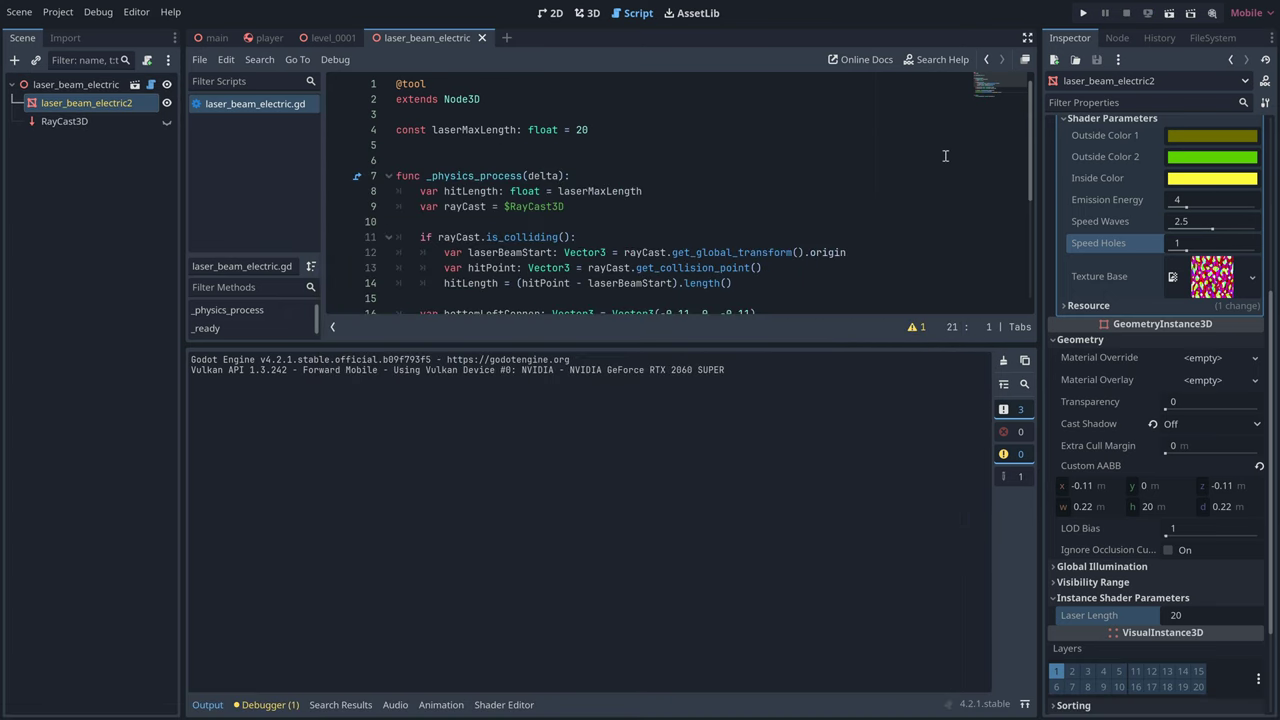
pyautogui.click(589, 13)
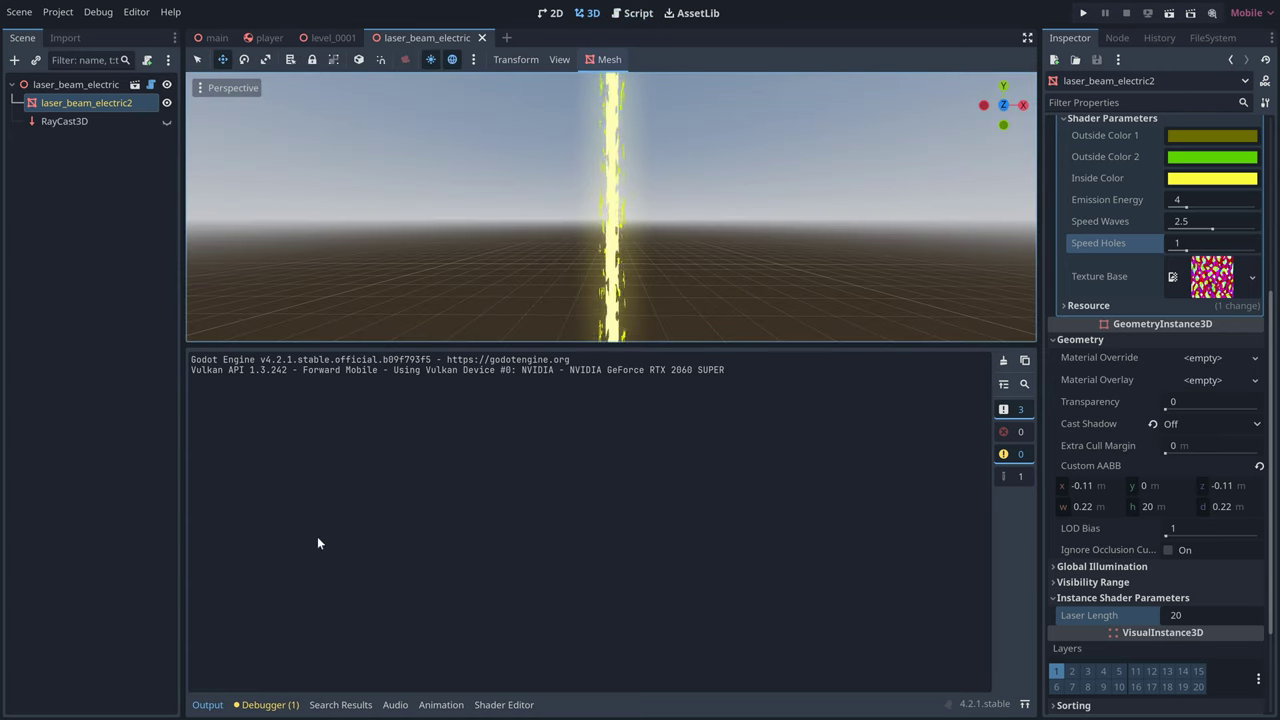
pyautogui.click(205, 705)
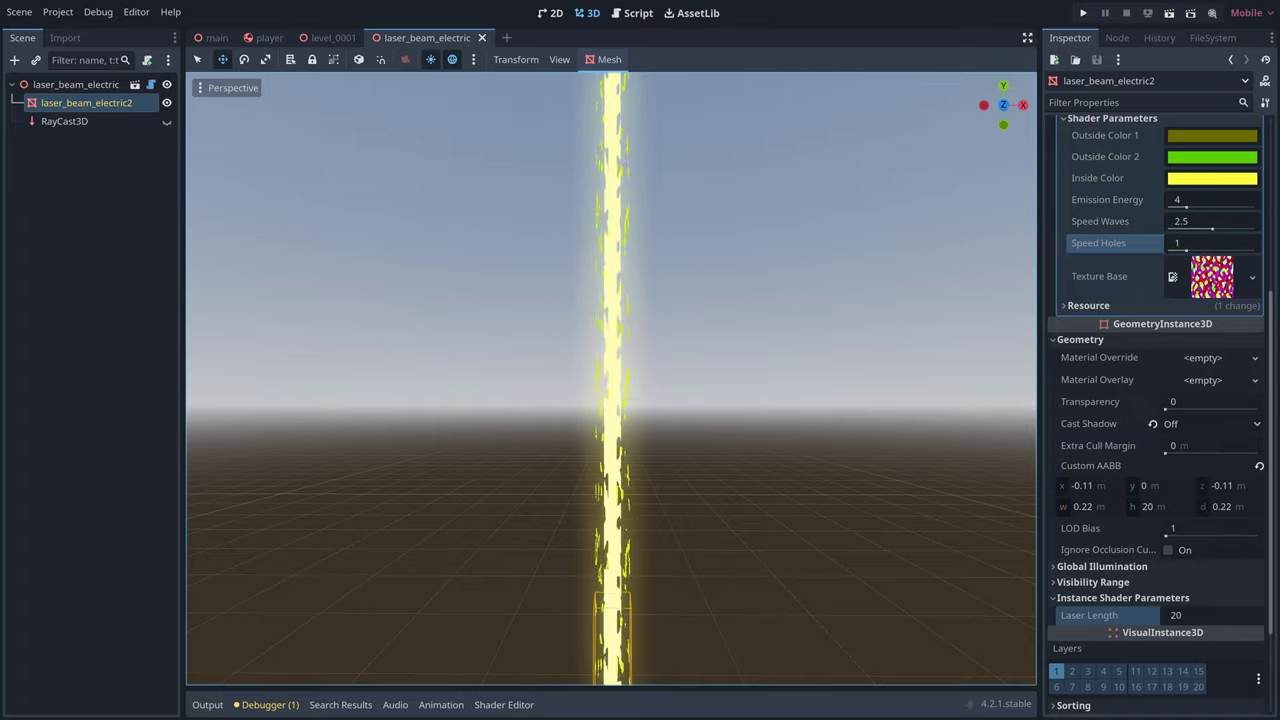
pyautogui.moveTo(611, 378); pyautogui.dragTo(613, 450, button='right')
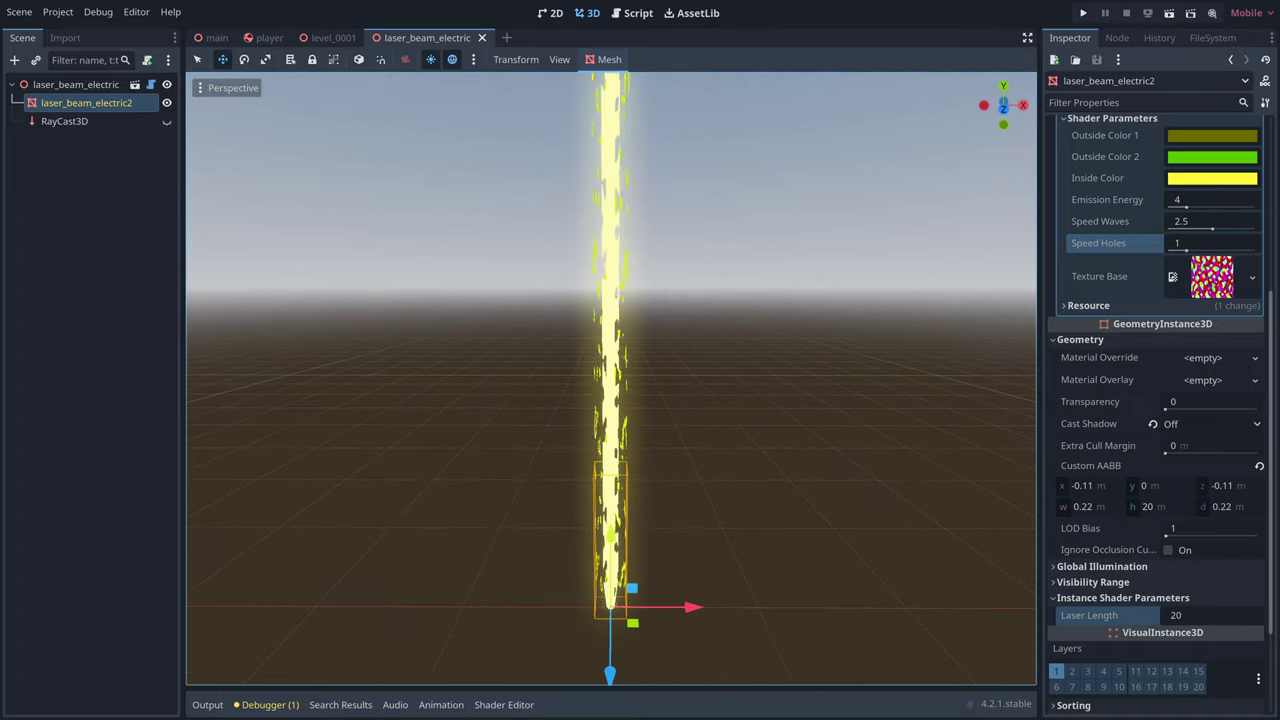